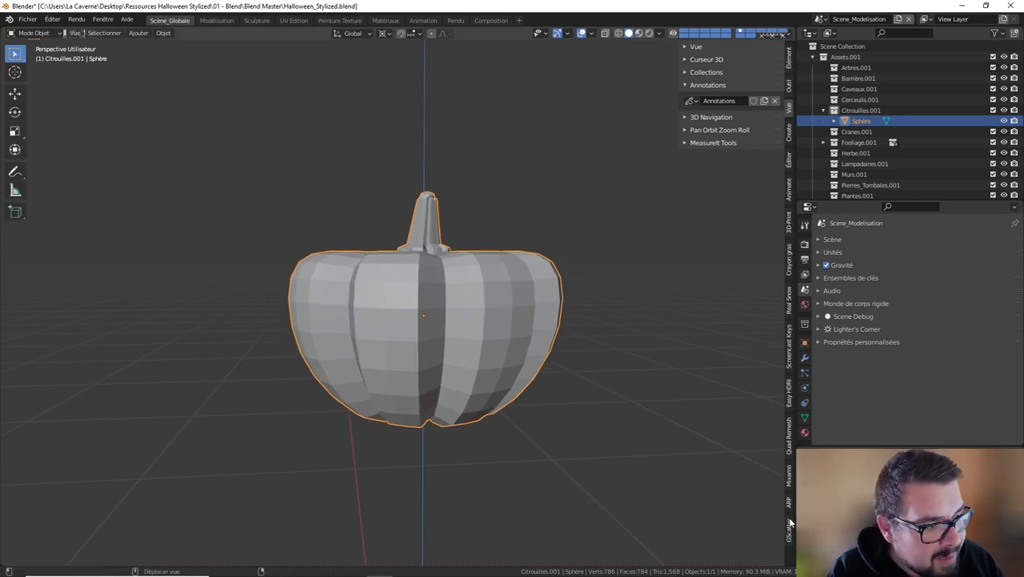
# - Turn on the Screencast Keys display for the viewport and hide the sidebar
pyautogui.click(791, 359)
pyautogui.click(693, 48)
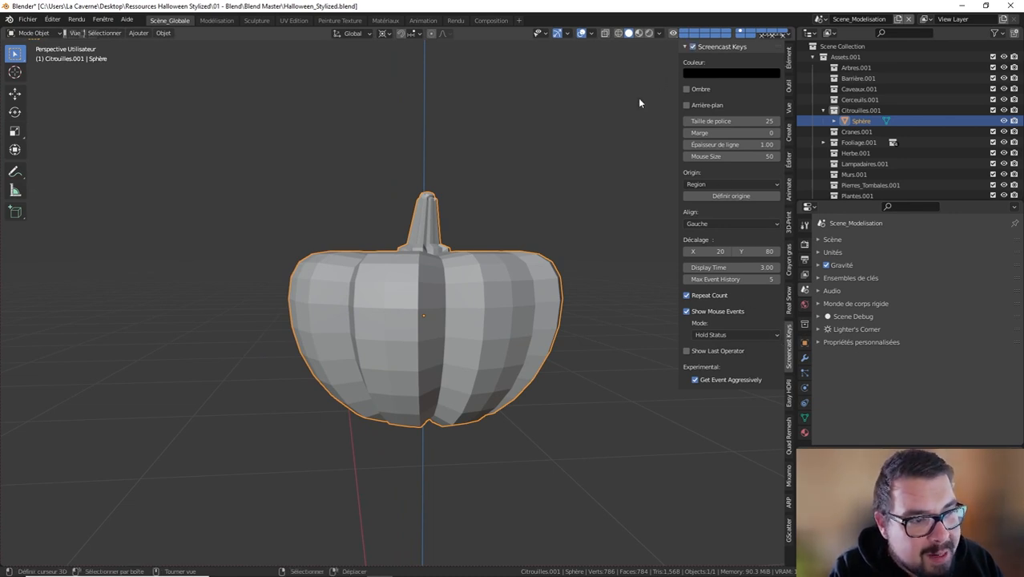
pyautogui.moveTo(581, 208); pyautogui.dragTo(562, 228, button='middle')
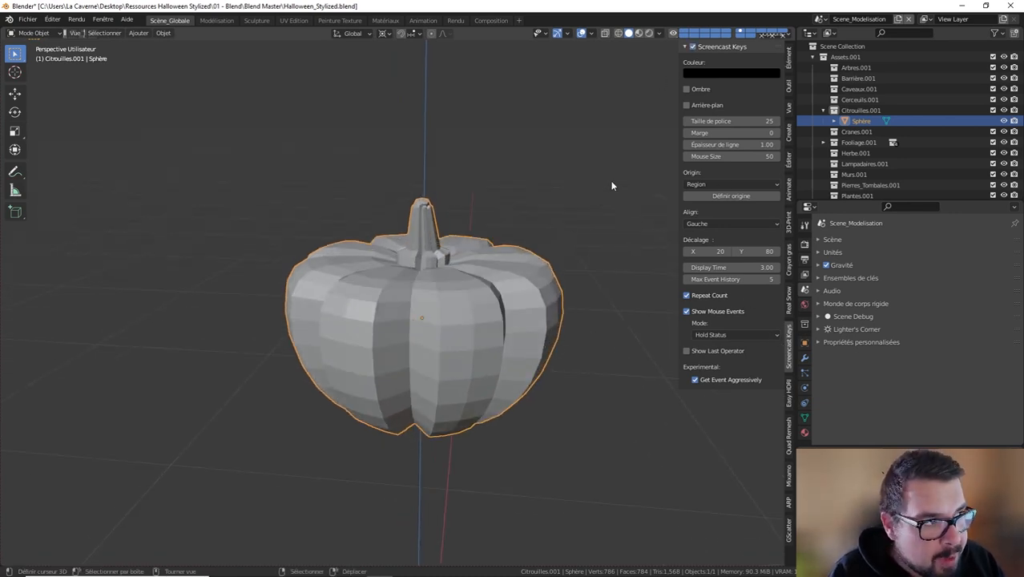
pyautogui.press('n')
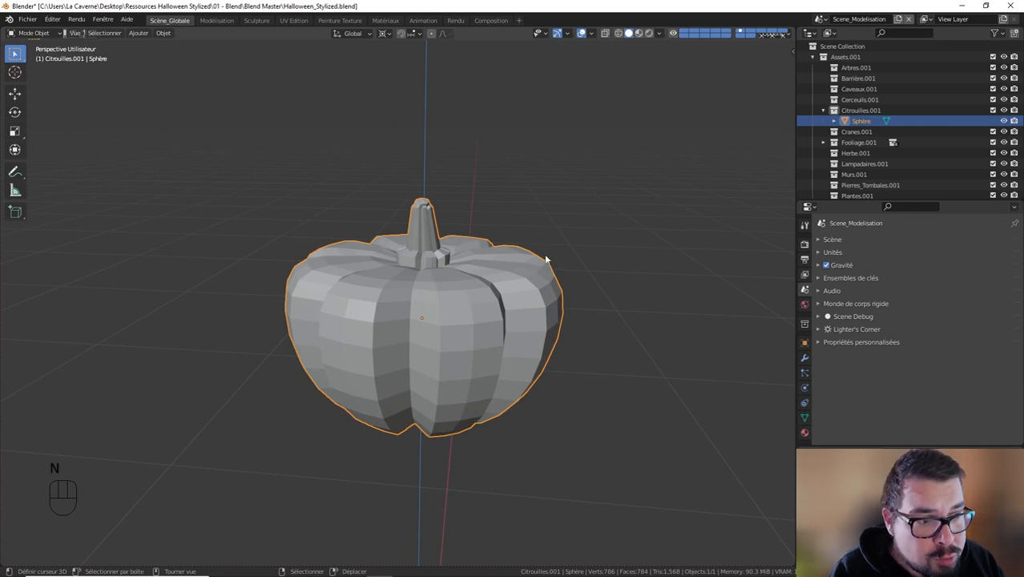
# - Enter Edit Mode on the pumpkin and deselect all of its geometry
pyautogui.moveTo(497, 267); pyautogui.dragTo(474, 274, button='middle')
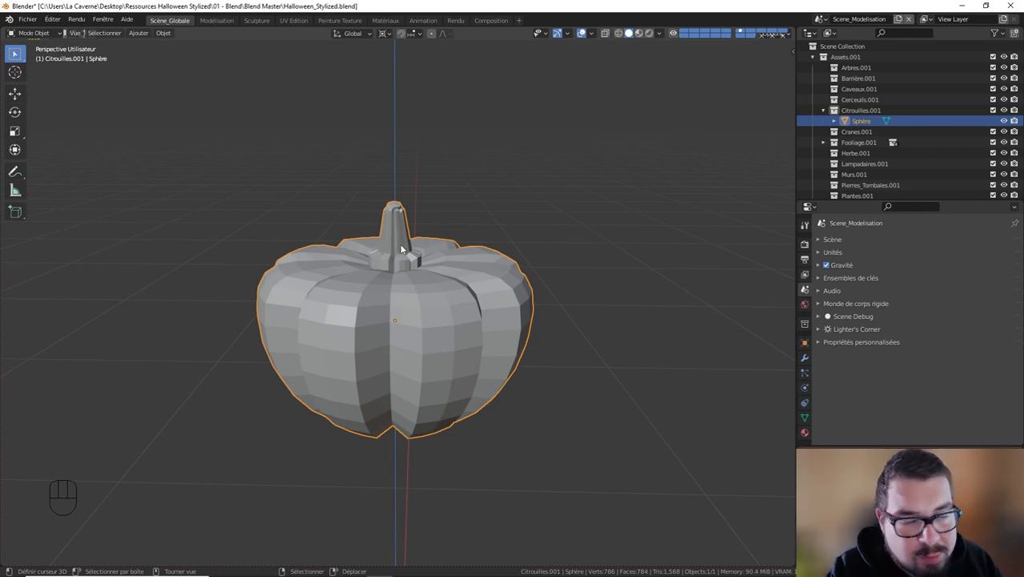
pyautogui.moveTo(414, 275); pyautogui.dragTo(405, 271, button='middle')
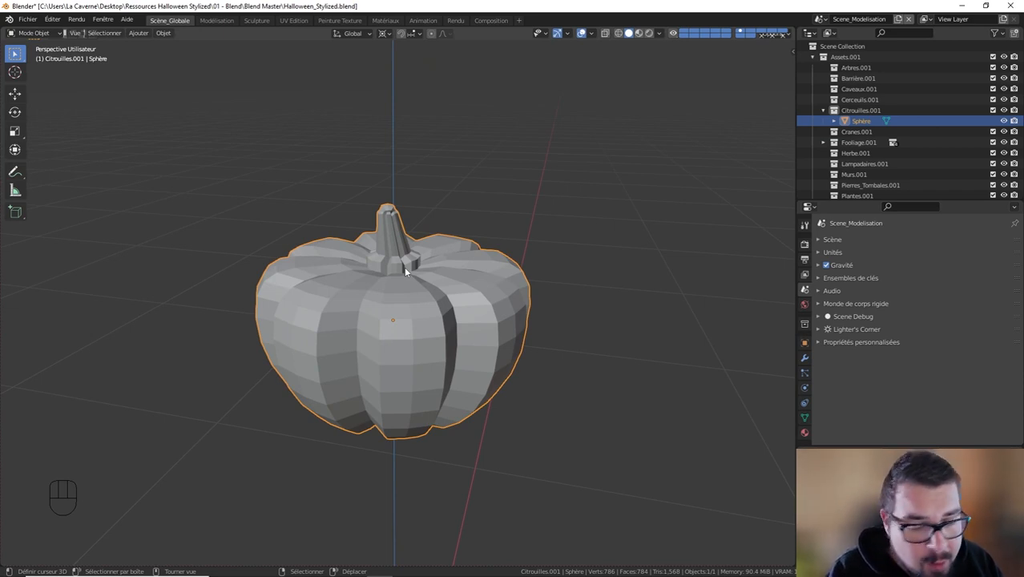
pyautogui.press('Tab')
pyautogui.moveTo(416, 285); pyautogui.dragTo(417, 293, button='middle')
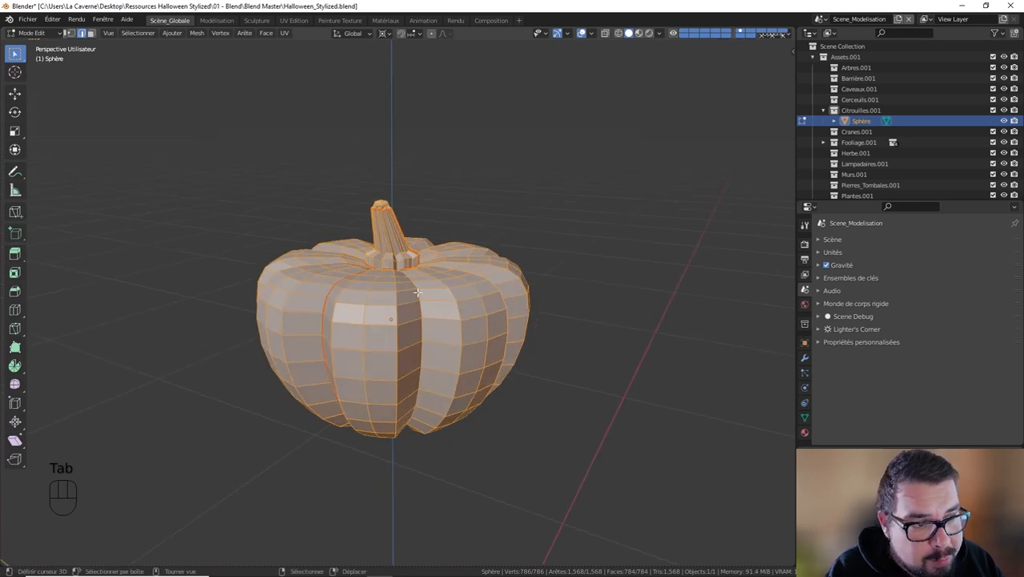
pyautogui.press('a')
pyautogui.click(418, 232)
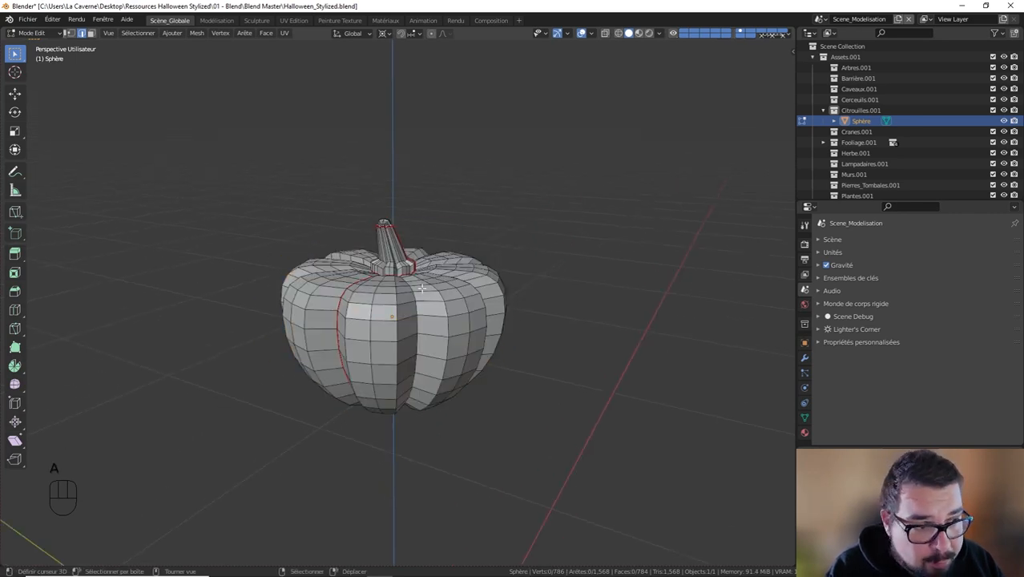
# - Try to bevel the vertical edge loop running along a pumpkin groove in Edit Mode
pyautogui.moveTo(419, 309); pyautogui.dragTo(421, 277, button='middle')
pyautogui.moveTo(441, 322); pyautogui.dragTo(411, 293, button='middle')
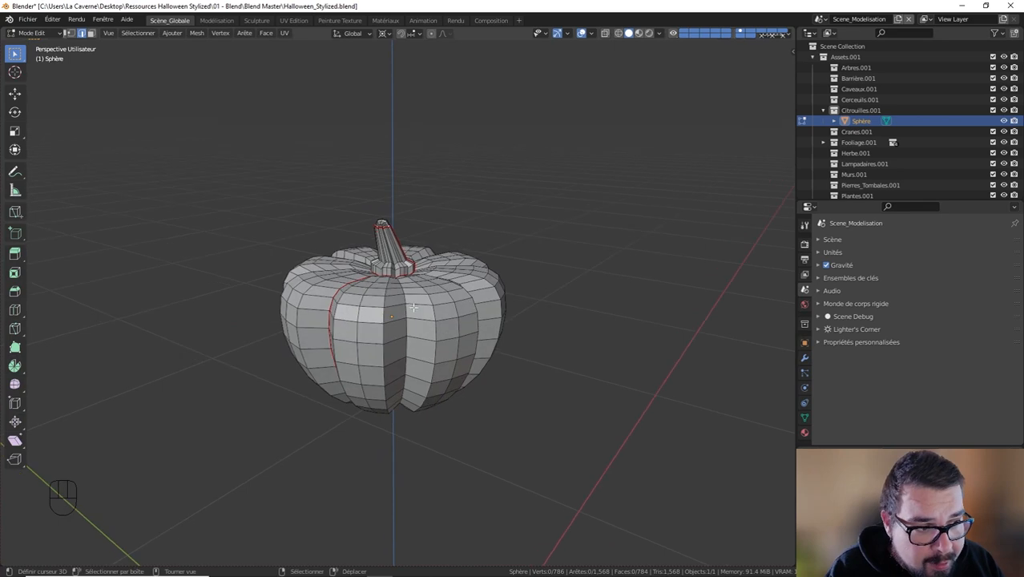
pyautogui.keyDown('alt'); pyautogui.keyDown('shift'); pyautogui.click(406, 298); pyautogui.keyUp('shift'); pyautogui.keyUp('alt')
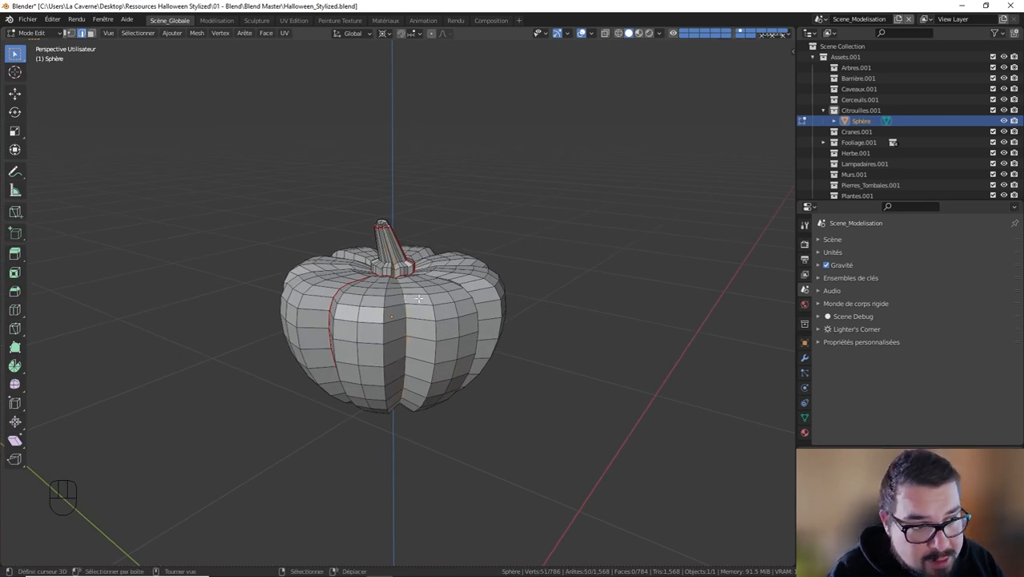
pyautogui.hotkey('ctrl', 'b')
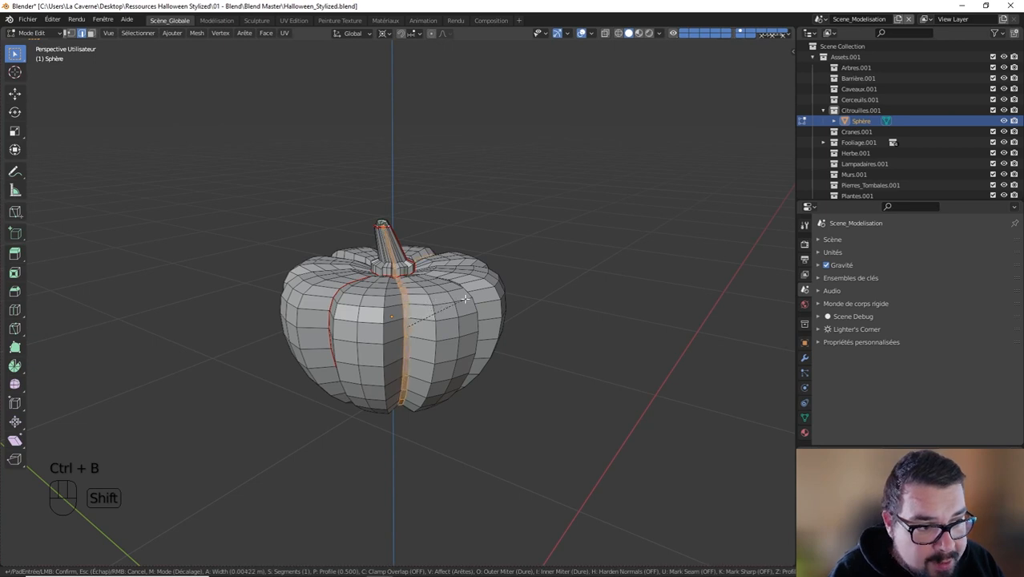
pyautogui.rightClick(466, 298)
pyautogui.hotkey('ctrl', 'z')
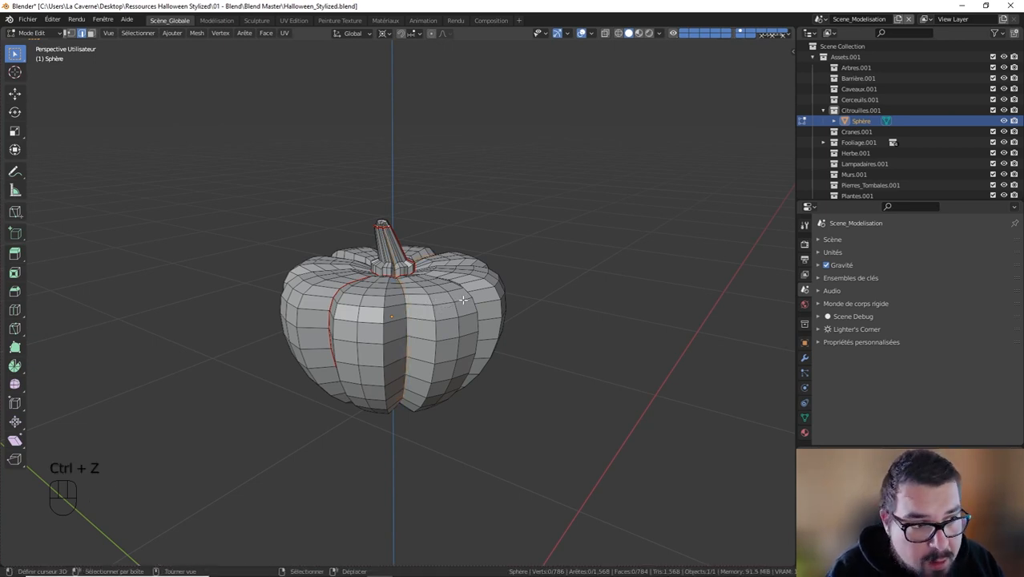
pyautogui.moveTo(423, 300); pyautogui.dragTo(441, 303, button='middle')
pyautogui.press('Tab')
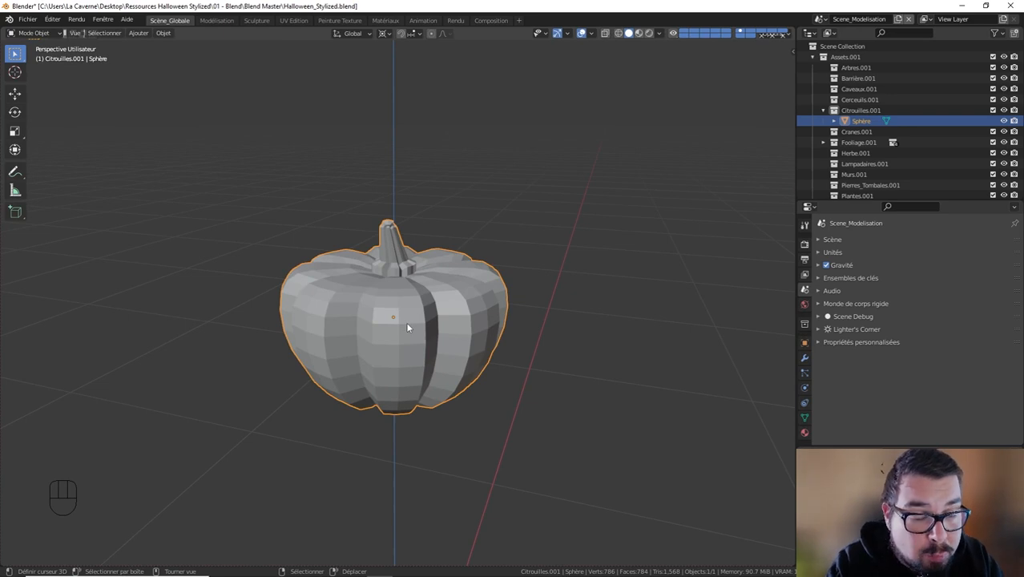
# - Show the pumpkin's vertex normals in Edit Mode and examine their directions around the mesh
pyautogui.scroll(5, 406, 322)
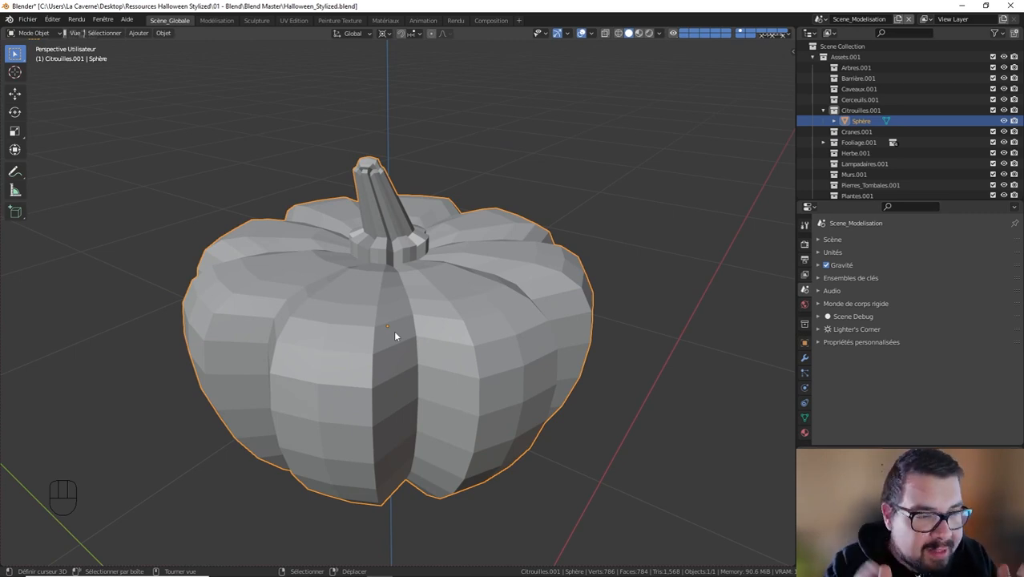
pyautogui.press('Tab')
pyautogui.scroll(1, 615, 84)
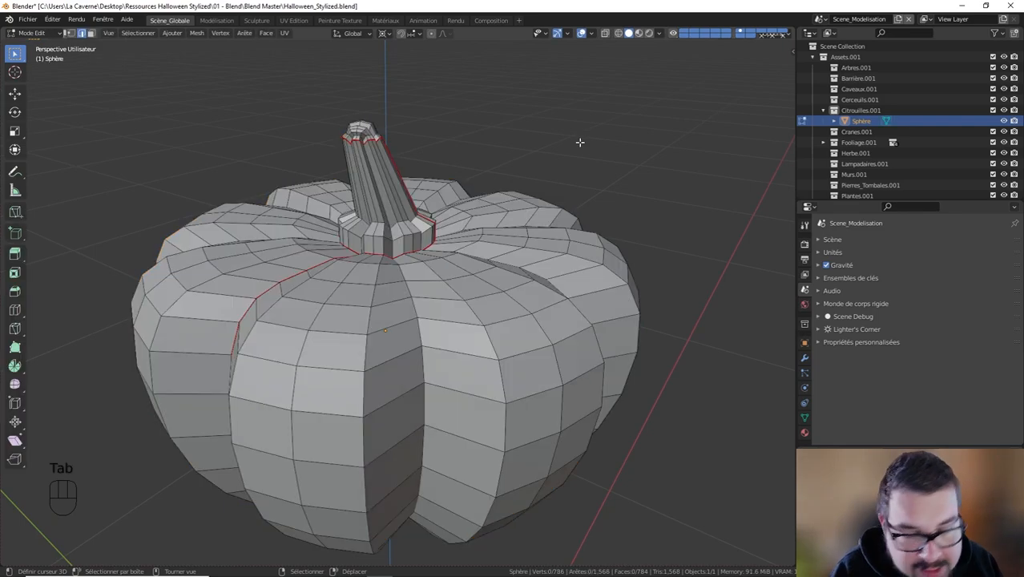
pyautogui.click(591, 33)
pyautogui.click(526, 451)
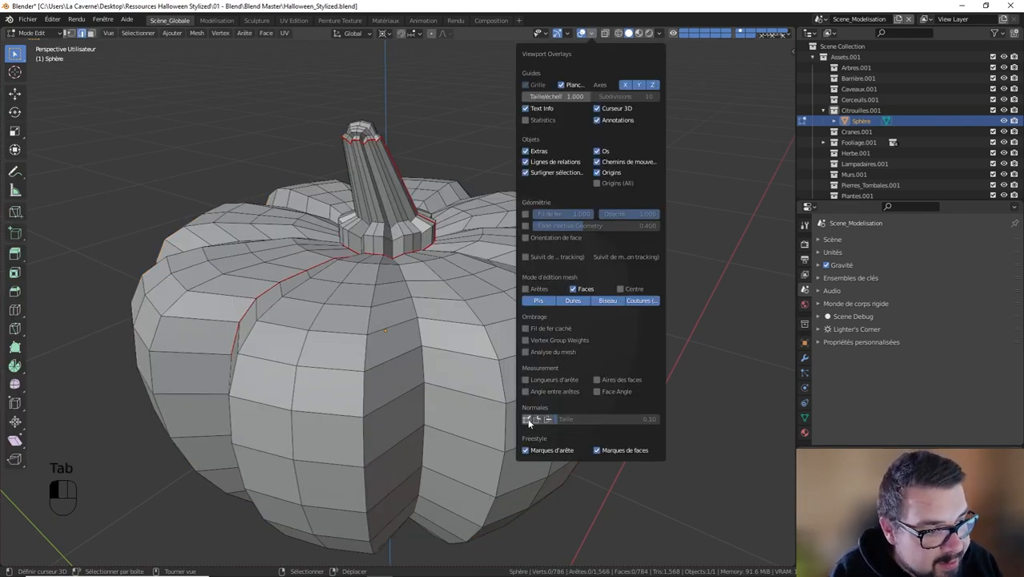
pyautogui.click(526, 419)
pyautogui.moveTo(377, 417); pyautogui.dragTo(370, 370, button='middle')
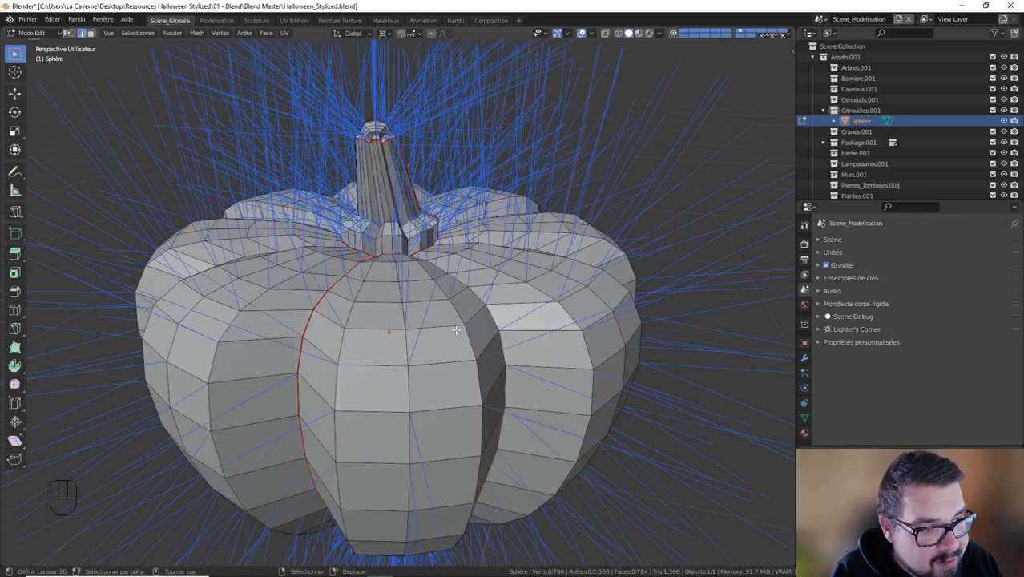
pyautogui.moveTo(432, 337); pyautogui.dragTo(570, 298, button='middle')
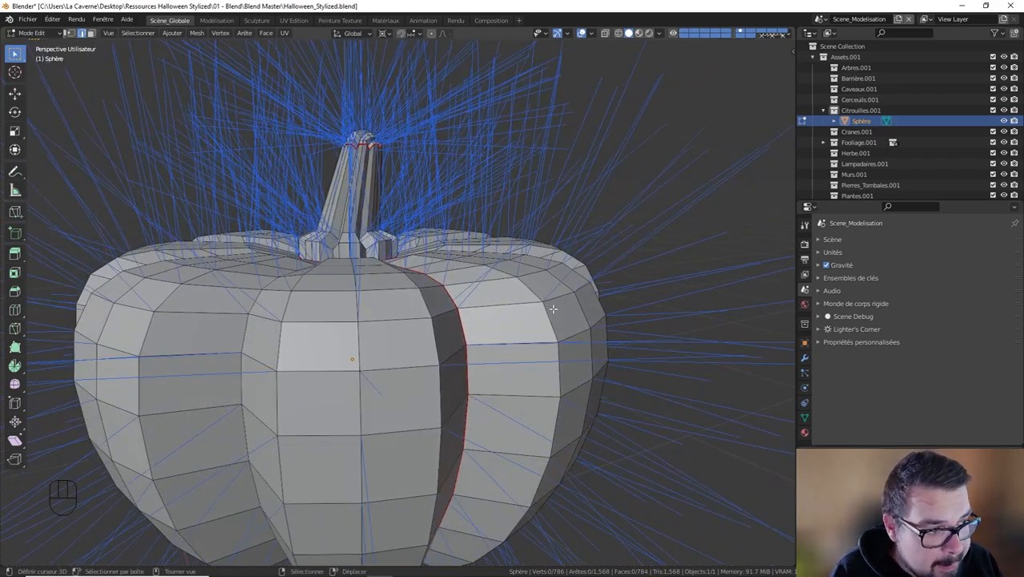
pyautogui.moveTo(635, 245); pyautogui.dragTo(507, 257, button='middle')
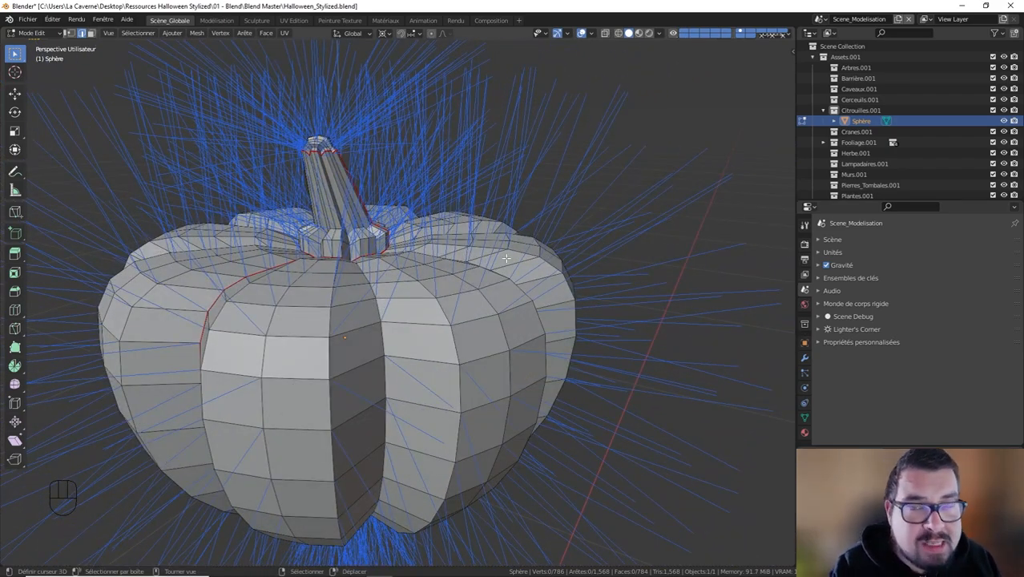
# - Hide the vertex normals and return the pumpkin to Object Mode
pyautogui.click(591, 34)
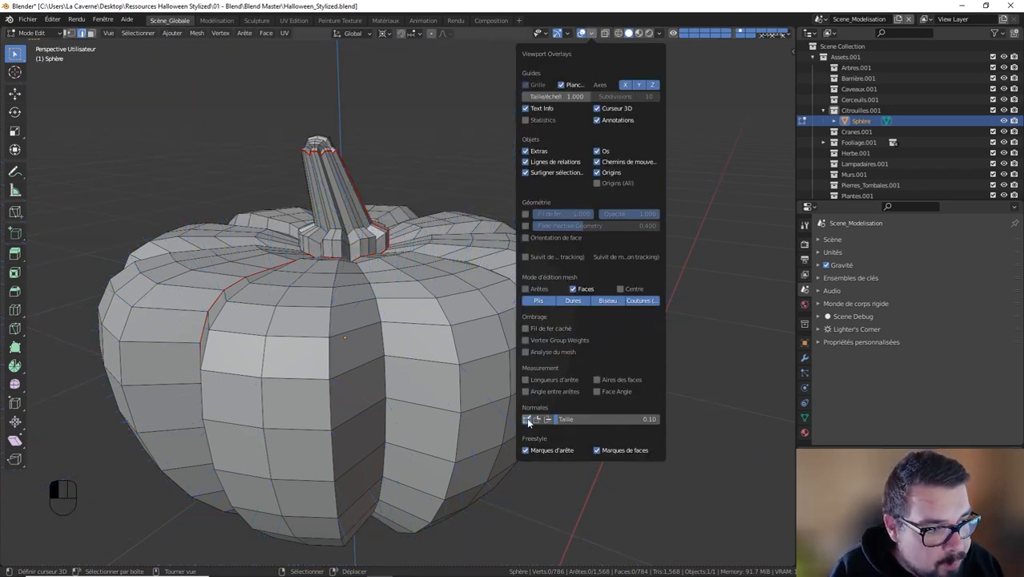
pyautogui.click(528, 419)
pyautogui.press('Tab')
pyautogui.scroll(-4, 475, 264)
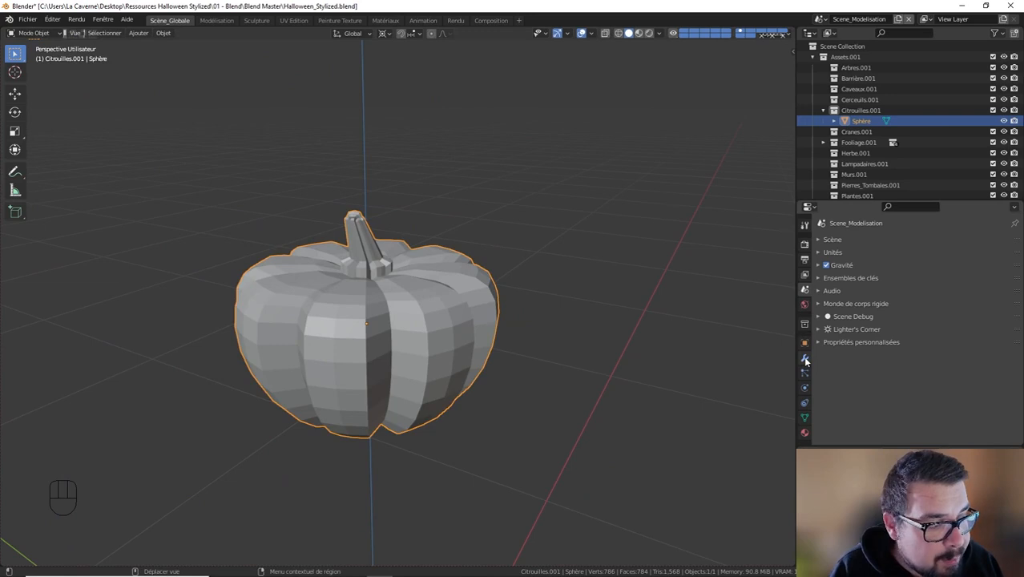
# - Add a Biseau (Bevel) modifier to the pumpkin
pyautogui.click(806, 360)
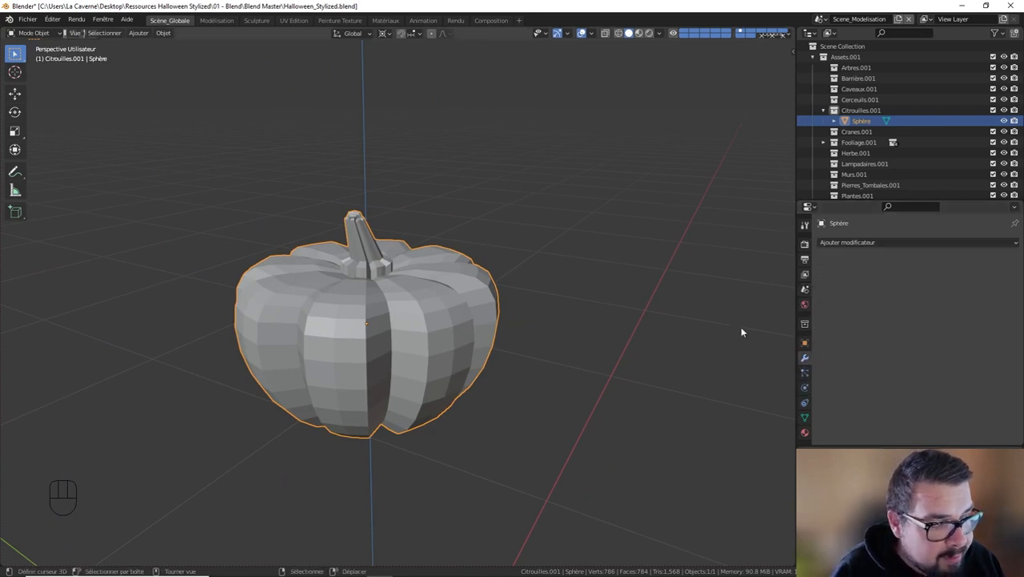
pyautogui.scroll(2, 742, 332)
pyautogui.click(872, 244)
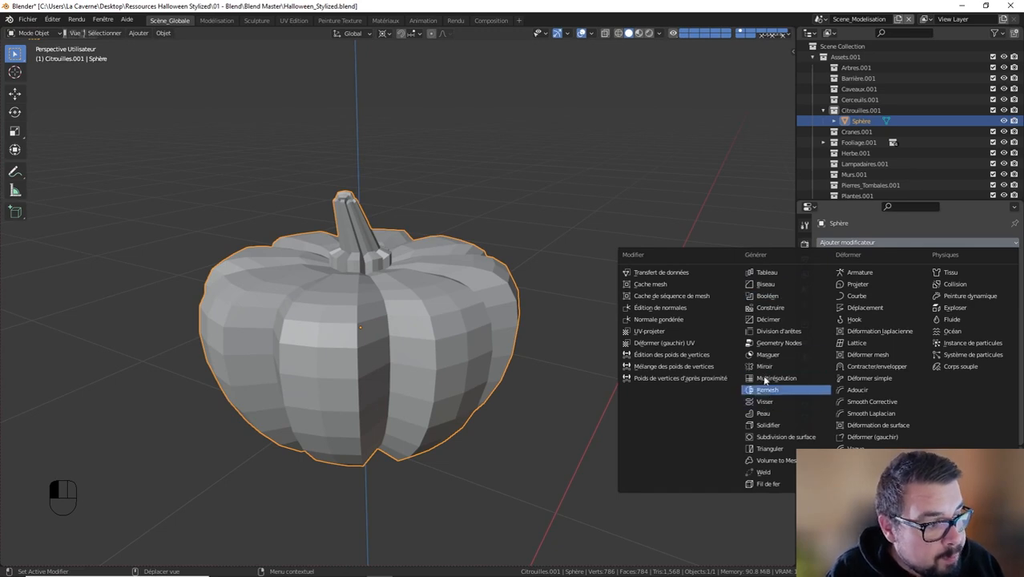
pyautogui.click(766, 284)
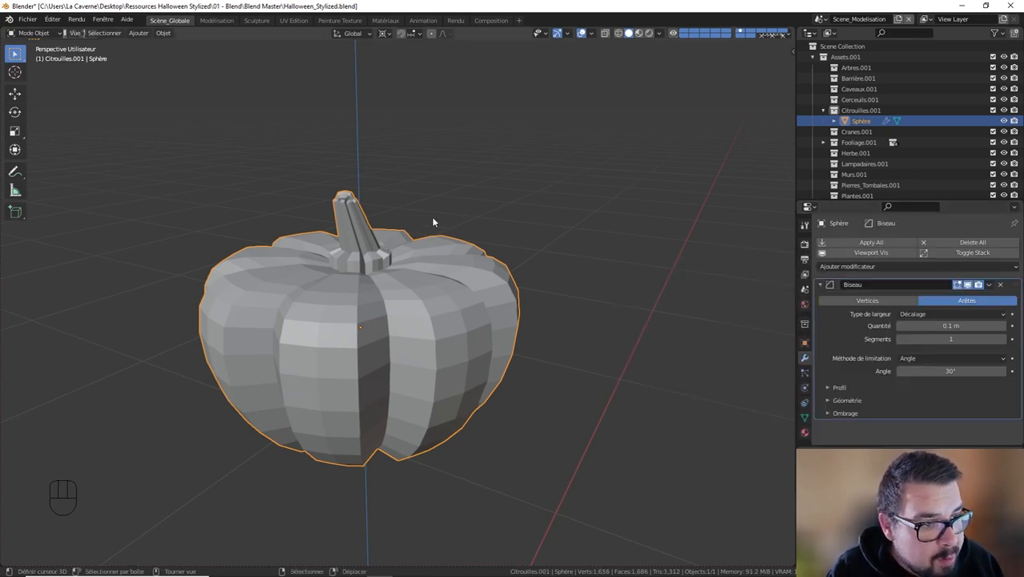
# - Examine the bevelled edges around the base and tip of the pumpkin's stem
pyautogui.moveTo(411, 233); pyautogui.dragTo(376, 253, button='middle')
pyautogui.scroll(2, 376, 253)
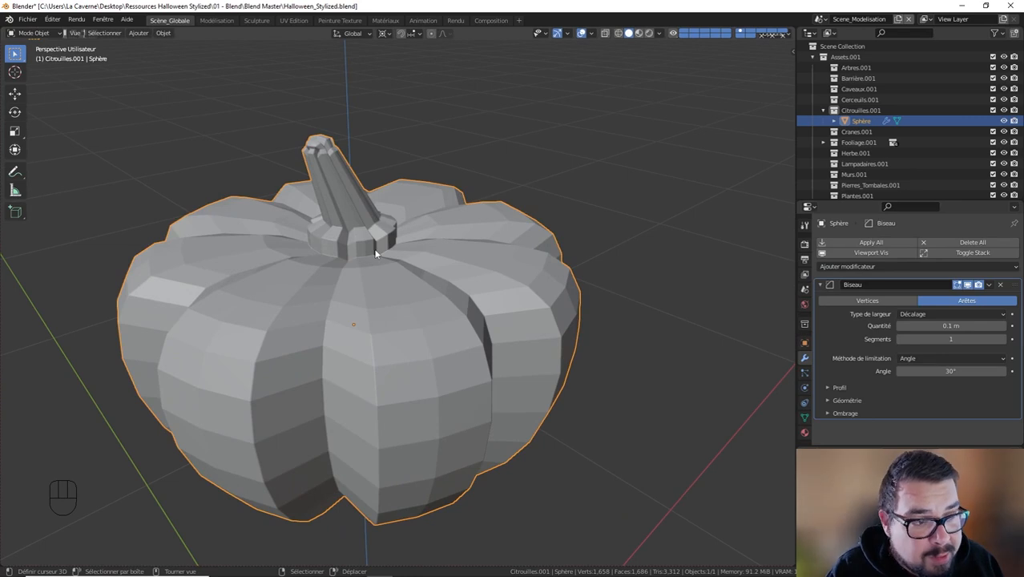
pyautogui.scroll(2, 379, 253)
pyautogui.keyDown('shift'); pyautogui.moveTo(278, 210); pyautogui.dragTo(377, 268, button='middle'); pyautogui.keyUp('shift')
pyautogui.scroll(3, 385, 270)
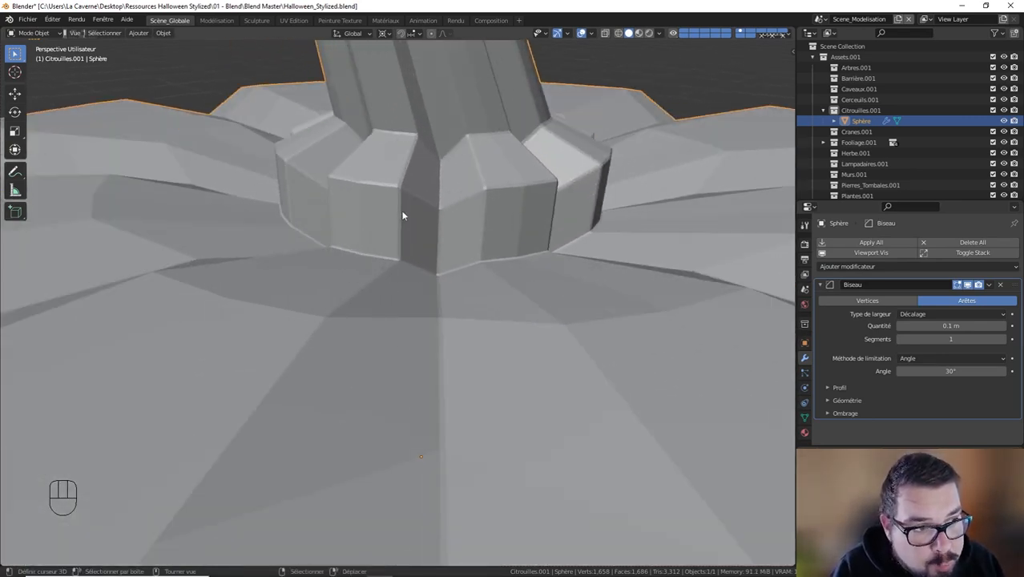
pyautogui.keyDown('shift'); pyautogui.moveTo(404, 160); pyautogui.dragTo(504, 329, button='middle'); pyautogui.keyUp('shift')
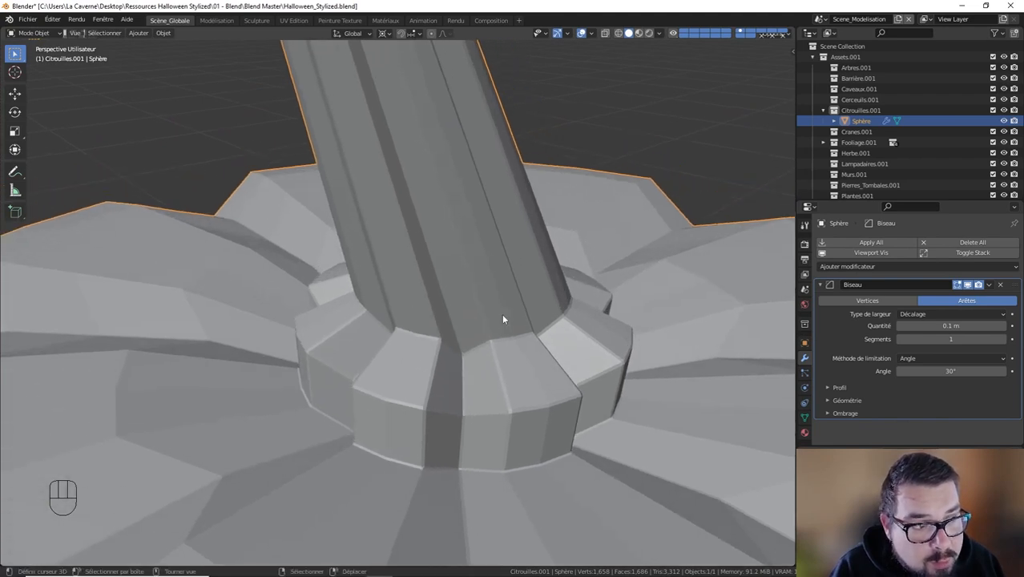
pyautogui.moveTo(558, 229); pyautogui.dragTo(341, 234, button='middle')
pyautogui.moveTo(436, 247); pyautogui.dragTo(629, 300, button='middle')
# - Set the Bevel modifier's limit angle to 89°
pyautogui.click(954, 372)
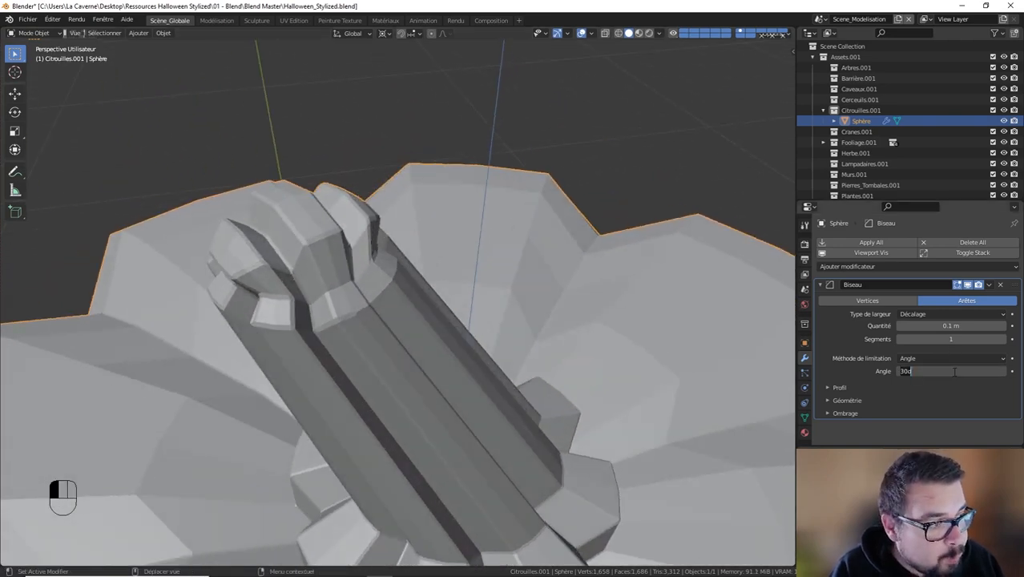
pyautogui.write('60')
pyautogui.press('Return')
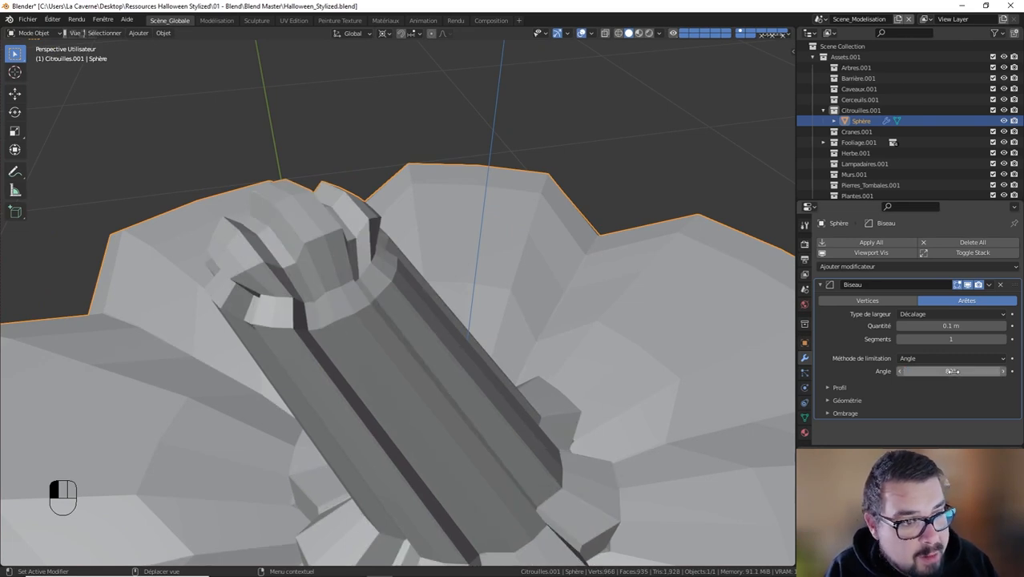
# - Lower the Bevel modifier's limit angle to about 53° while watching the edges at the stem's base
pyautogui.moveTo(560, 428); pyautogui.dragTo(532, 380, button='middle')
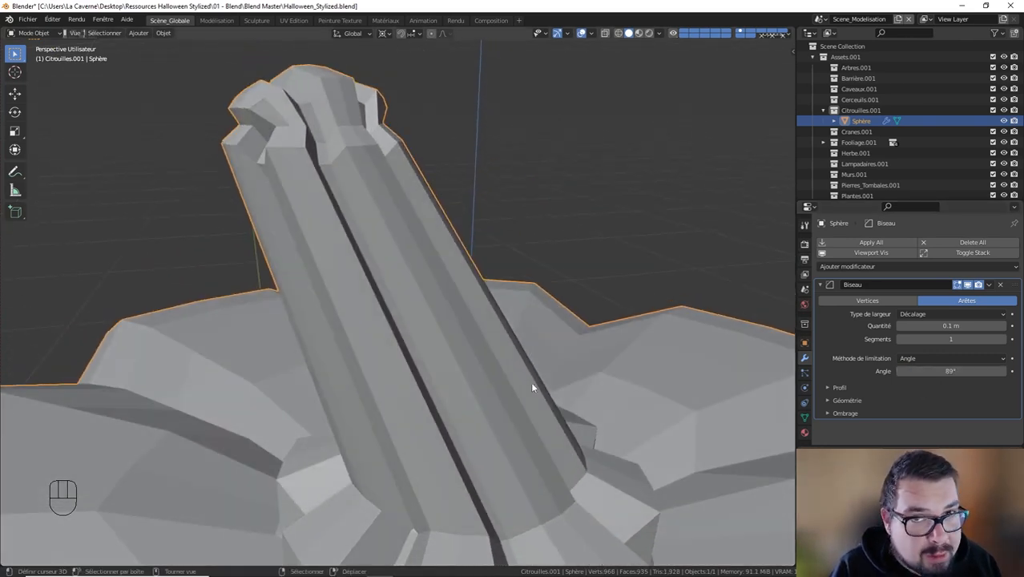
pyautogui.scroll(-4, 533, 384)
pyautogui.keyDown('shift'); pyautogui.moveTo(521, 424); pyautogui.dragTo(552, 361, button='middle'); pyautogui.keyUp('shift')
pyautogui.scroll(3, 503, 366)
pyautogui.keyDown('shift'); pyautogui.moveTo(490, 382); pyautogui.dragTo(428, 382, button='middle'); pyautogui.keyUp('shift')
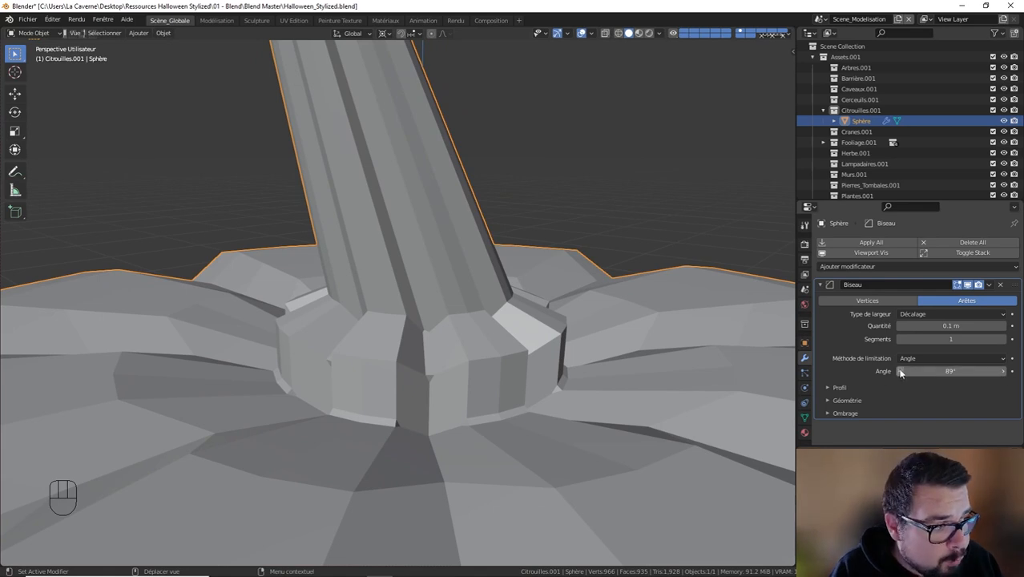
pyautogui.moveTo(919, 371); pyautogui.dragTo(831, 371)
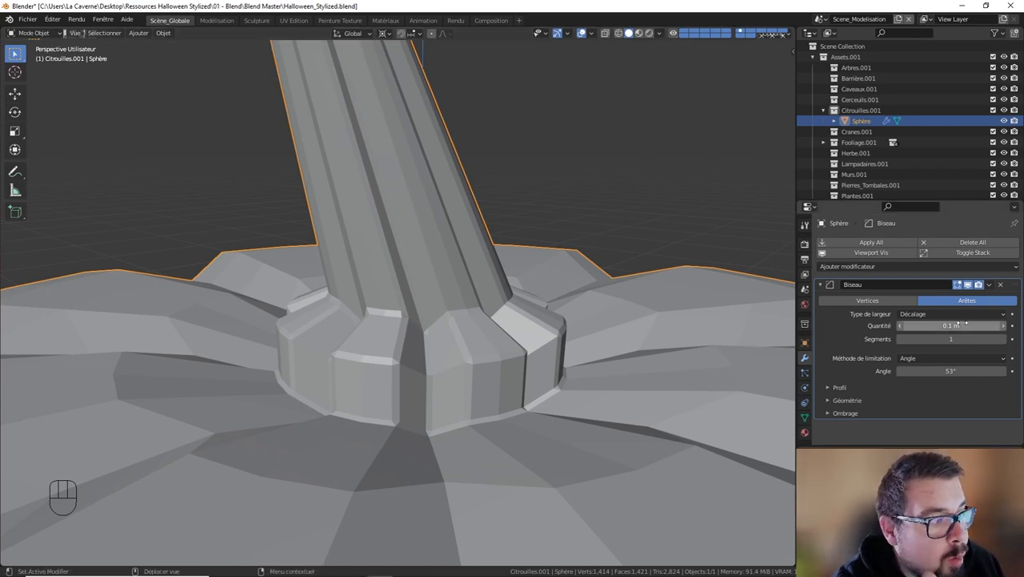
# - Set the Bevel modifier's limit angle to 30°
pyautogui.click(950, 372)
pyautogui.write('30')
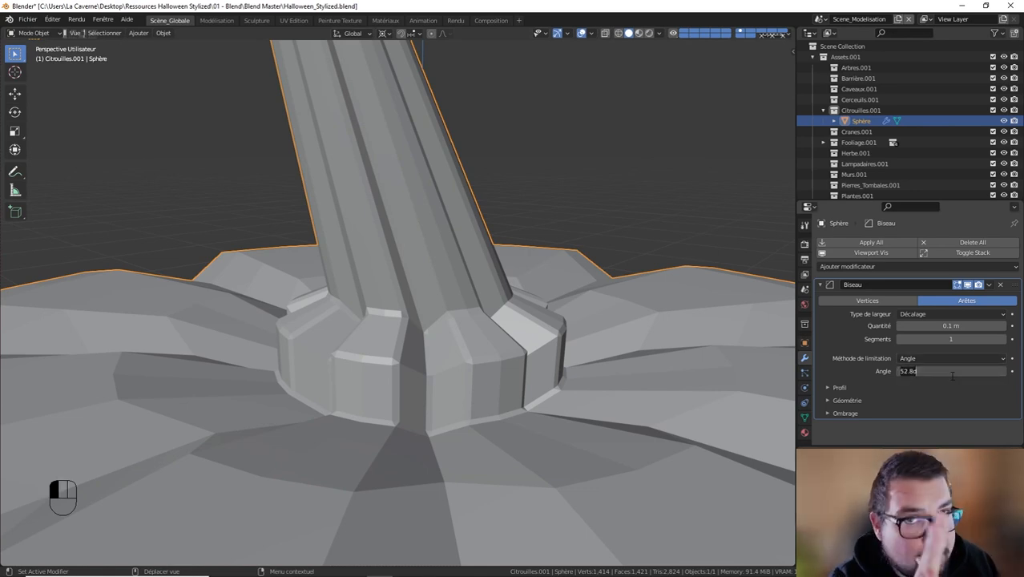
pyautogui.press('Return')
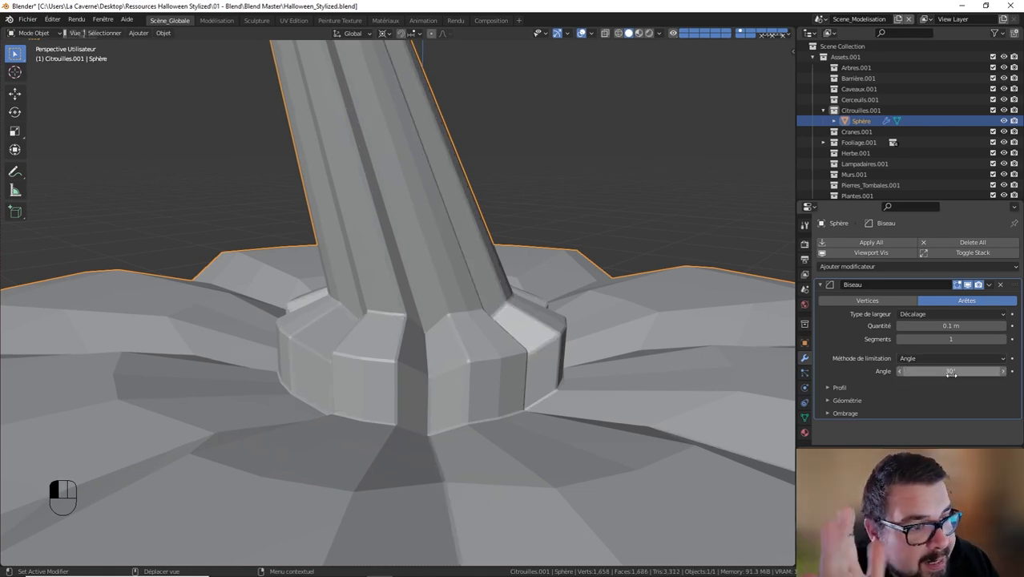
# - Switch the Bevel modifier's width type to Absolu and raise its amount to 0.27 m
pyautogui.moveTo(392, 184); pyautogui.dragTo(391, 276, button='middle')
pyautogui.scroll(-5, 391, 265)
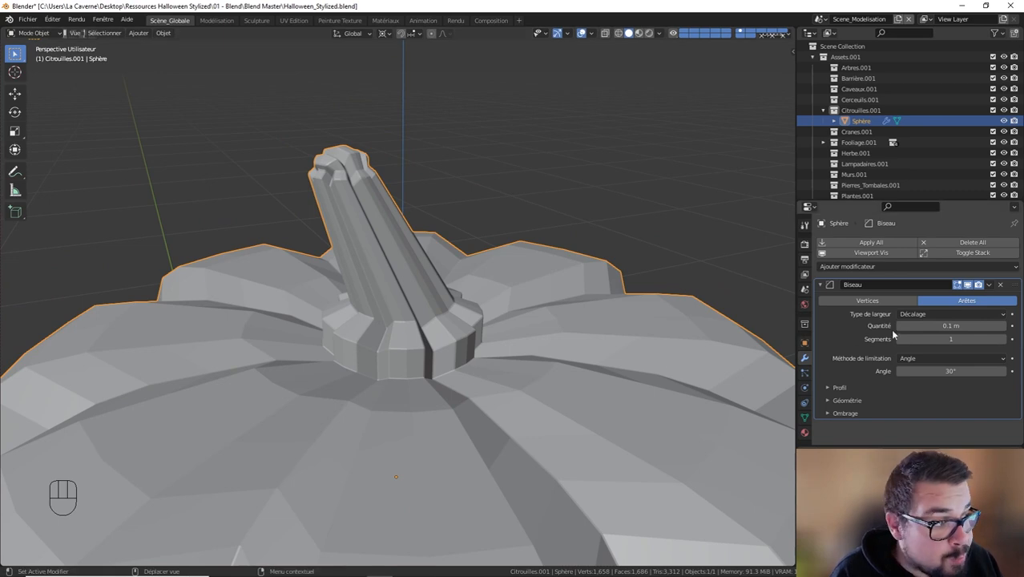
pyautogui.click(955, 315)
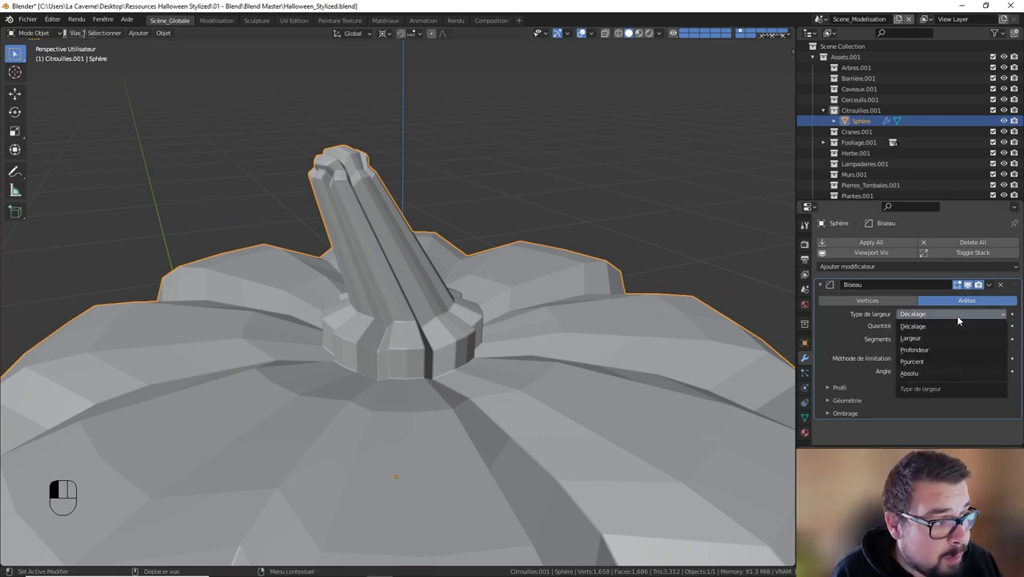
pyautogui.click(914, 374)
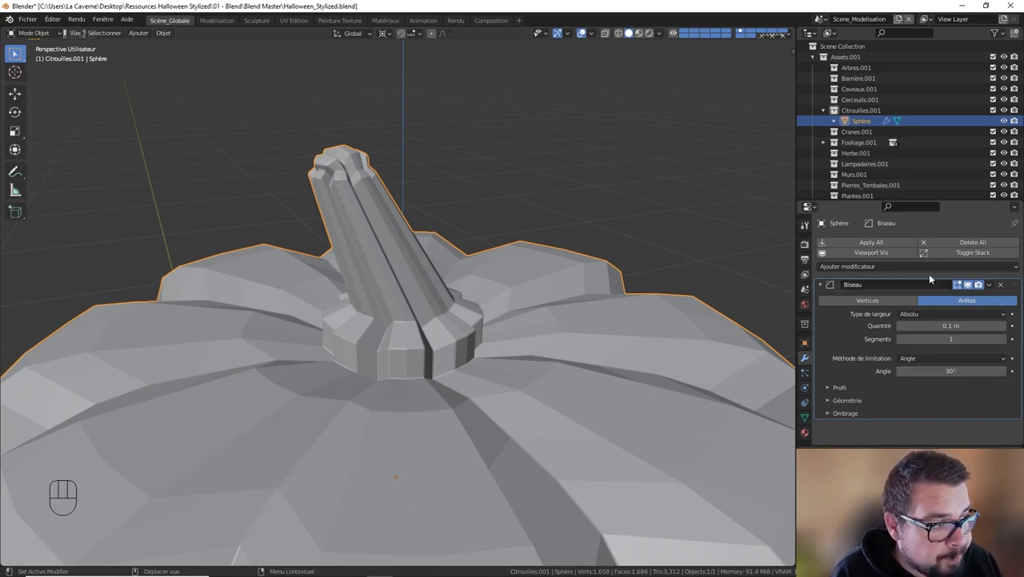
pyautogui.moveTo(946, 326)
pyautogui.mouseDown()
pyautogui.moveTo(917, 327)
pyautogui.moveTo(955, 326)
pyautogui.mouseUp()
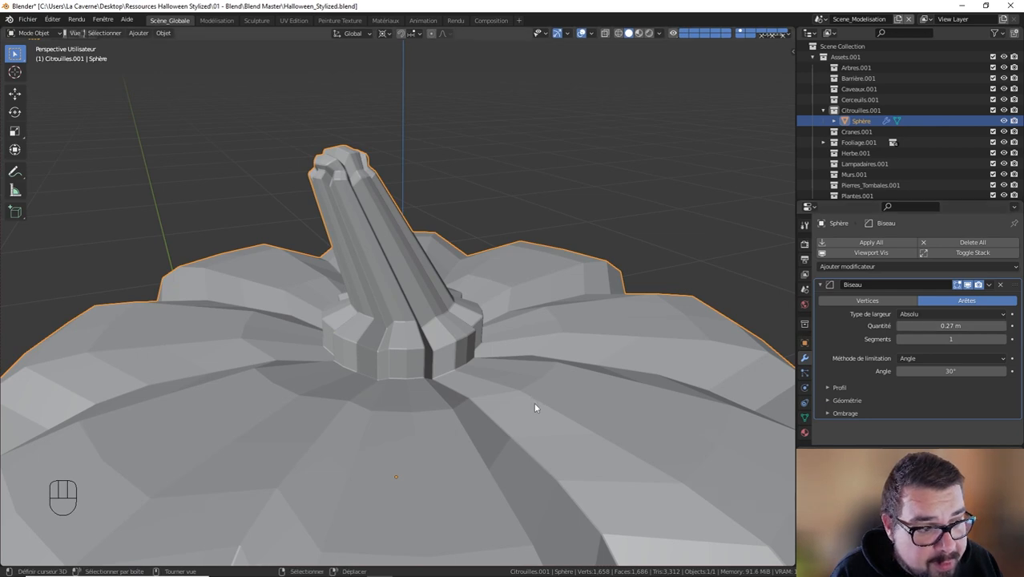
# - Set the Bevel modifier's amount to 0.002 m while viewing the stem's base up close
pyautogui.scroll(6, 534, 401)
pyautogui.click(956, 326)
pyautogui.write('0')
pyautogui.write('.005')
pyautogui.press('Return')
# - Try a far smaller amount for the Bevel modifier on the stem's edges
pyautogui.click(958, 326)
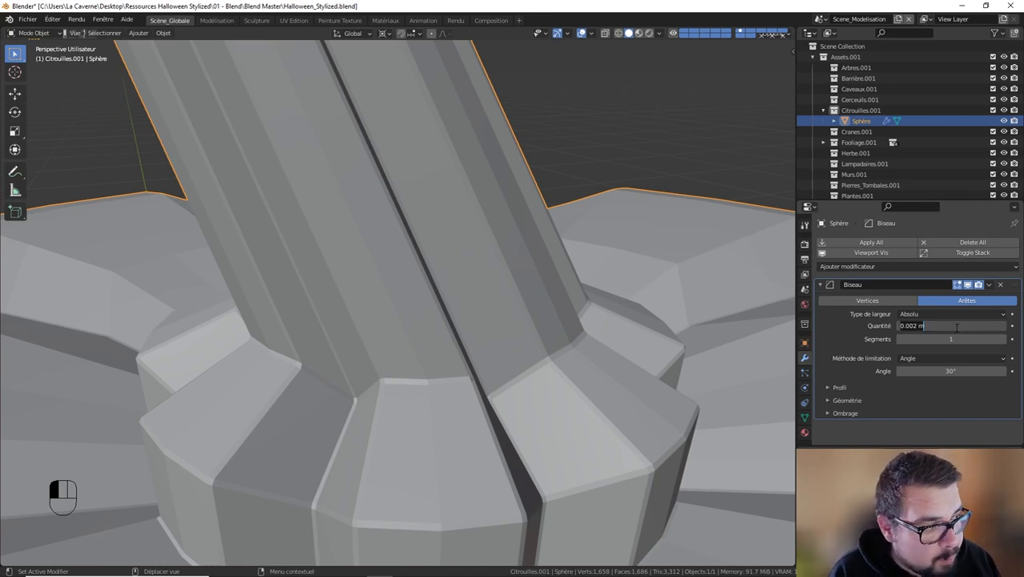
pyautogui.hotkey('ctrl', 'a')
pyautogui.write('0.00')
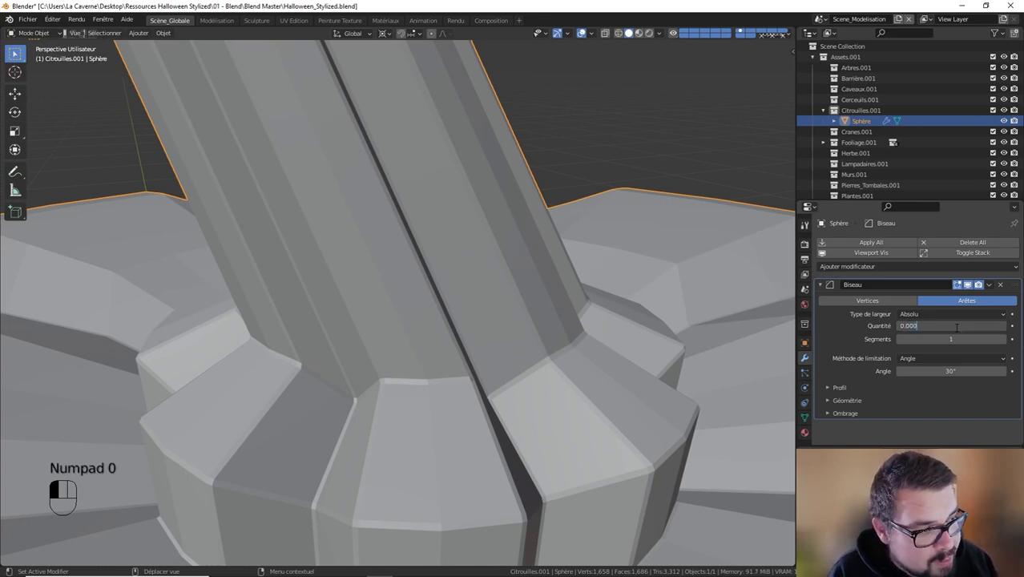
pyautogui.write('002')
pyautogui.press('Return')
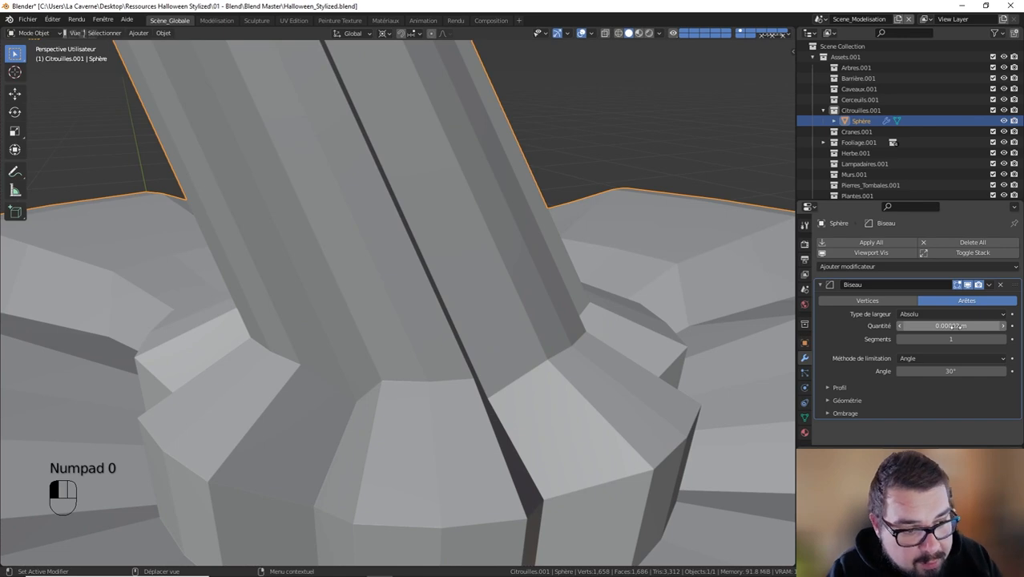
# - Return the bevel amount to 0.002 m, increase its segments to 2, and check the whole pumpkin
pyautogui.click(952, 326)
pyautogui.write('0.00')
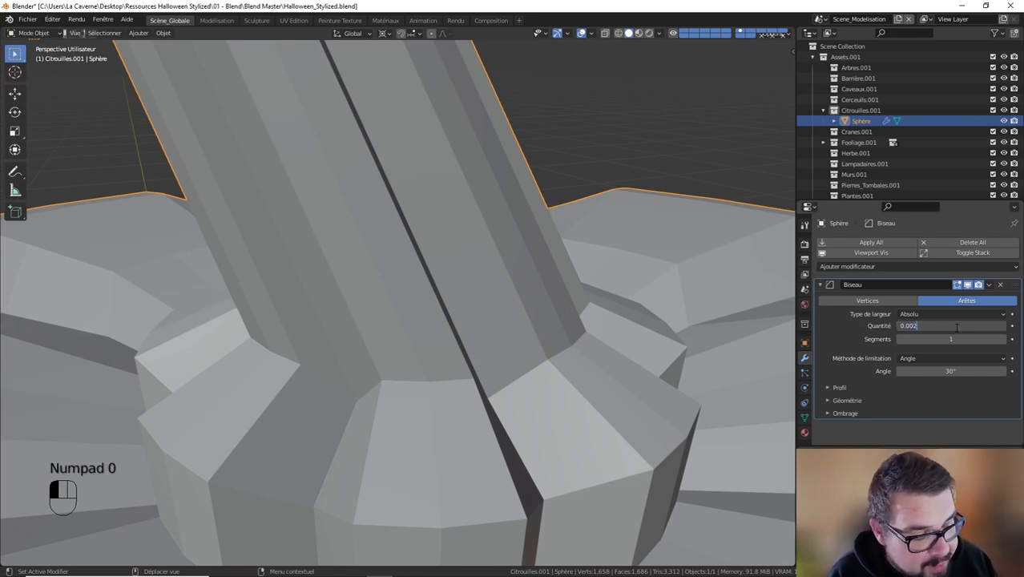
pyautogui.press('Return')
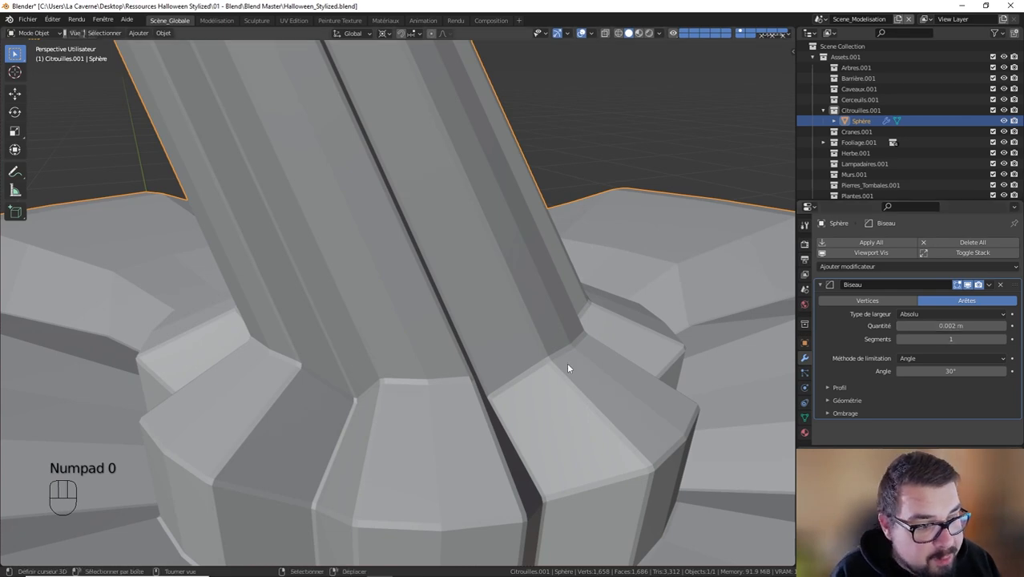
pyautogui.moveTo(545, 361); pyautogui.dragTo(578, 295, button='middle')
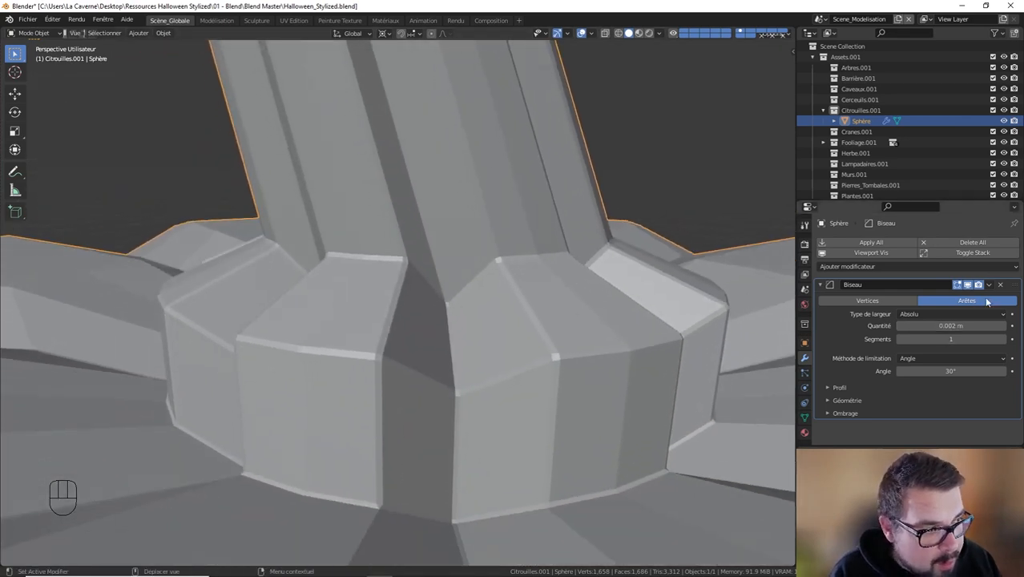
pyautogui.click(1002, 339)
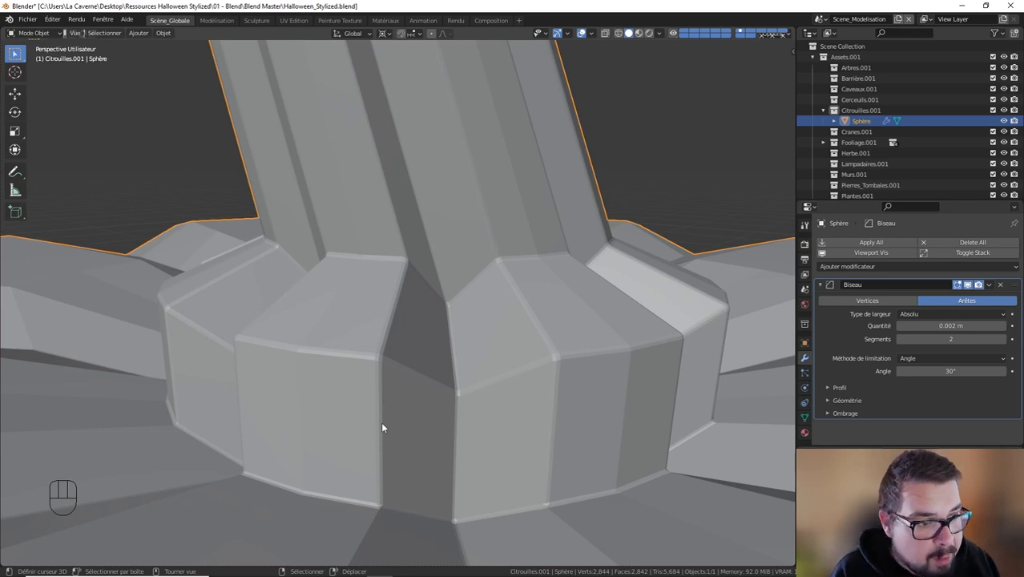
pyautogui.scroll(-10, 417, 415)
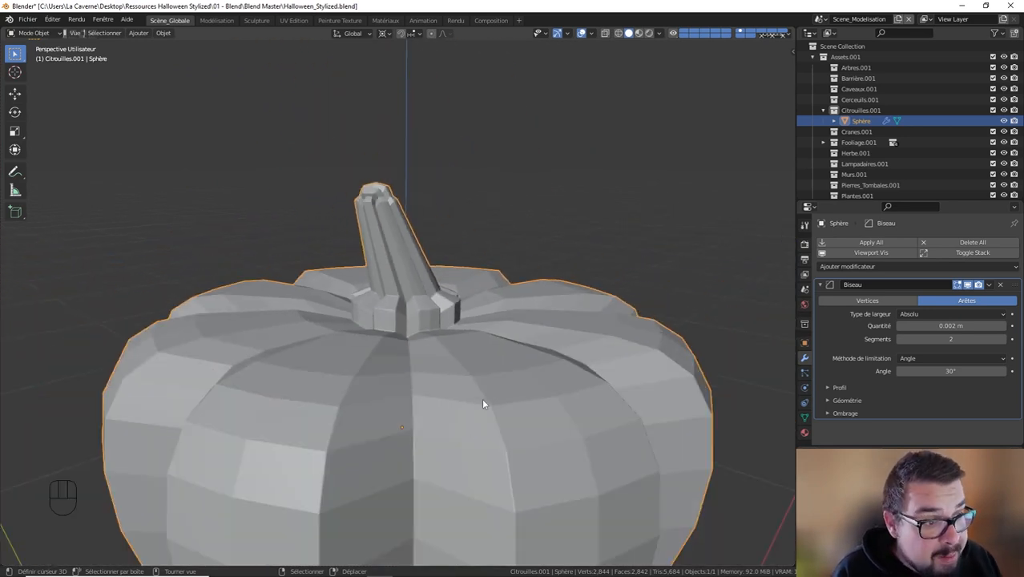
pyautogui.keyDown('shift'); pyautogui.moveTo(393, 423); pyautogui.dragTo(388, 334, button='middle'); pyautogui.keyUp('shift')
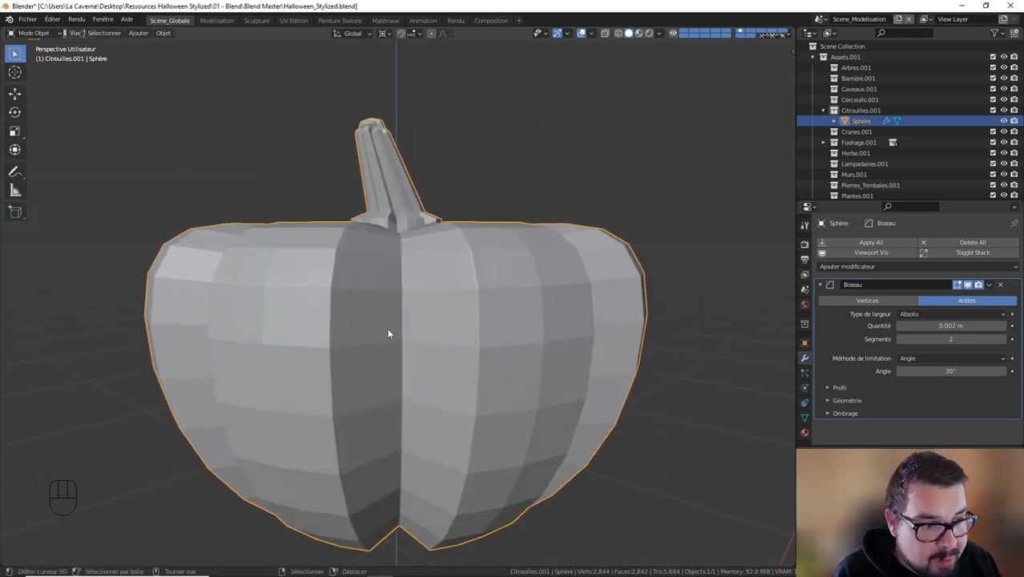
# - Collapse the Bevel modifier and add a Weighted Normal (Normale pondérée) modifier to the pumpkin
pyautogui.click(822, 285)
pyautogui.click(845, 266)
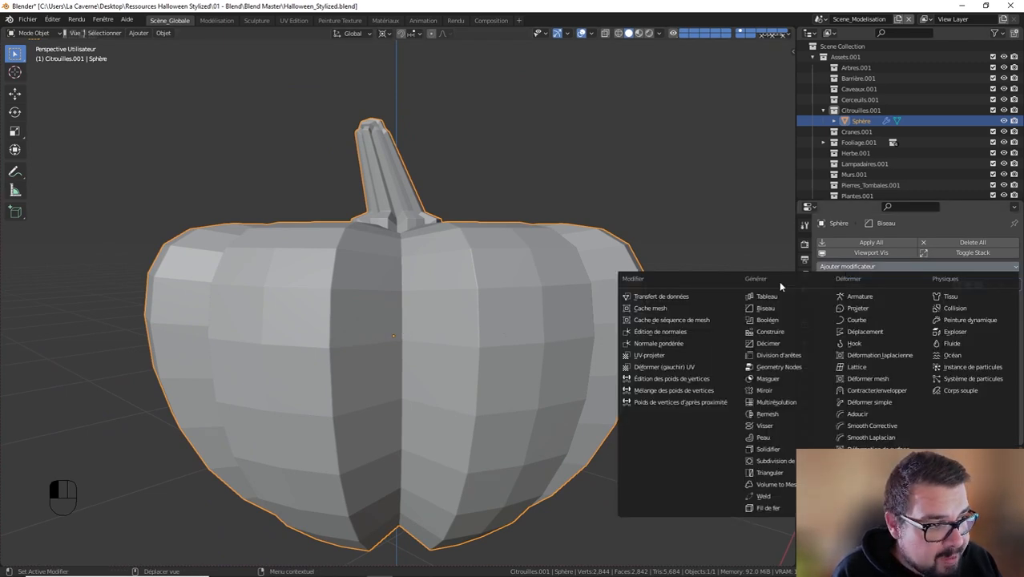
pyautogui.click(677, 345)
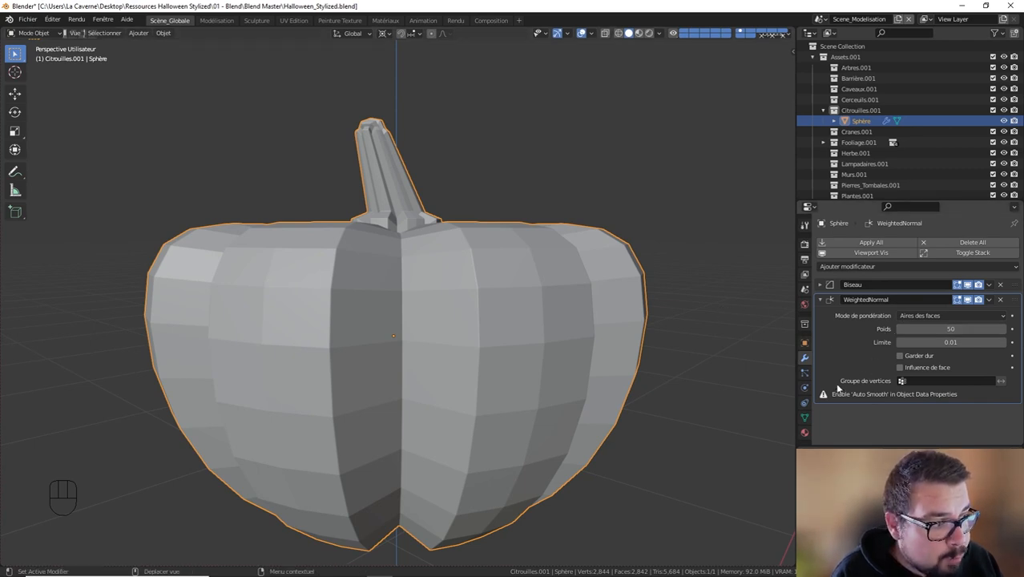
# - Enable Auto Smooth (Auto-lisser) in the pumpkin mesh's normals settings
pyautogui.click(805, 418)
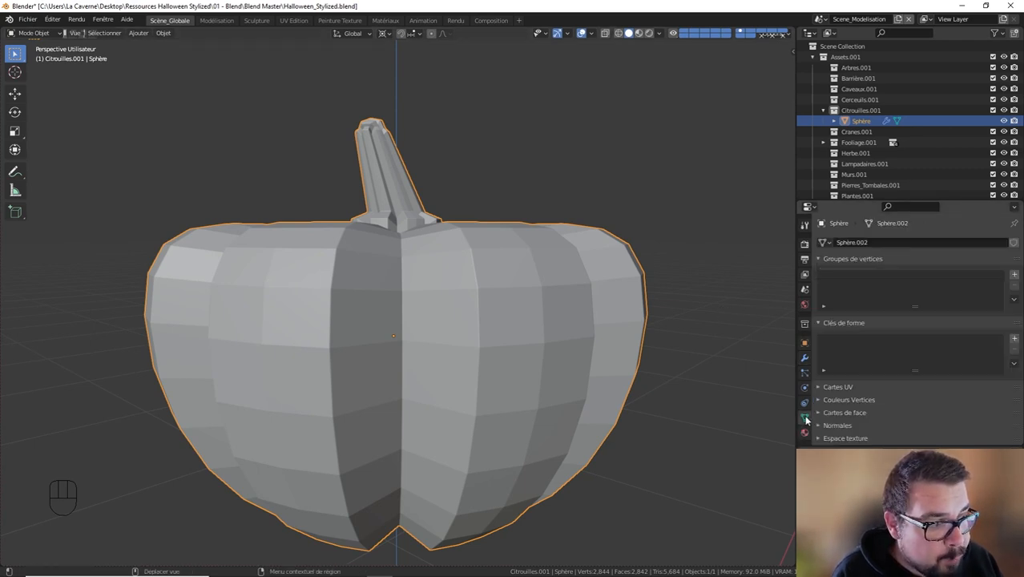
pyautogui.scroll(-2, 839, 403)
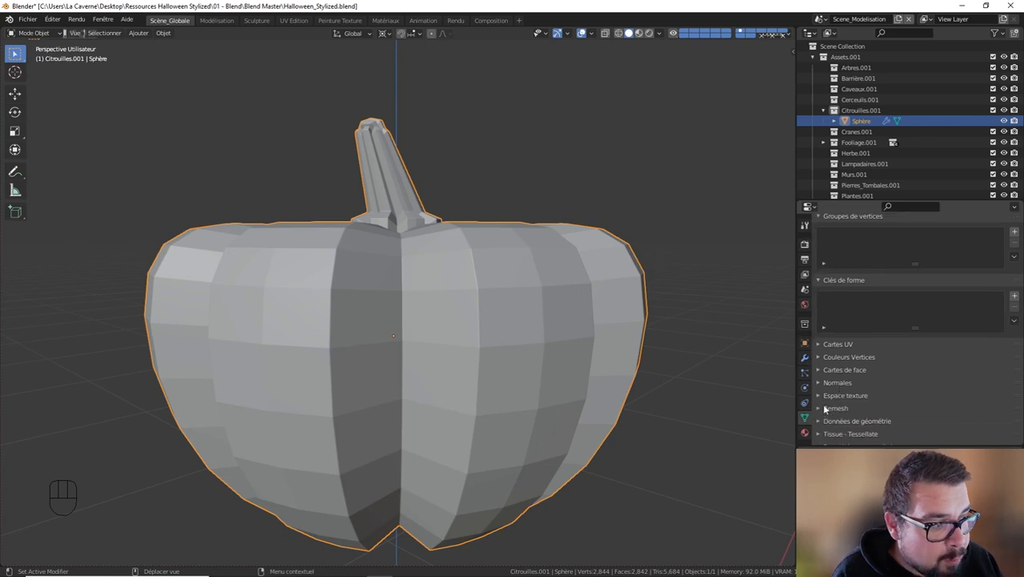
pyautogui.click(822, 383)
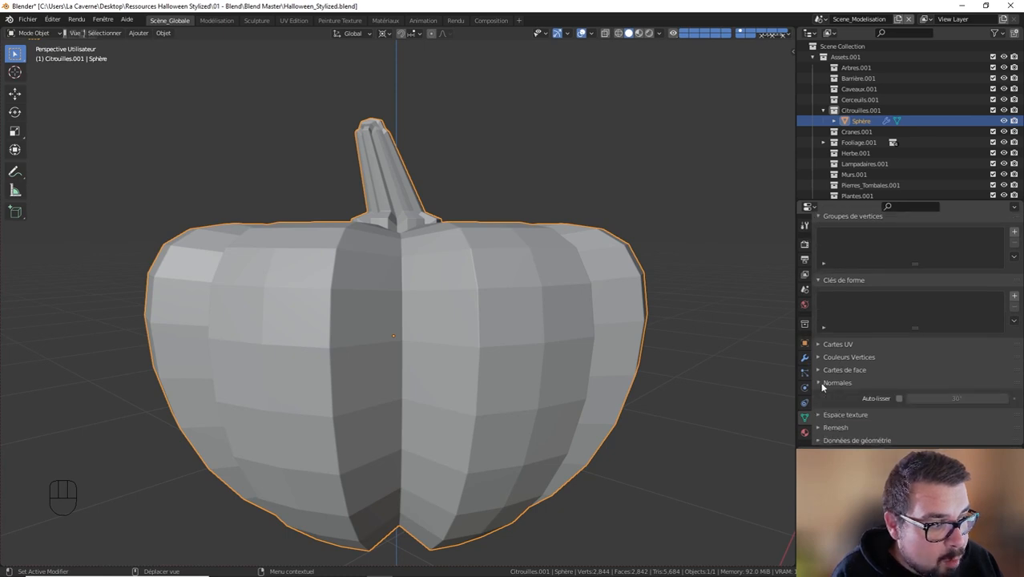
pyautogui.click(898, 398)
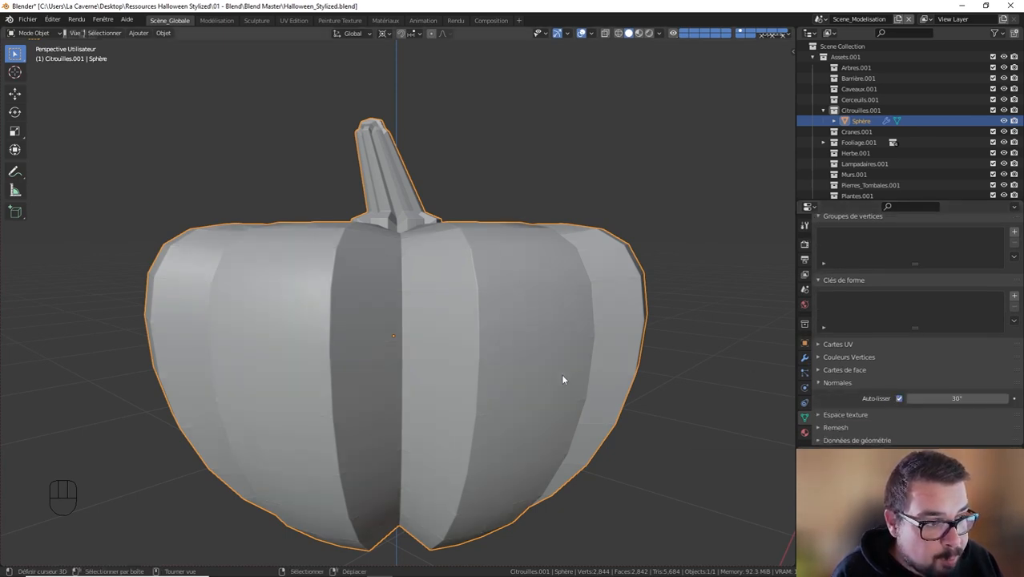
# - Set the Weighted Normal modifier's weight to 100 and inspect the smoothed shading around the pumpkin
pyautogui.click(805, 356)
pyautogui.moveTo(917, 329); pyautogui.dragTo(966, 329)
pyautogui.moveTo(539, 325); pyautogui.dragTo(414, 324, button='middle')
pyautogui.moveTo(402, 378); pyautogui.dragTo(278, 370, button='middle')
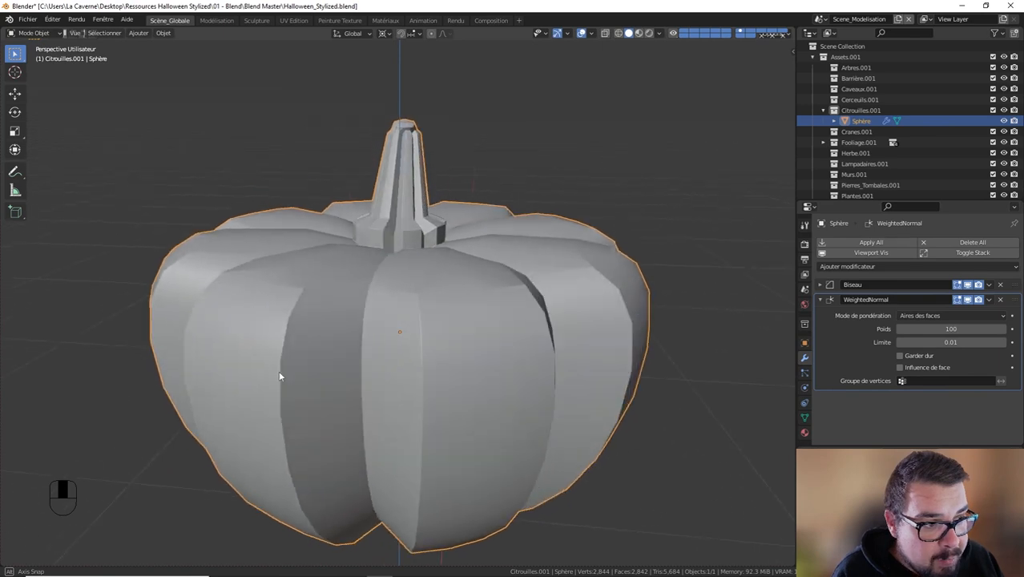
pyautogui.scroll(-2, 336, 354)
pyautogui.moveTo(363, 346); pyautogui.dragTo(332, 354, button='middle')
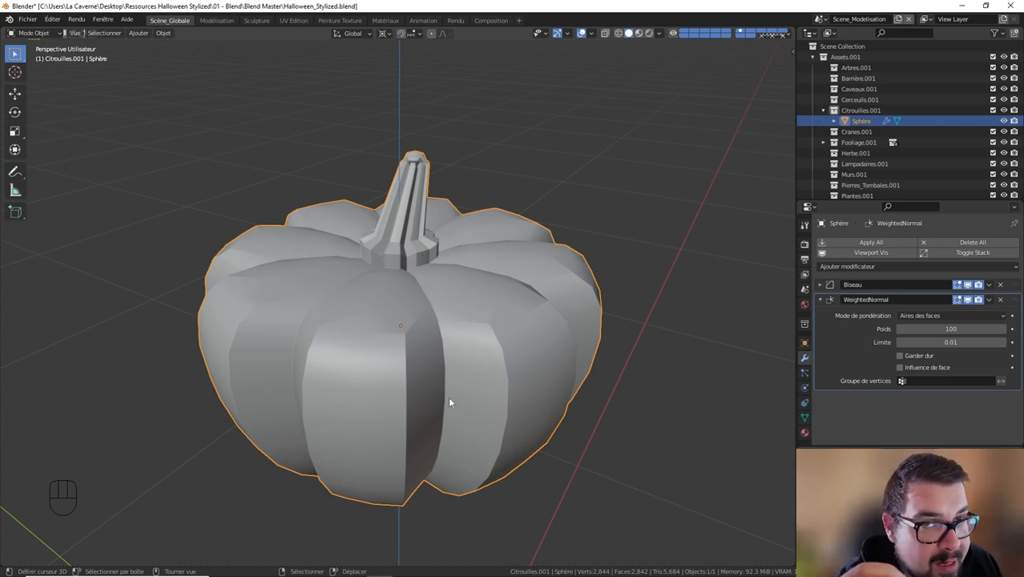
# - Remove the Weighted Normal and Bevel modifiers from the pumpkin
pyautogui.click(1002, 302)
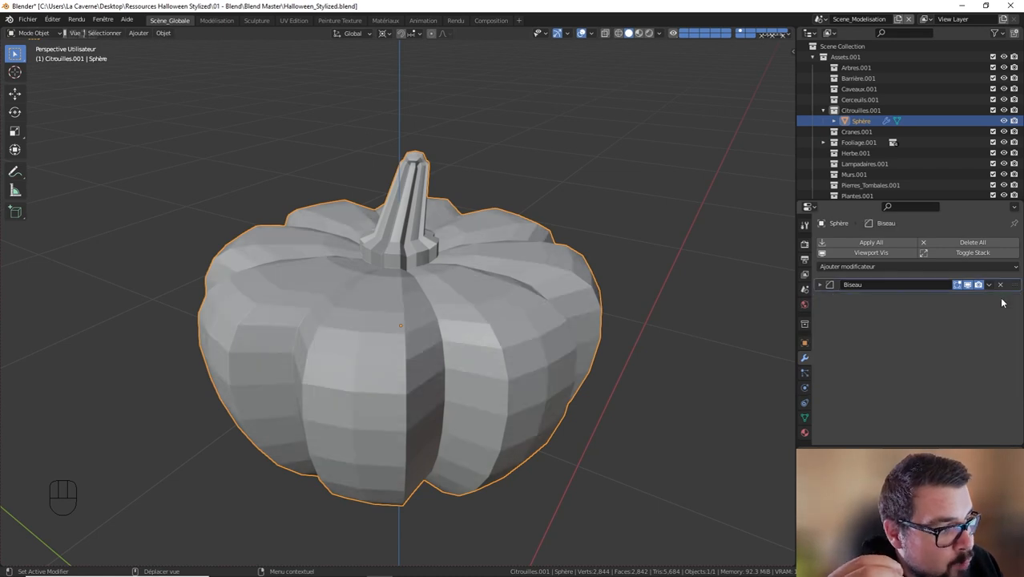
pyautogui.click(1001, 285)
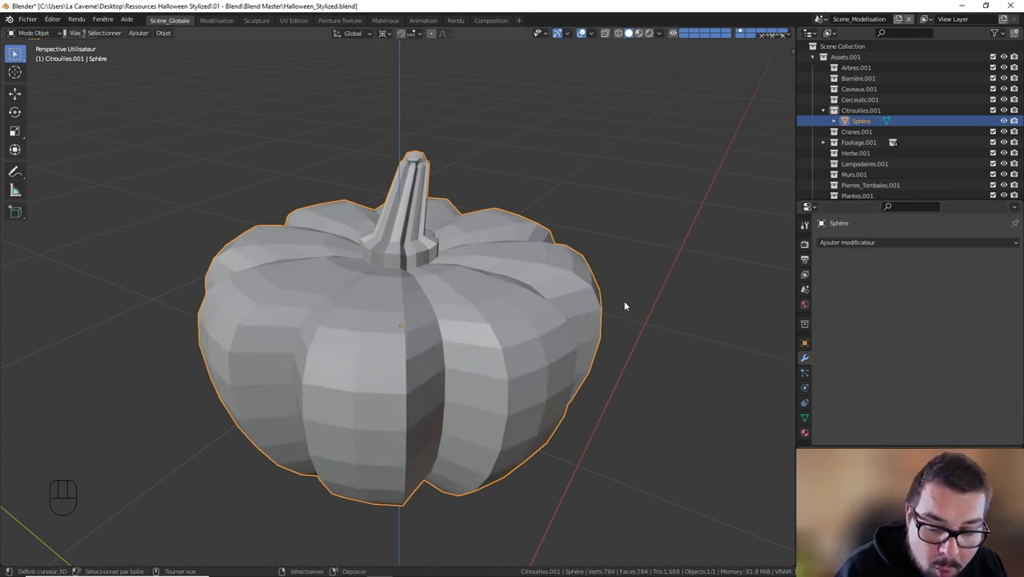
# - Enter Edit Mode on the pumpkin, select its linked geometry, and switch to face selection
pyautogui.press('Tab')
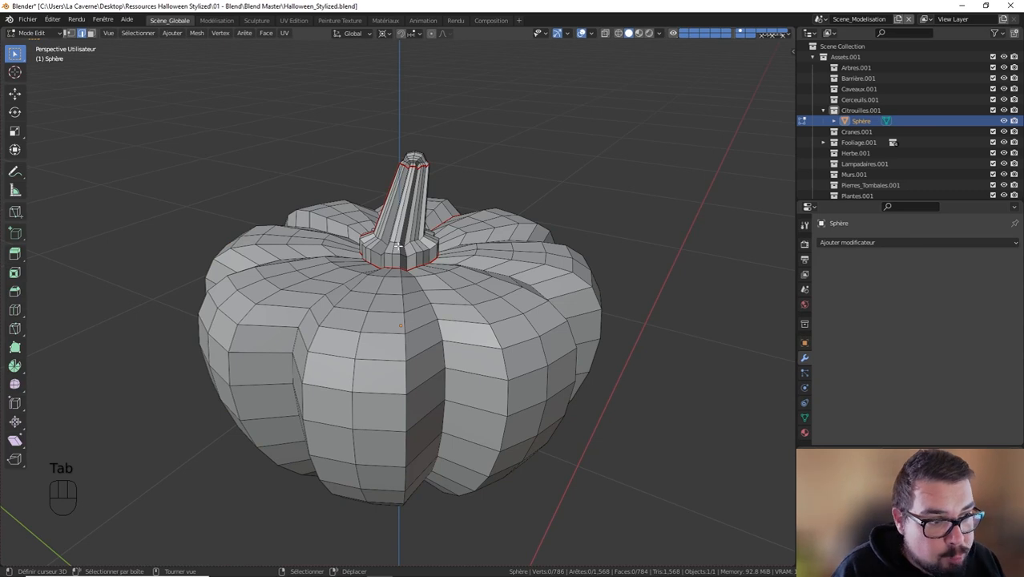
pyautogui.press('l')
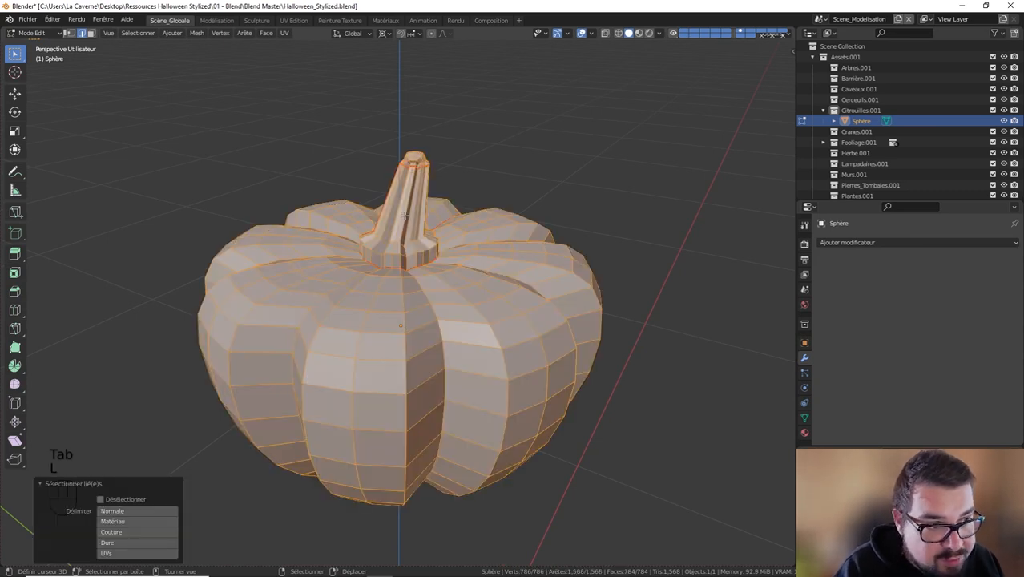
pyautogui.click(88, 35)
pyautogui.press('z')
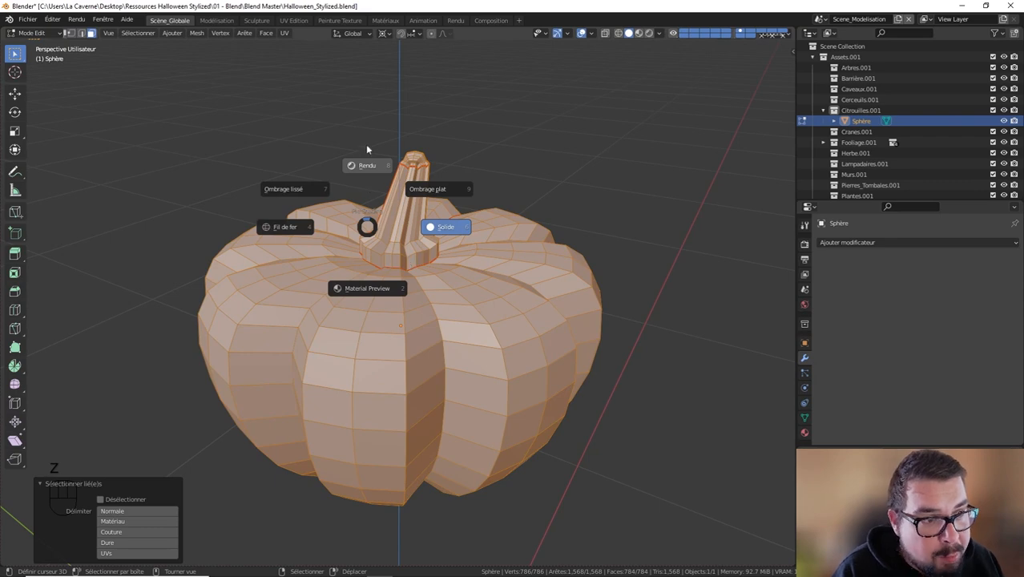
pyautogui.press('4')
pyautogui.scroll(5, 409, 200)
pyautogui.press('z')
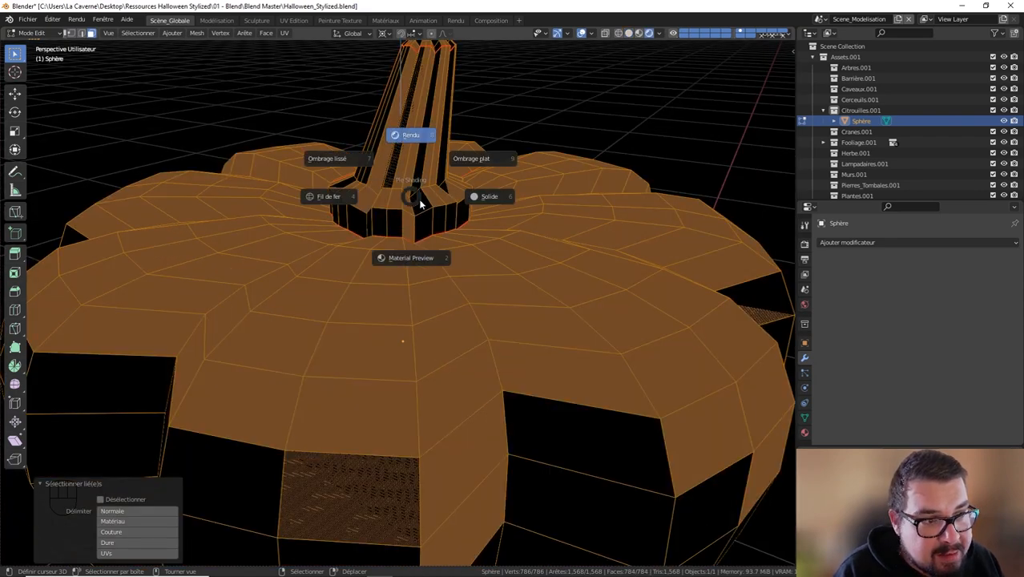
pyautogui.click(475, 196)
# - Select the loop of faces running around the outer side of the stem's base collar
pyautogui.press('less')
pyautogui.moveTo(473, 197); pyautogui.dragTo(433, 271, button='middle')
pyautogui.rightClick(433, 280)
pyautogui.press('space')
pyautogui.rightClick(434, 281)
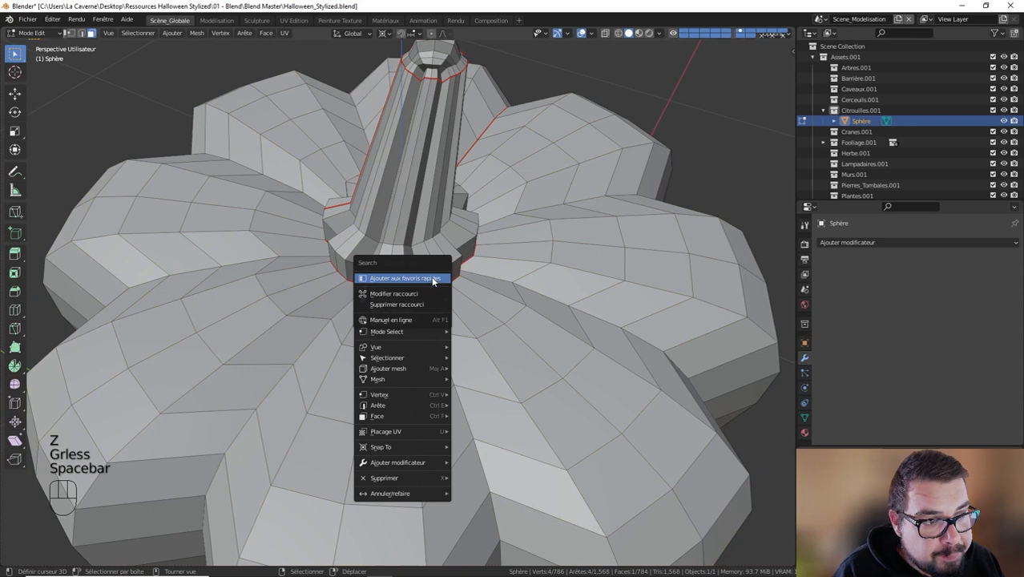
pyautogui.click(433, 278)
pyautogui.keyDown('alt'); pyautogui.keyDown('shift'); pyautogui.click(433, 275); pyautogui.keyUp('shift'); pyautogui.keyUp('alt')
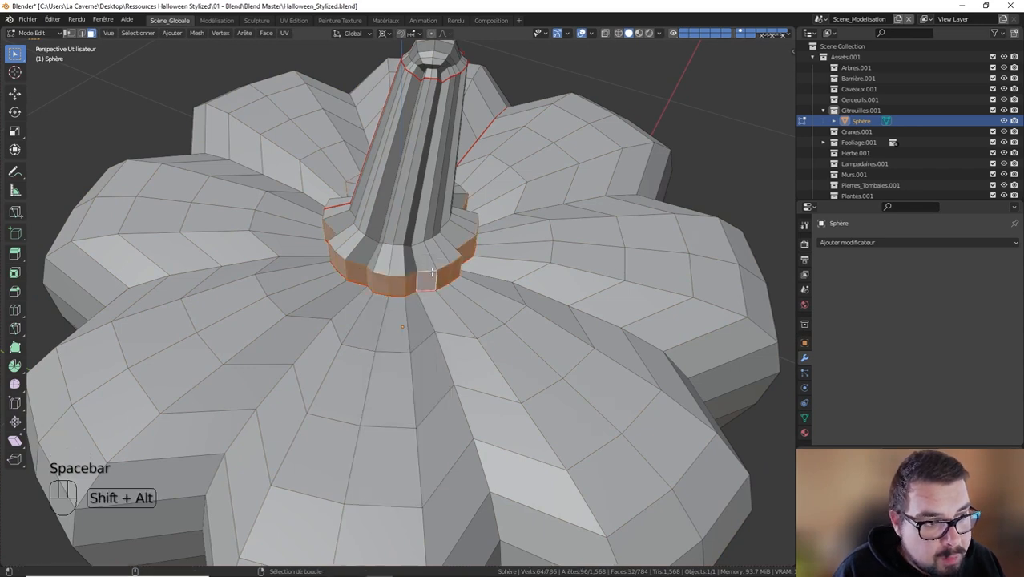
# - Add the face loops on the collar's upper side, the stem's shaft, and the rim at its tip to the selection
pyautogui.keyDown('alt'); pyautogui.keyDown('shift'); pyautogui.click(424, 254); pyautogui.keyUp('shift'); pyautogui.keyUp('alt')
pyautogui.keyDown('alt'); pyautogui.keyDown('shift'); pyautogui.click(432, 156); pyautogui.keyUp('shift'); pyautogui.keyUp('alt')
pyautogui.keyDown('shift'); pyautogui.moveTo(416, 79); pyautogui.dragTo(430, 240, button='middle'); pyautogui.keyUp('shift')
pyautogui.scroll(3, 431, 241)
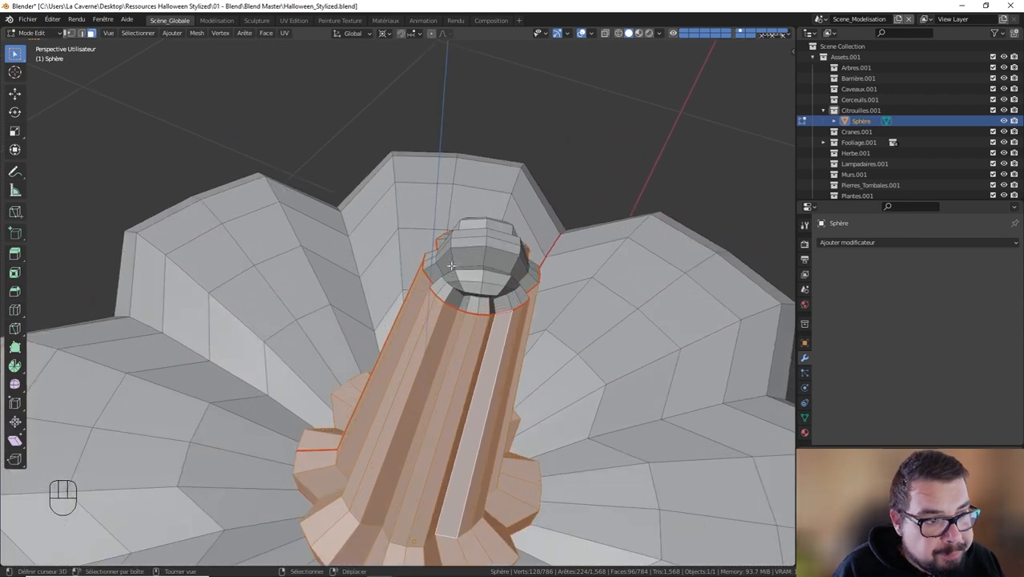
pyautogui.keyDown('alt'); pyautogui.keyDown('shift'); pyautogui.click(500, 300); pyautogui.keyUp('shift'); pyautogui.keyUp('alt')
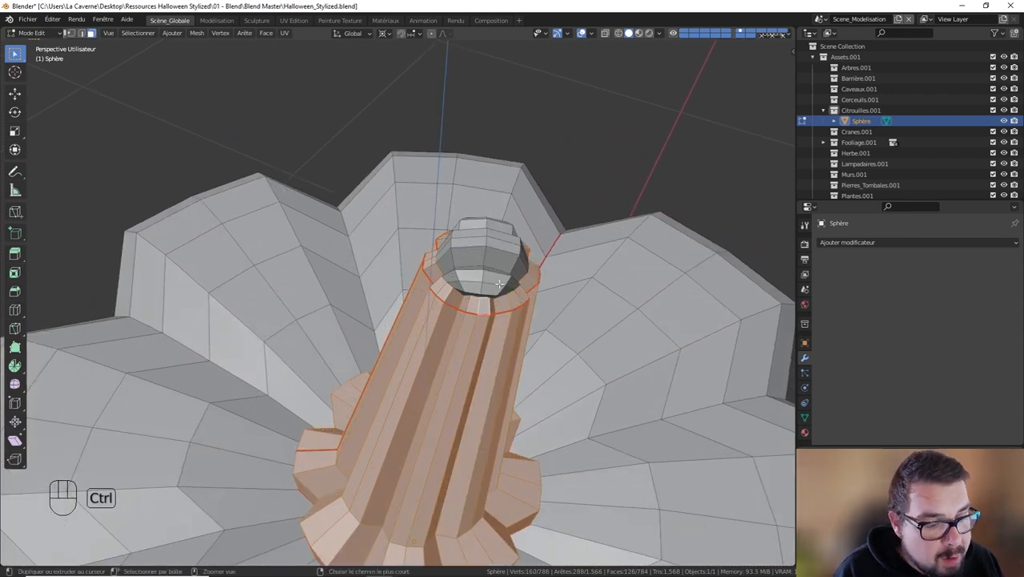
# - Grow the selection twice to include the stem's tip, and deselect the two face rings on the pumpkin's body
pyautogui.press('ctrl+KP_Add')
pyautogui.press('ctrl+KP_Add')
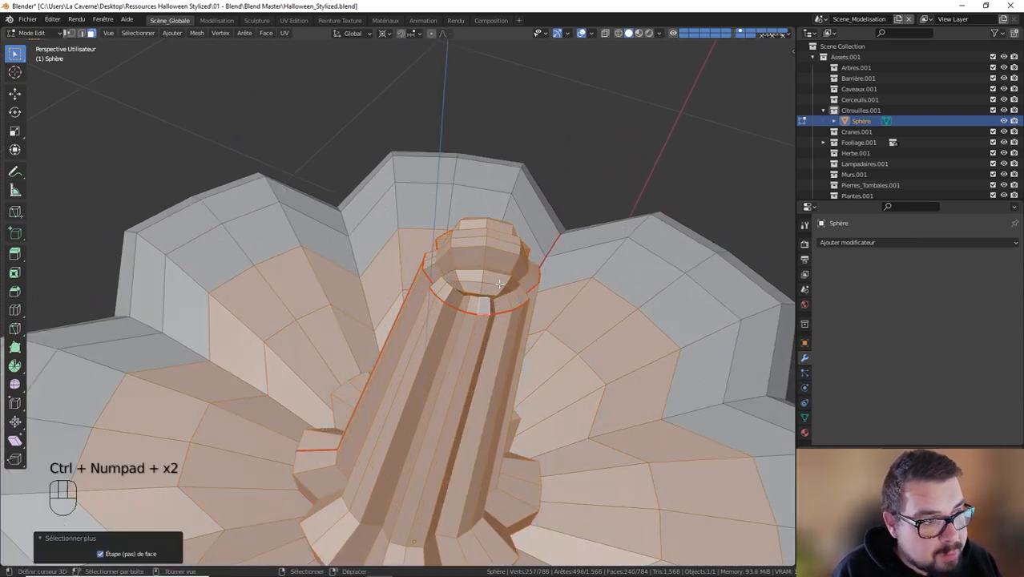
pyautogui.scroll(-3, 499, 284)
pyautogui.keyDown('alt'); pyautogui.keyDown('shift'); pyautogui.click(502, 364); pyautogui.keyUp('shift'); pyautogui.keyUp('alt')
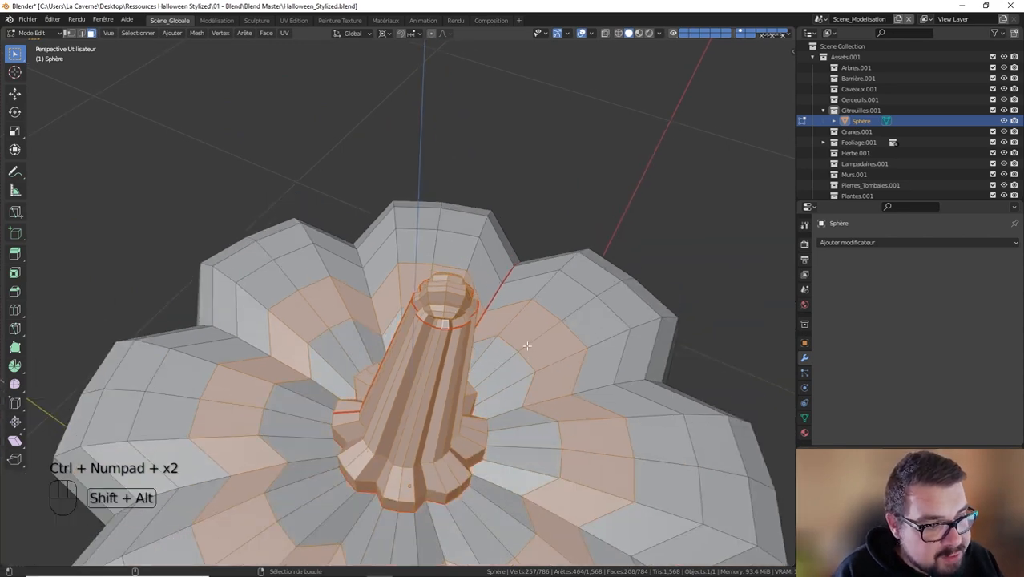
pyautogui.keyDown('alt'); pyautogui.keyDown('shift'); pyautogui.click(533, 343); pyautogui.keyUp('shift'); pyautogui.keyUp('alt')
# - Separate the selected stem faces from the pumpkin into their own object and return to Object Mode
pyautogui.moveTo(564, 403); pyautogui.dragTo(473, 309, button='middle')
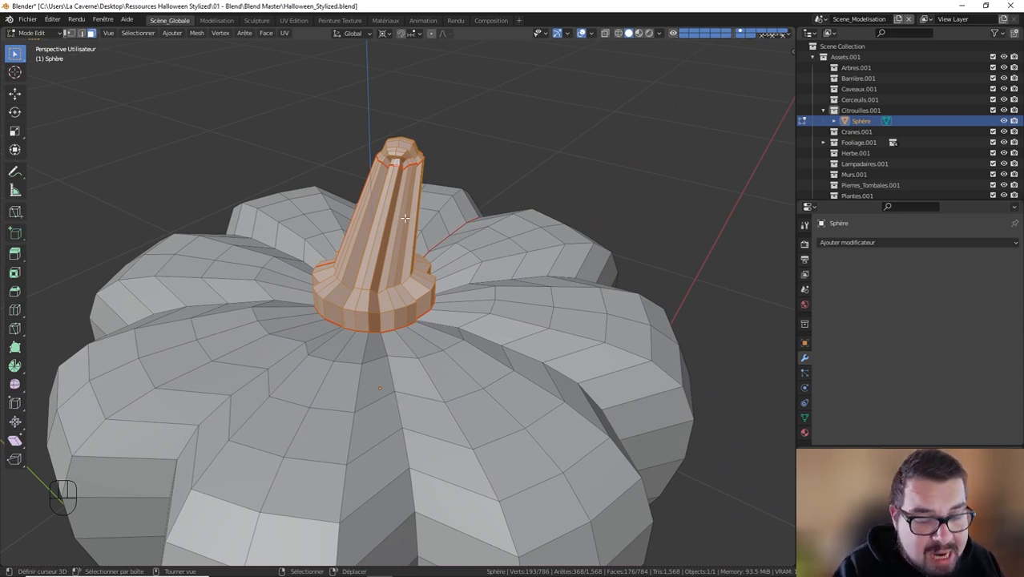
pyautogui.press('p')
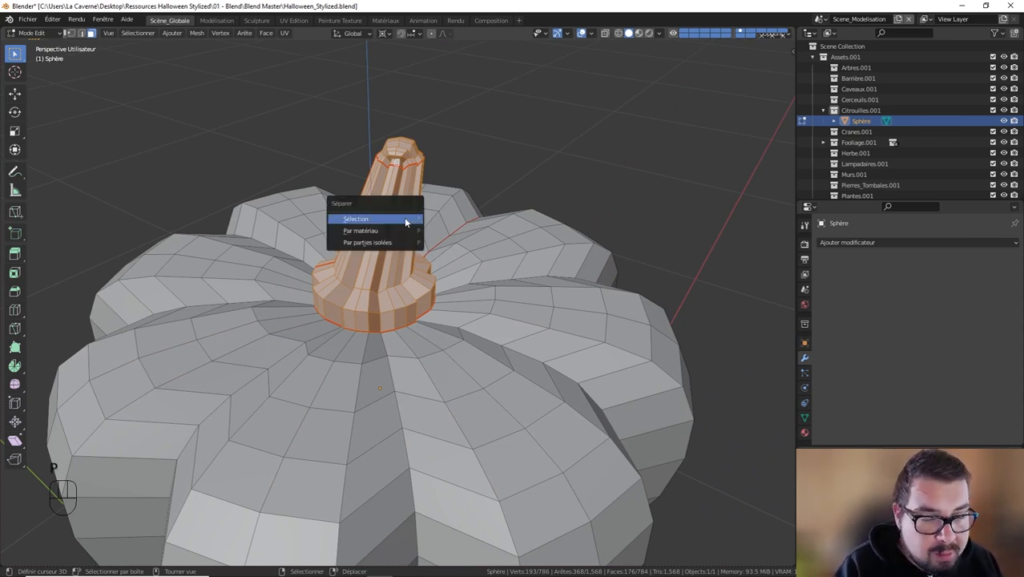
pyautogui.click(405, 220)
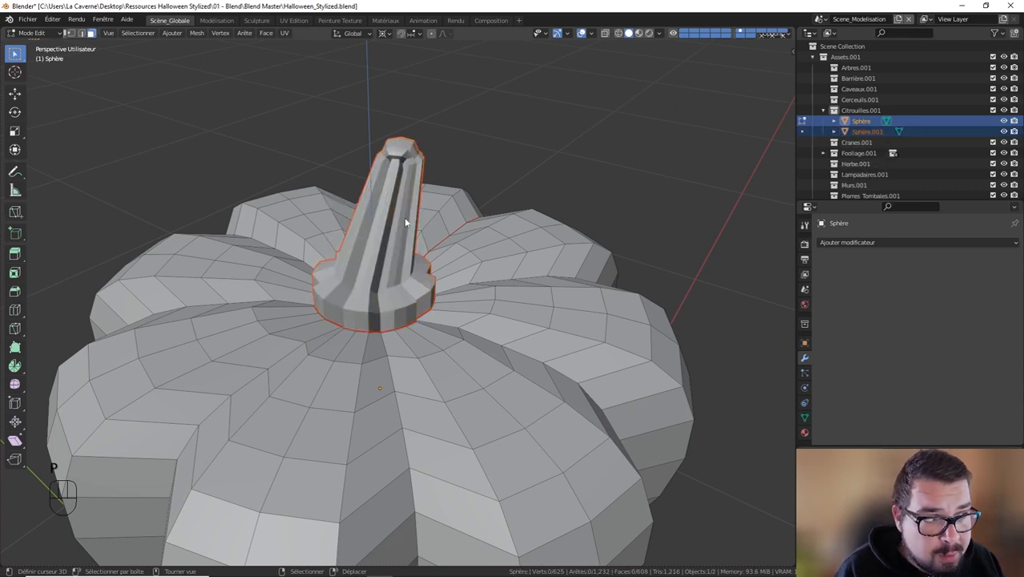
pyautogui.press('Tab')
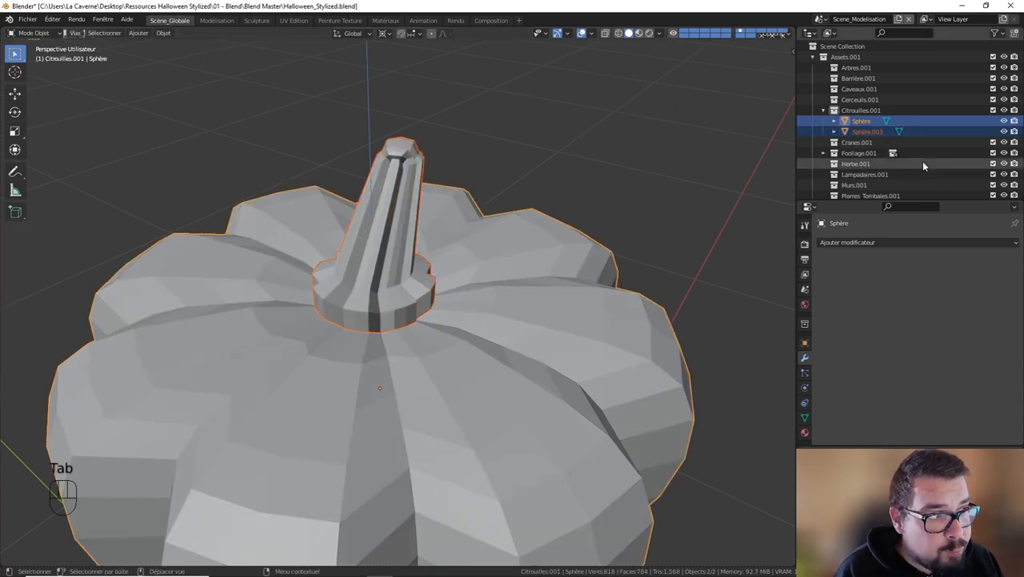
# - Rename the pumpkin body object as SM_Citrouille
pyautogui.click(862, 121)
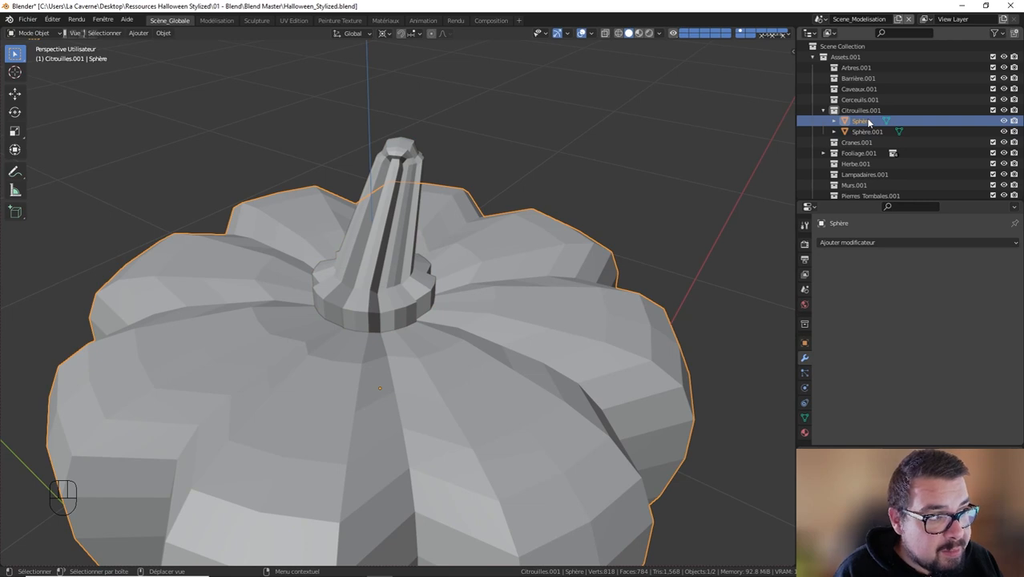
pyautogui.click(869, 133)
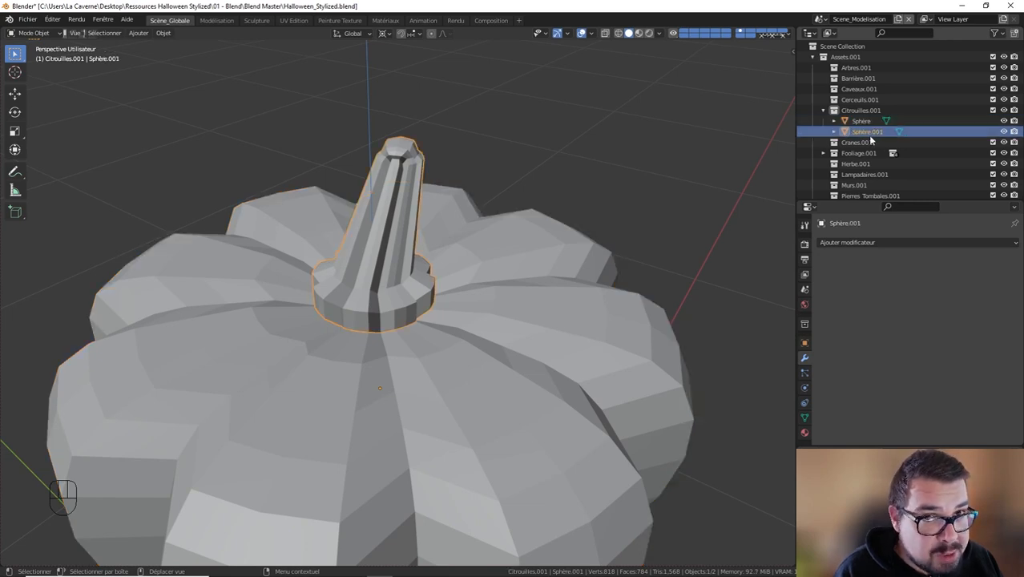
pyautogui.click(862, 121)
pyautogui.doubleClick(862, 121)
pyautogui.write('S')
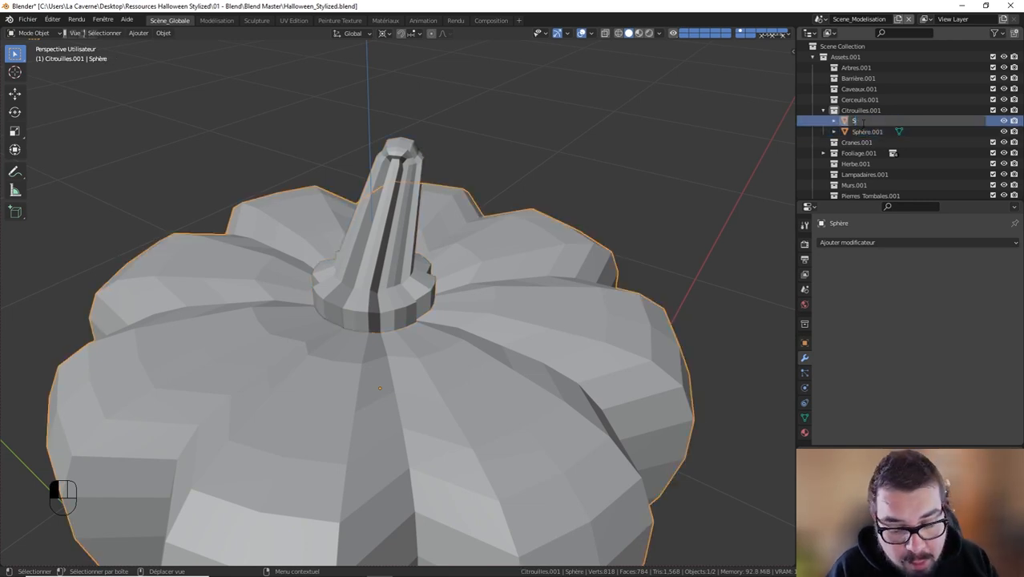
pyautogui.write('M_Citrouille')
pyautogui.press('Return')
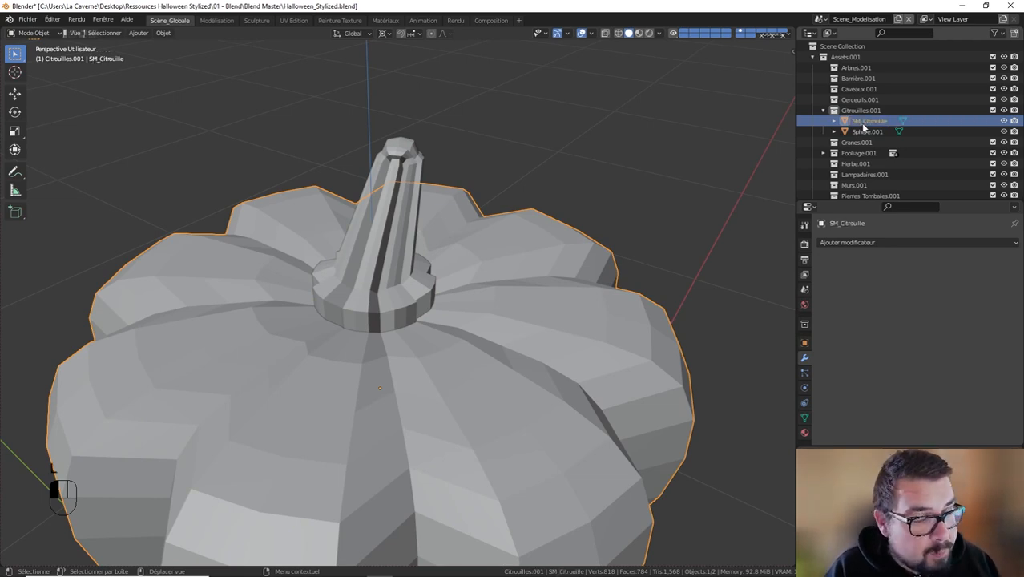
# - Rename the separated stem object as SM_Tige
pyautogui.click(870, 131)
pyautogui.scroll(-1, 873, 131)
pyautogui.doubleClick(869, 114)
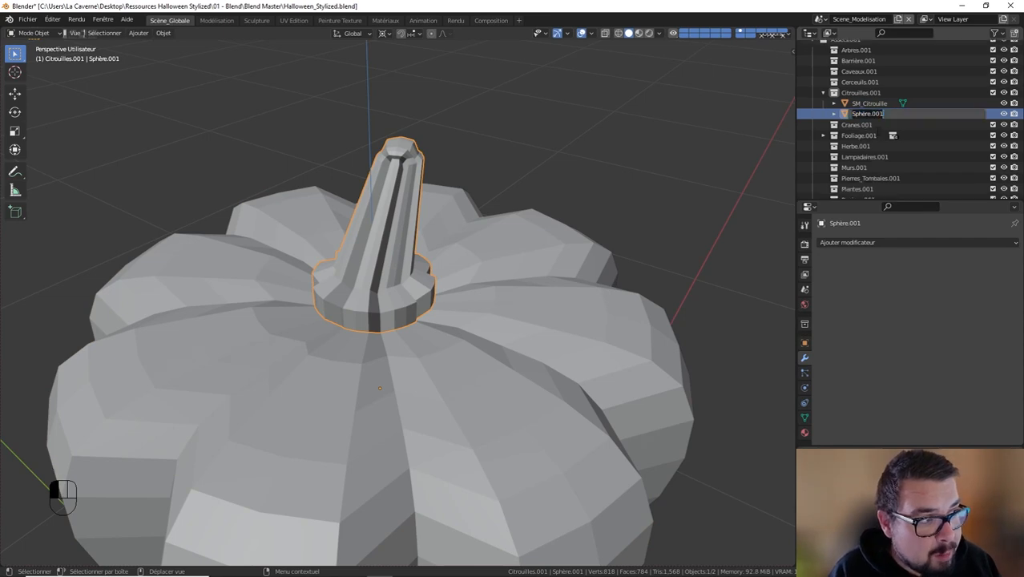
pyautogui.write('SM')
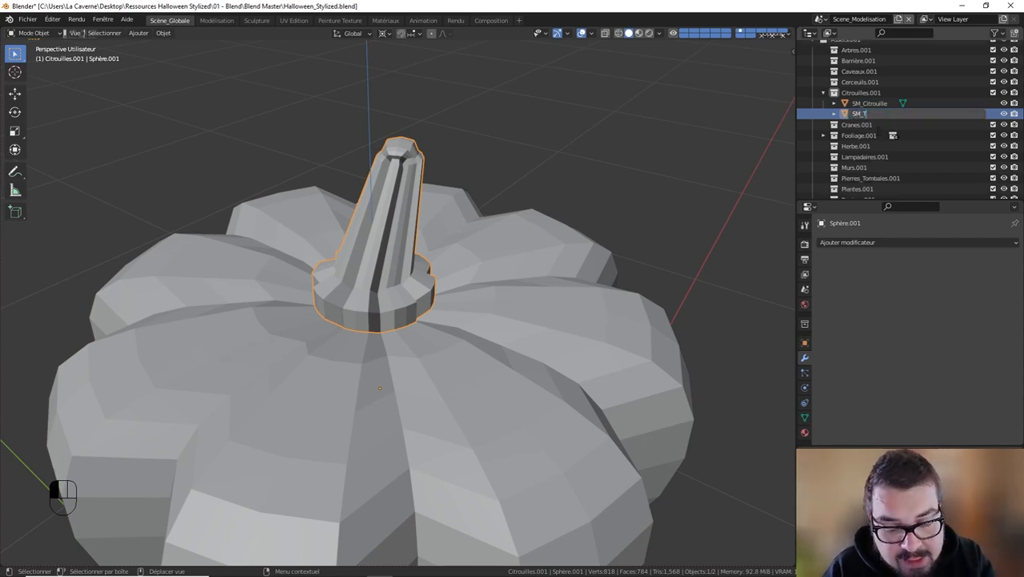
pyautogui.write('_Tige')
pyautogui.press('Return')
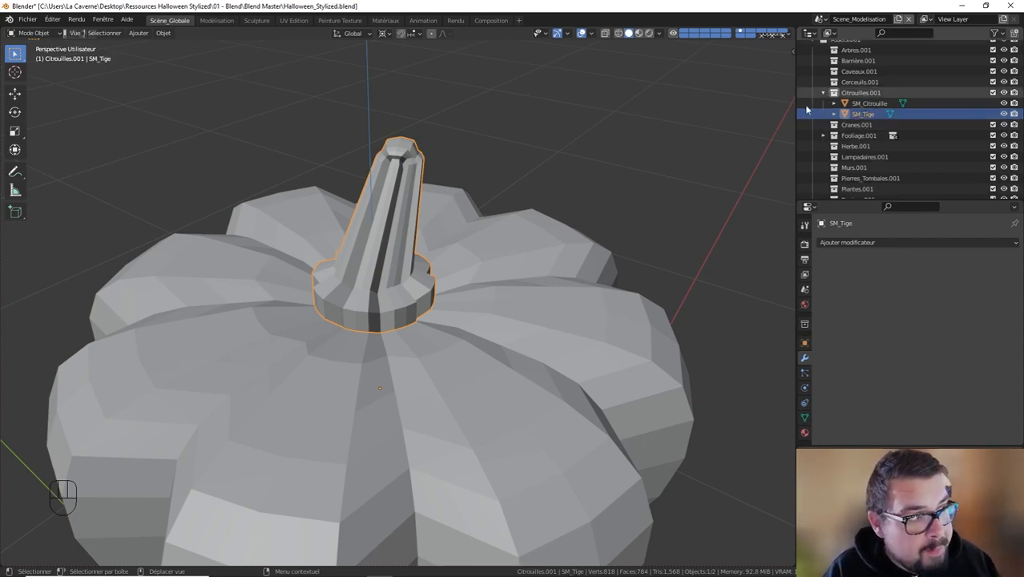
# - Enter Edit Mode on the pumpkin body SM_Citrouille, with its underside in view
pyautogui.scroll(-2, 483, 366)
pyautogui.moveTo(483, 366); pyautogui.dragTo(413, 334, button='middle')
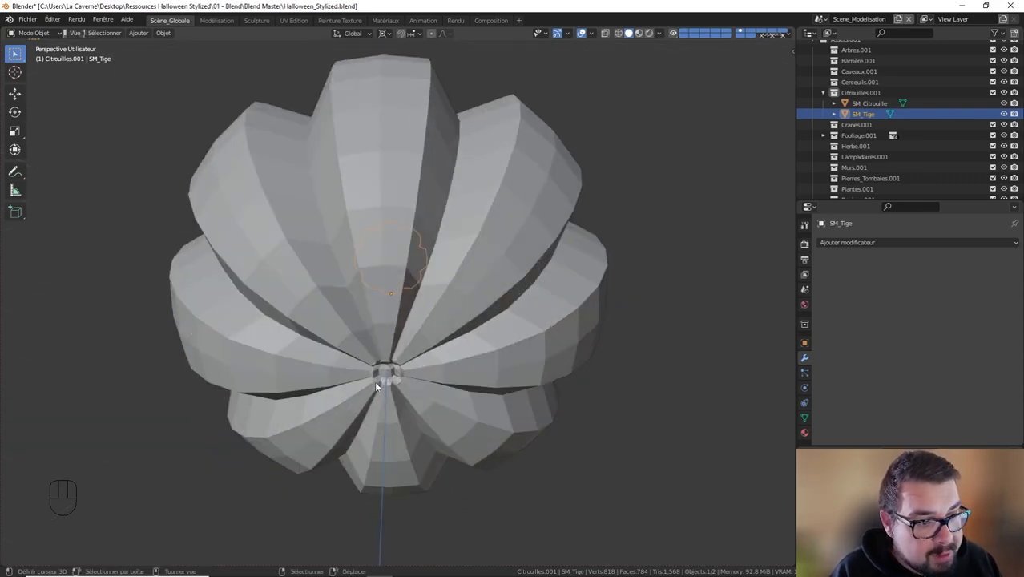
pyautogui.scroll(4, 374, 381)
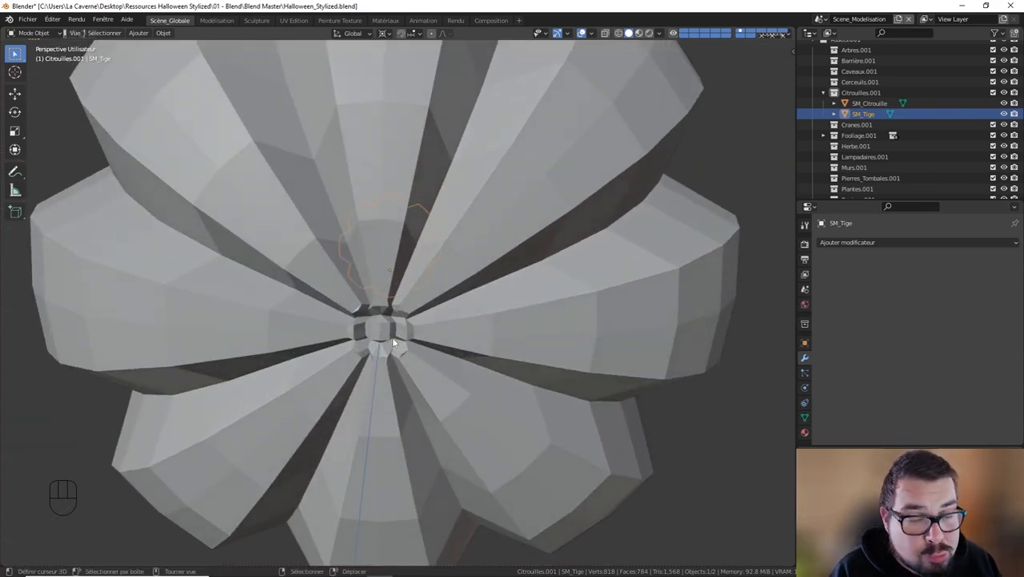
pyautogui.scroll(3, 371, 337)
pyautogui.press('Tab')
pyautogui.press('Tab')
pyautogui.click(374, 341)
pyautogui.press('Tab')
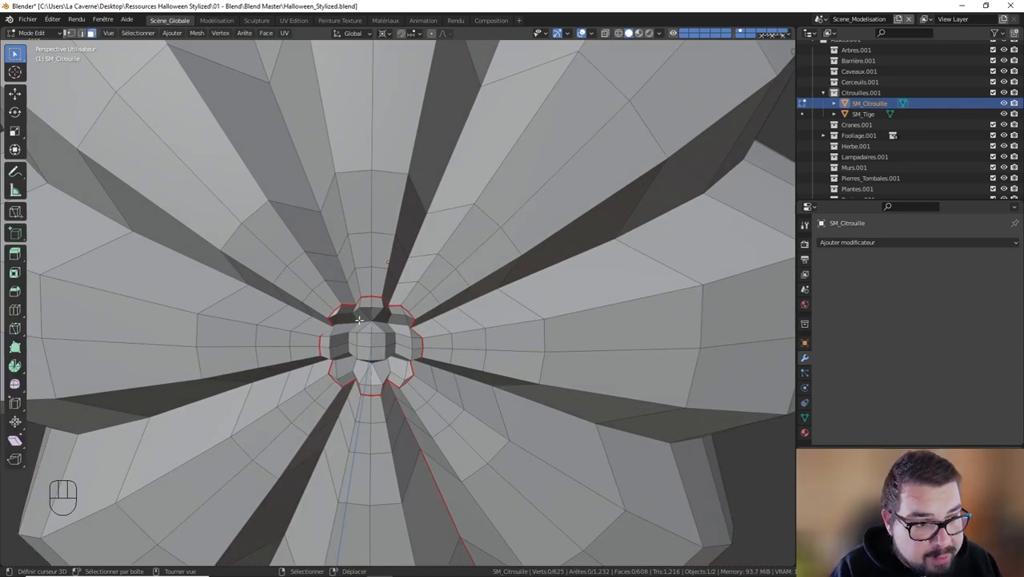
# - Select the seam-bounded linked faces of the small base under the pumpkin and separate them into their own object
pyautogui.press('l')
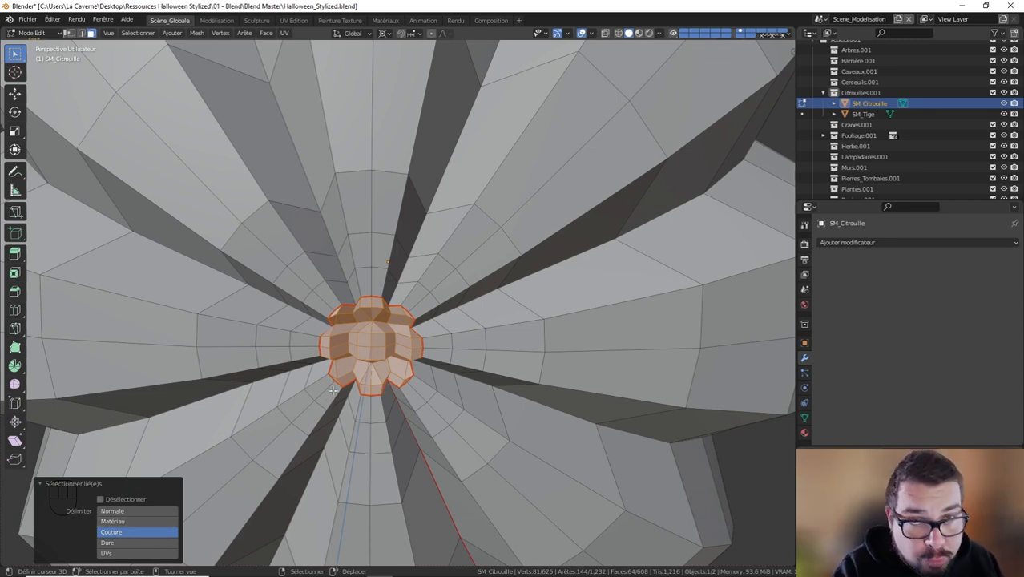
pyautogui.press('p')
pyautogui.click(386, 332)
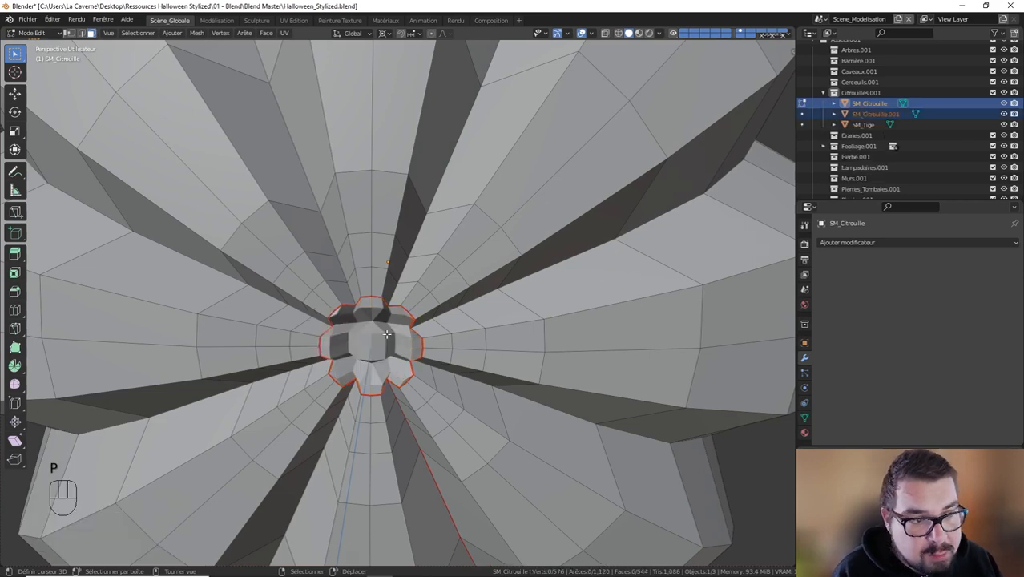
pyautogui.press('Tab')
# - Rename the separated underside piece as SM_Base
pyautogui.click(875, 114)
pyautogui.doubleClick(900, 114)
pyautogui.write('SM_C')
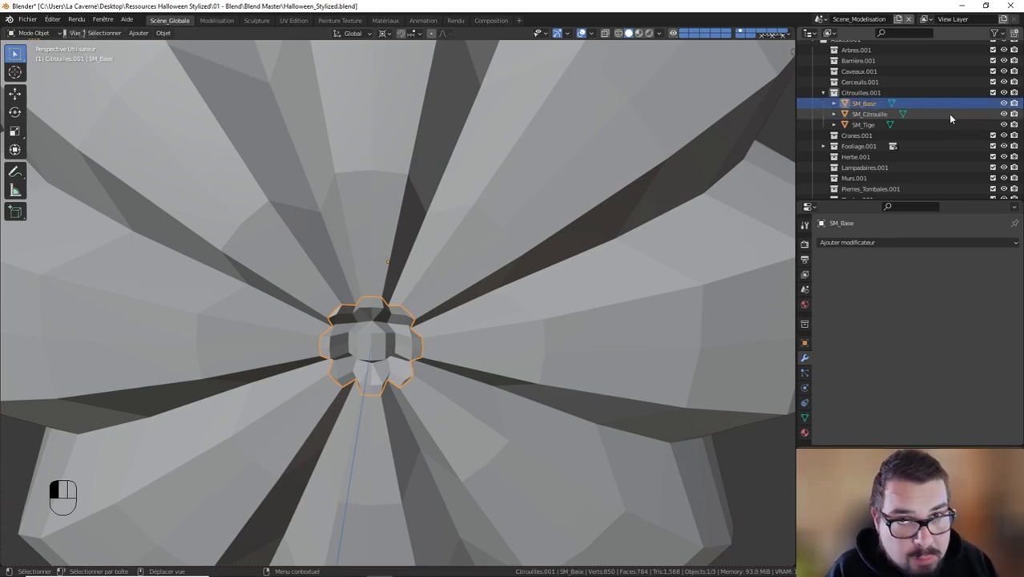
pyautogui.press('Return')
# - Add a Weighted Normal modifier to the pumpkin body SM_Citrouille and set its weight to 100
pyautogui.press('a')
pyautogui.click(404, 289)
pyautogui.scroll(-8, 407, 286)
pyautogui.moveTo(407, 286); pyautogui.dragTo(407, 358, button='middle')
pyautogui.click(406, 359)
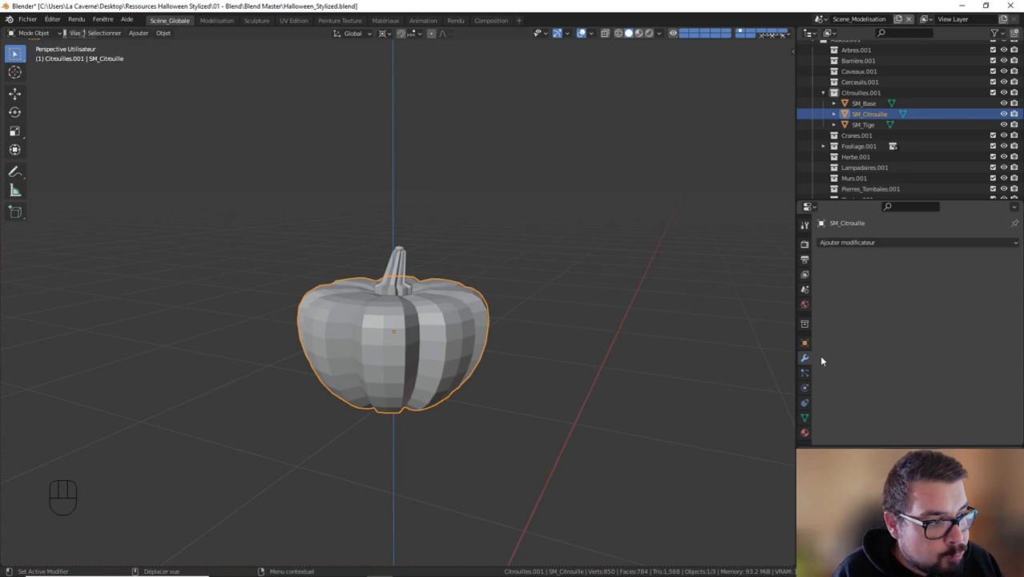
pyautogui.click(879, 247)
pyautogui.click(686, 313)
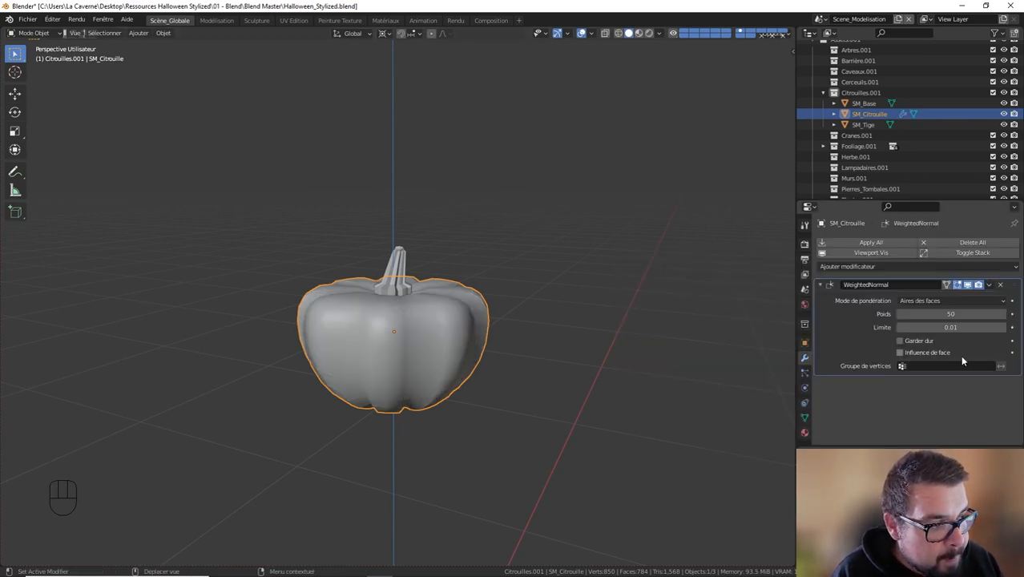
pyautogui.moveTo(952, 314); pyautogui.dragTo(1002, 314)
# - Examine the smoothed shading of the pumpkin body from several sides
pyautogui.moveTo(552, 371); pyautogui.dragTo(370, 321, button='middle')
pyautogui.moveTo(448, 335); pyautogui.dragTo(372, 336, button='middle')
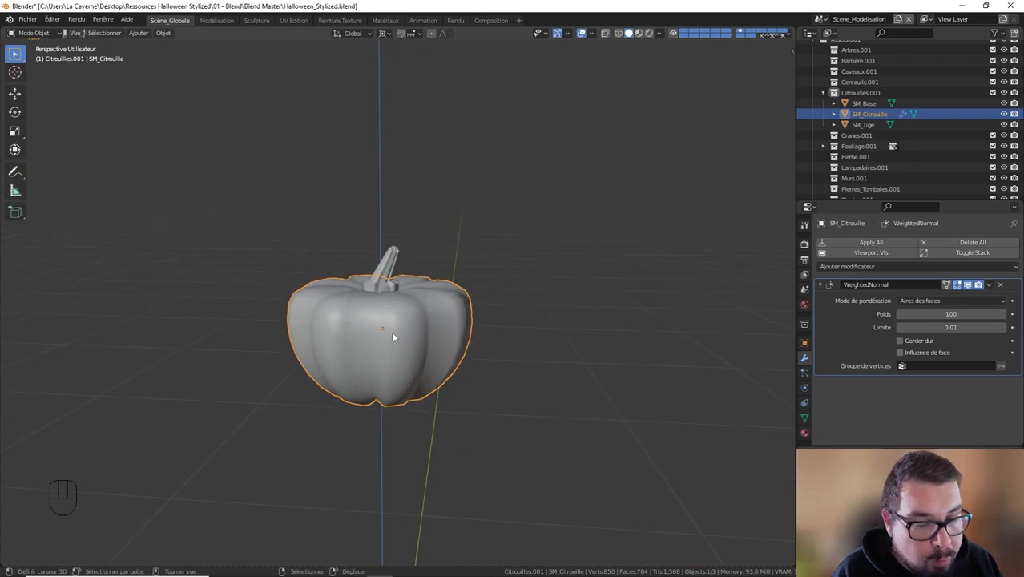
pyautogui.scroll(-1, 397, 335)
pyautogui.scroll(3, 401, 356)
pyautogui.moveTo(400, 355); pyautogui.dragTo(394, 367, button='middle')
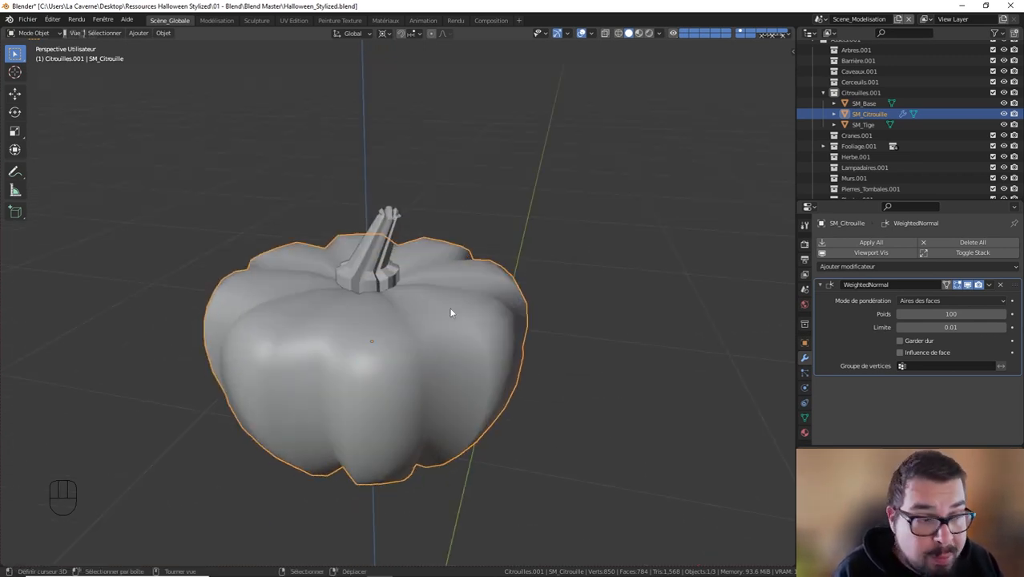
pyautogui.moveTo(492, 344); pyautogui.dragTo(452, 332, button='middle')
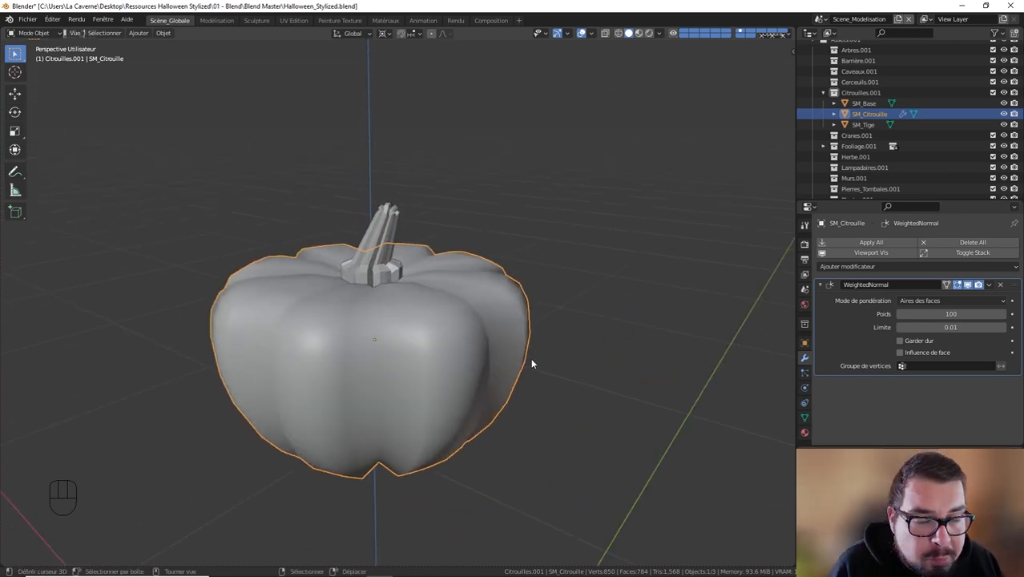
pyautogui.click(828, 286)
# - Add a Bevel modifier to the stem SM_Tige with width type Absolu and 2 segments
pyautogui.click(379, 253)
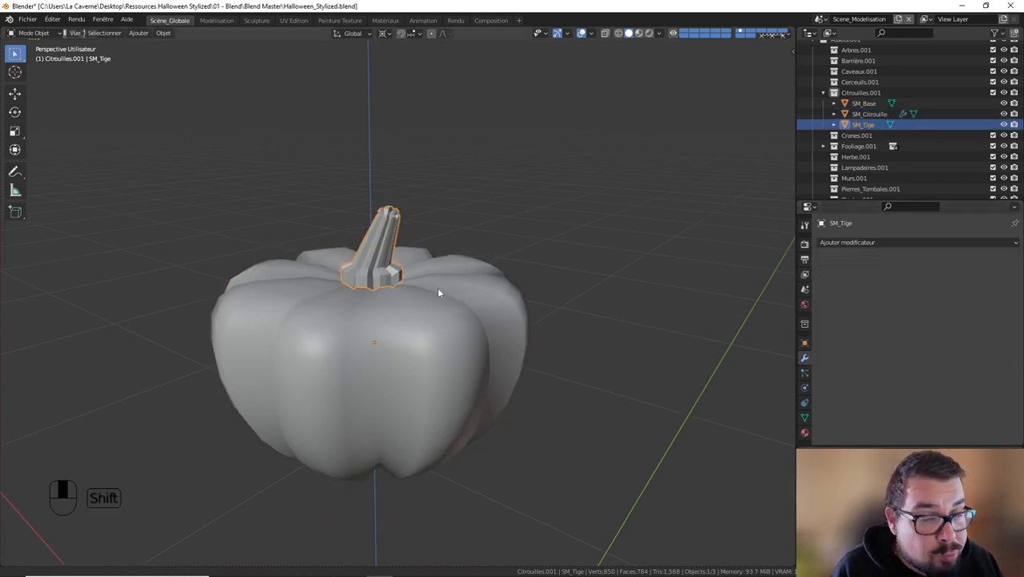
pyautogui.keyDown('shift'); pyautogui.moveTo(438, 284); pyautogui.dragTo(454, 369, button='middle'); pyautogui.keyUp('shift')
pyautogui.scroll(3, 437, 353)
pyautogui.scroll(2, 370, 414)
pyautogui.moveTo(373, 416); pyautogui.dragTo(402, 343, button='middle')
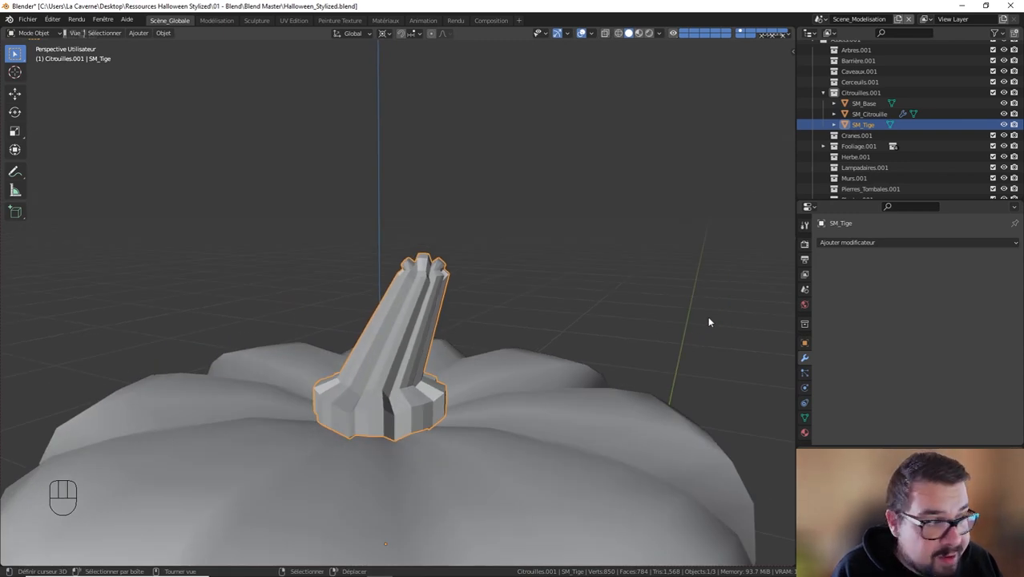
pyautogui.click(850, 242)
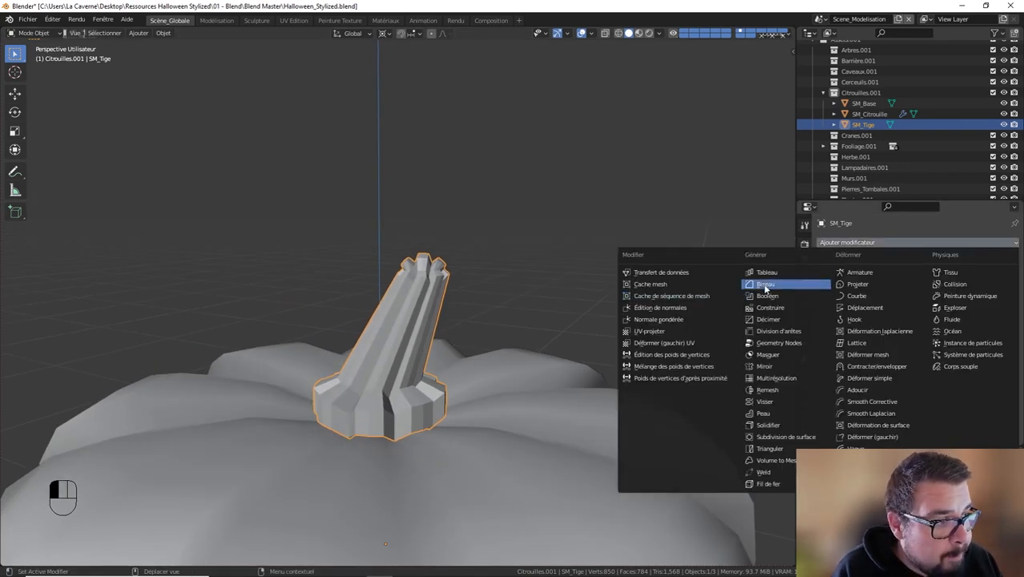
pyautogui.click(765, 286)
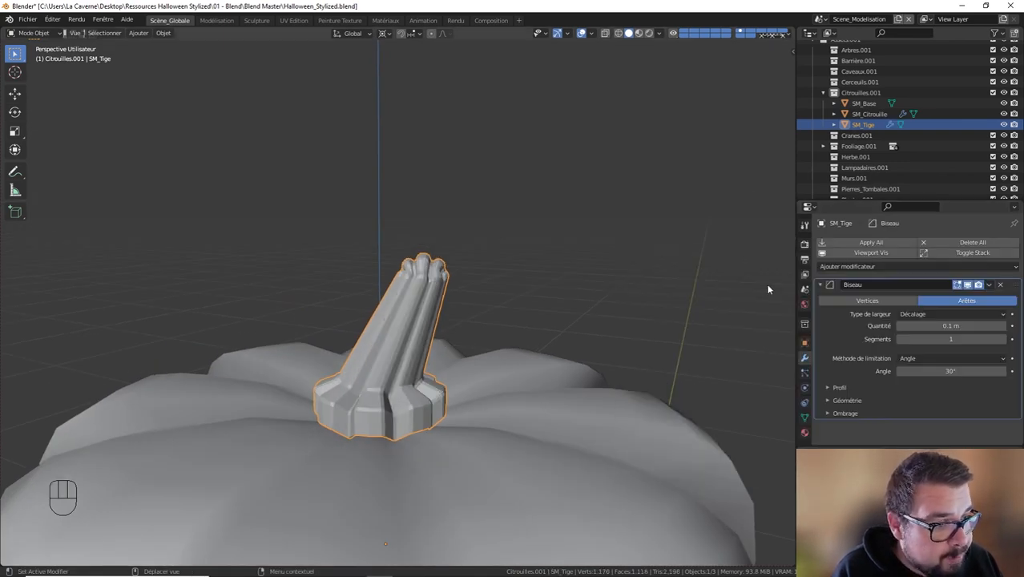
pyautogui.click(956, 315)
pyautogui.click(920, 373)
pyautogui.click(999, 338)
pyautogui.press('q')
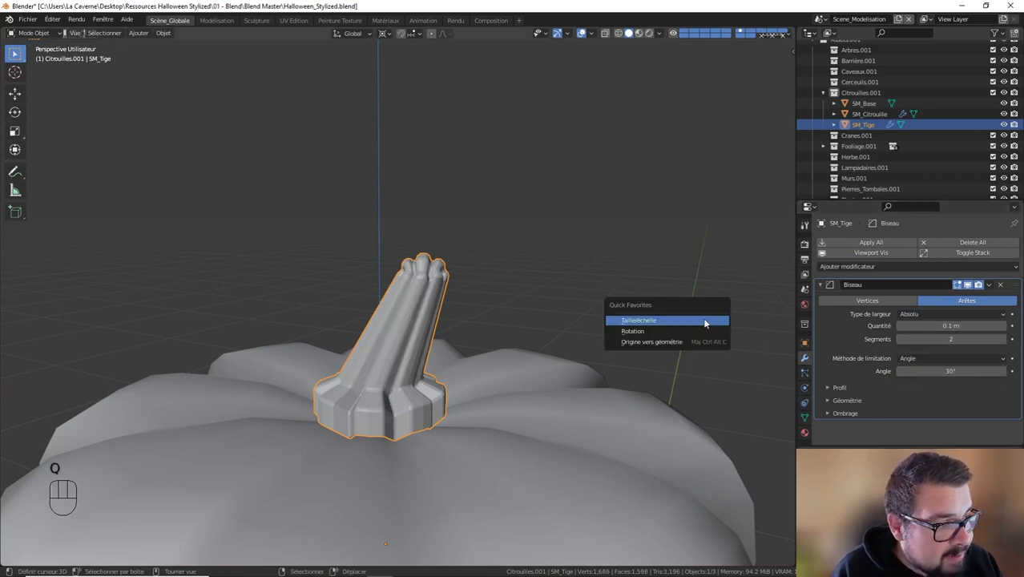
# - Add a Weighted Normal modifier to the stem below the Bevel, with a weight of 100, and deselect everything
pyautogui.click(833, 267)
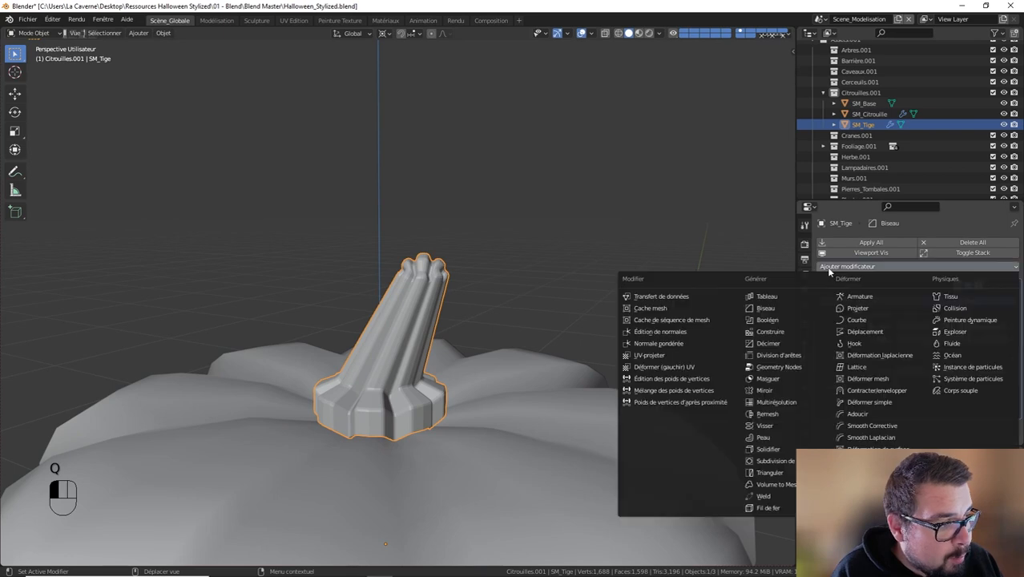
pyautogui.click(673, 344)
pyautogui.scroll(-3, 957, 393)
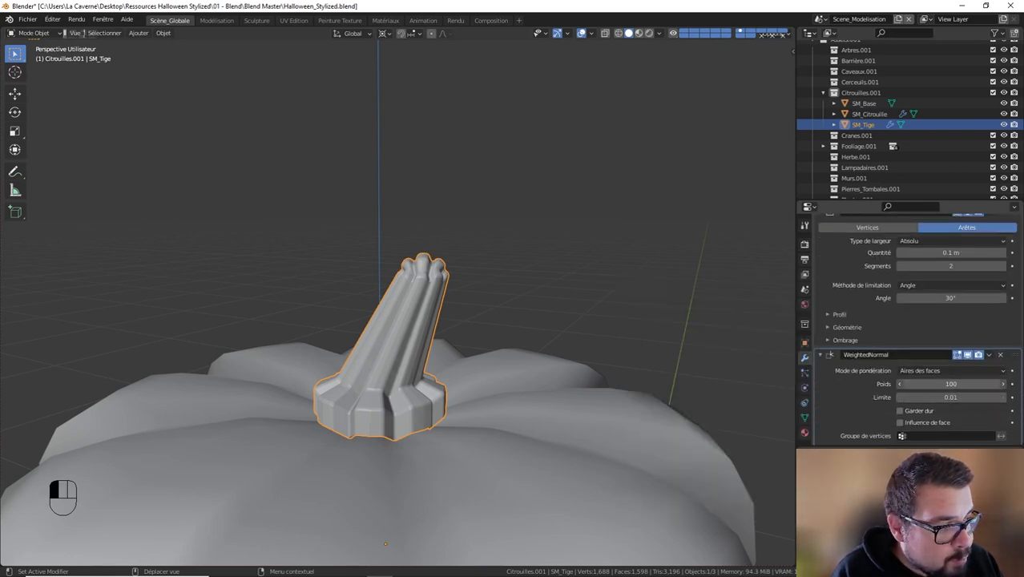
pyautogui.press('a')
pyautogui.moveTo(397, 398); pyautogui.dragTo(409, 451, button='middle')
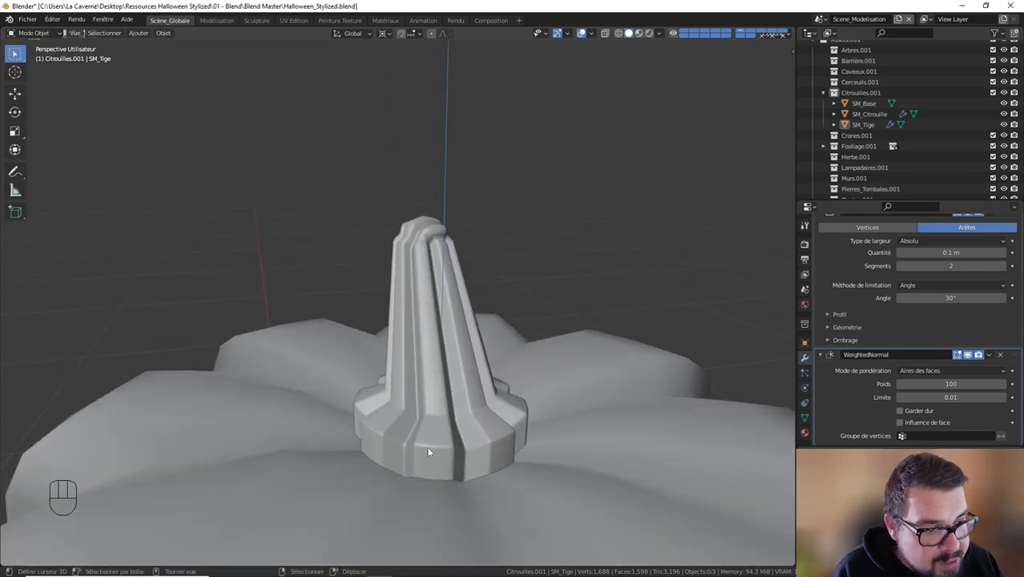
# - Bevel the edge loop around the widened foot of the stem SM_Tige by about 0.005 m with 2 segments
pyautogui.press('Tab')
pyautogui.click(434, 448)
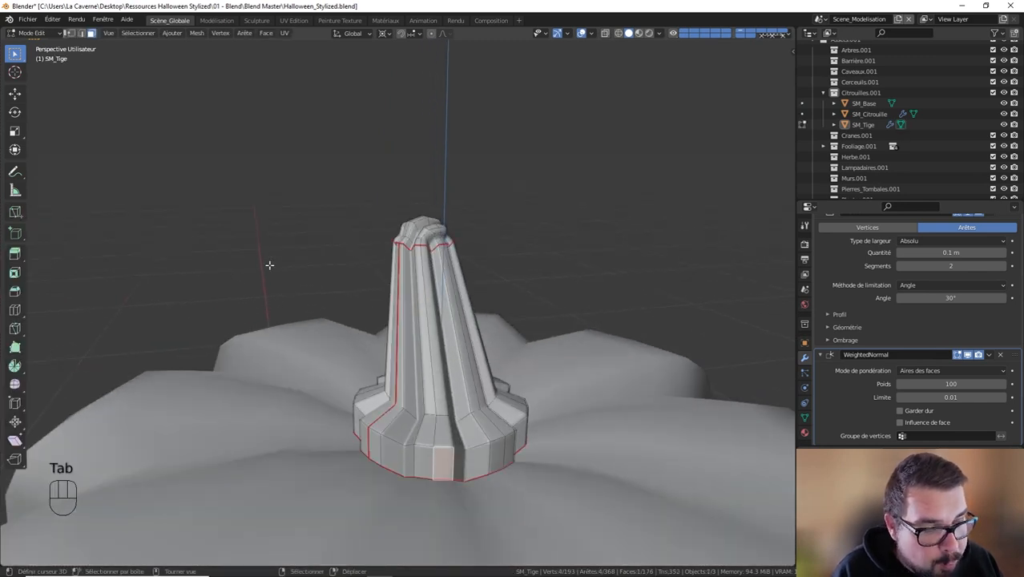
pyautogui.click(82, 34)
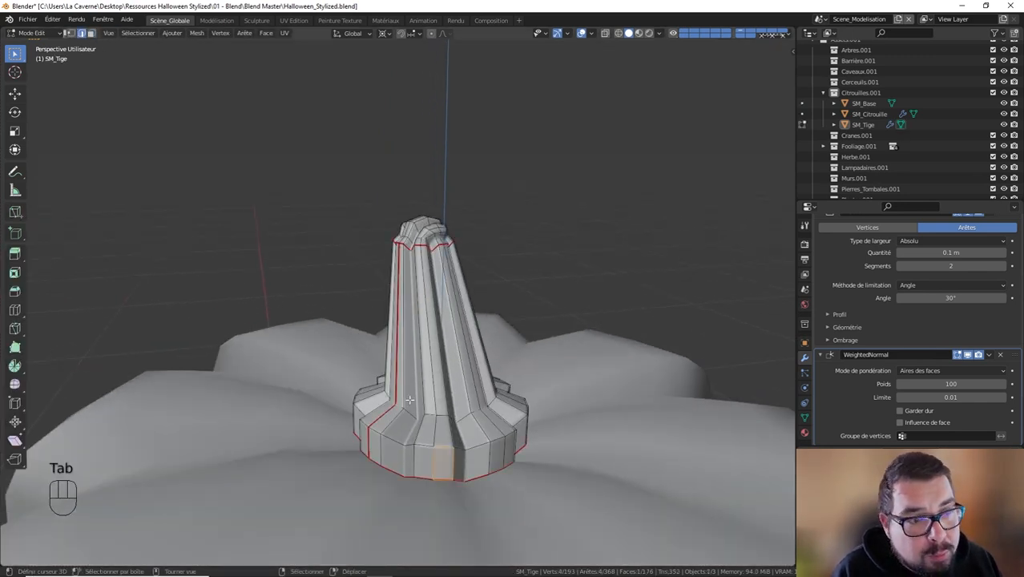
pyautogui.keyDown('alt'); pyautogui.keyDown('shift'); pyautogui.click(443, 448); pyautogui.keyUp('shift'); pyautogui.keyUp('alt')
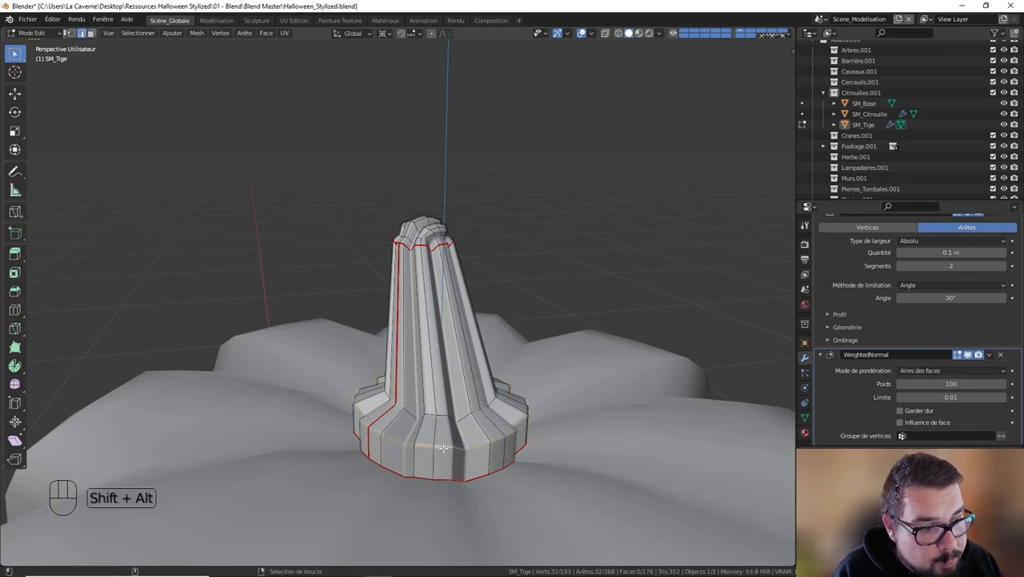
pyautogui.hotkey('ctrl', 'b')
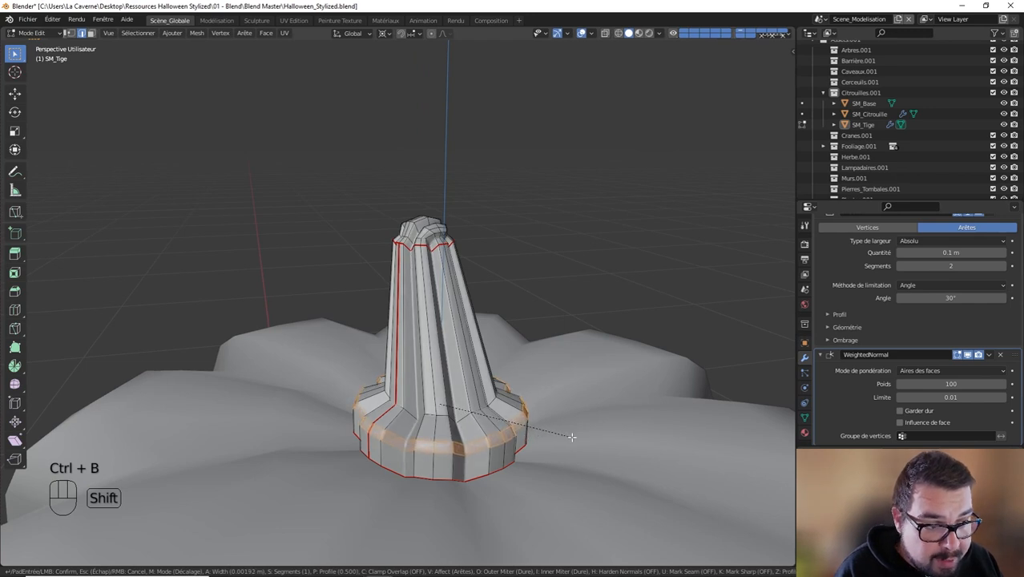
pyautogui.keyDown('shift'); pyautogui.scroll(1, 593, 437); pyautogui.keyUp('shift')
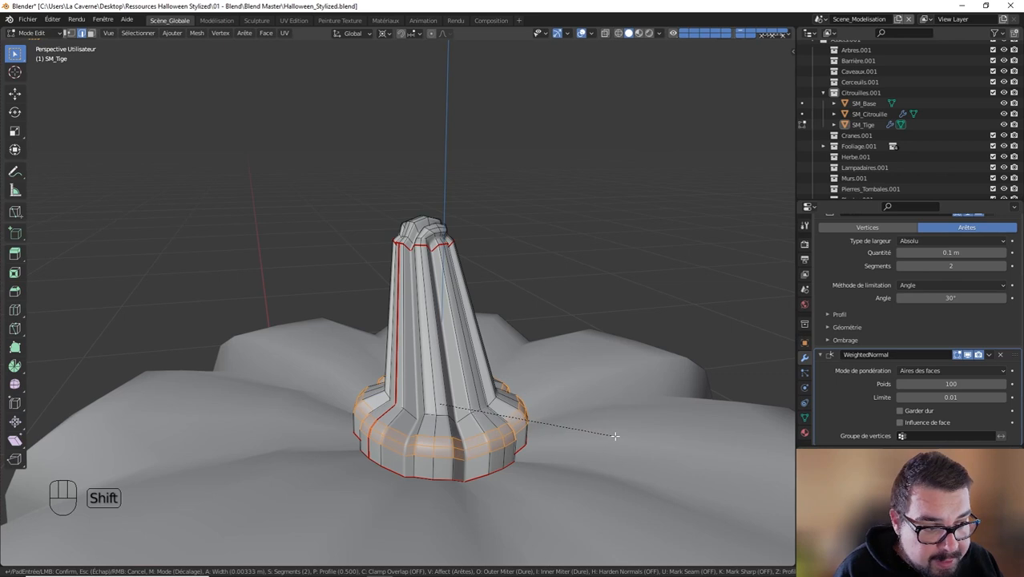
pyautogui.click(658, 437)
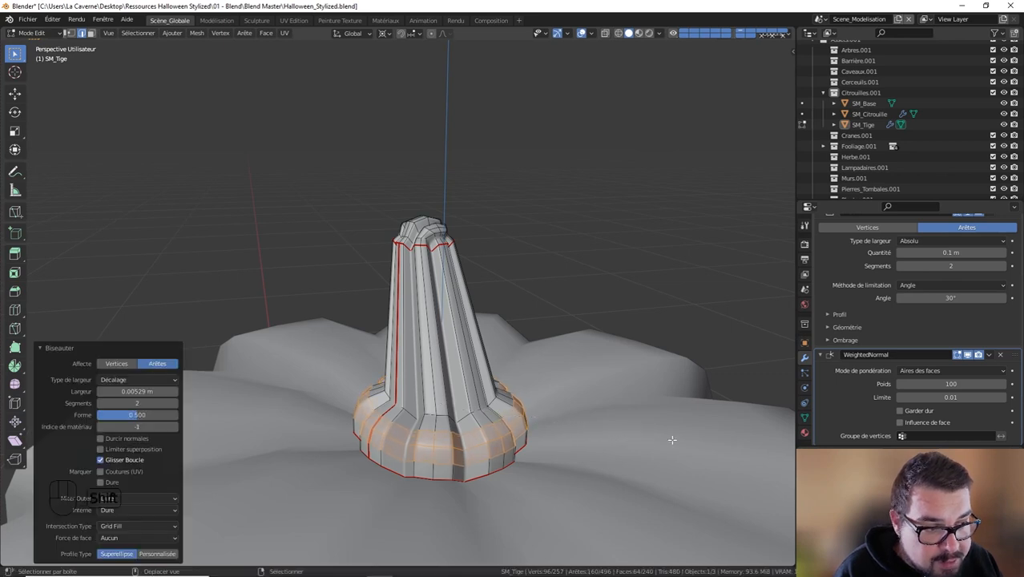
pyautogui.press('Tab')
pyautogui.moveTo(641, 435); pyautogui.dragTo(577, 418, button='middle')
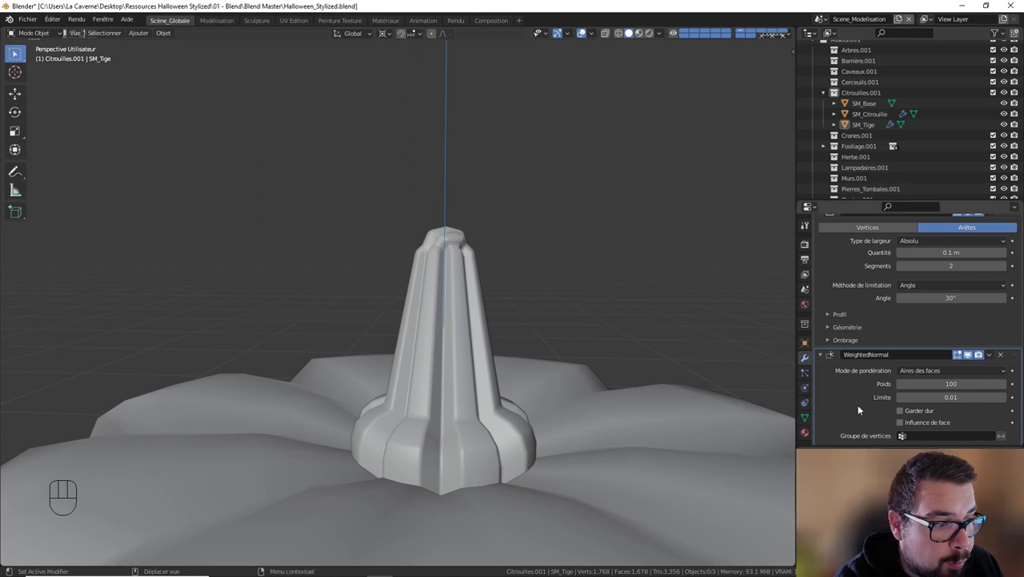
# - Try applying the stem's Bevel modifier to inspect the resulting mesh, and undo the application
pyautogui.scroll(3, 884, 382)
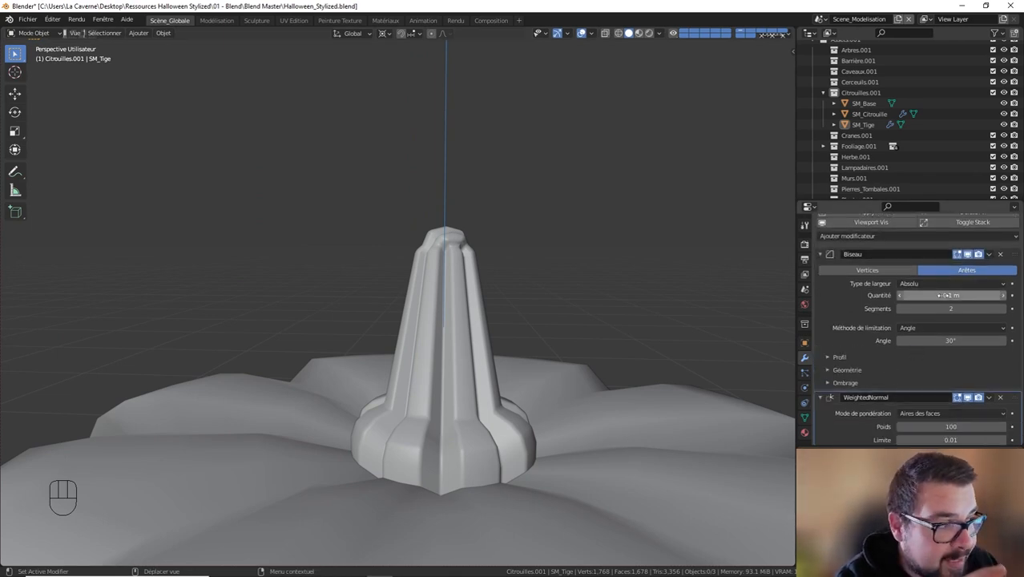
pyautogui.click(990, 254)
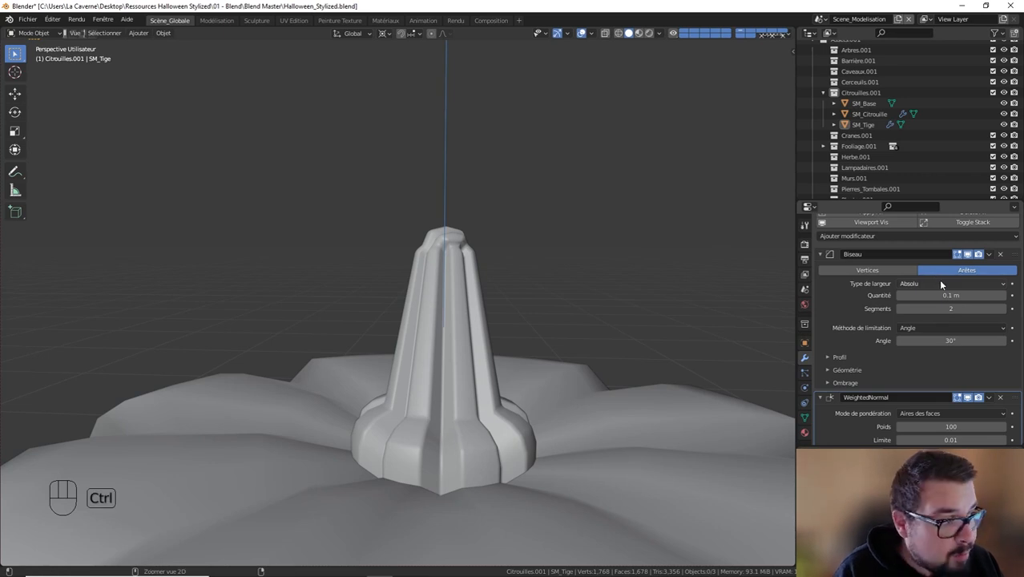
pyautogui.hotkey('ctrl', 'a')
pyautogui.press('Tab')
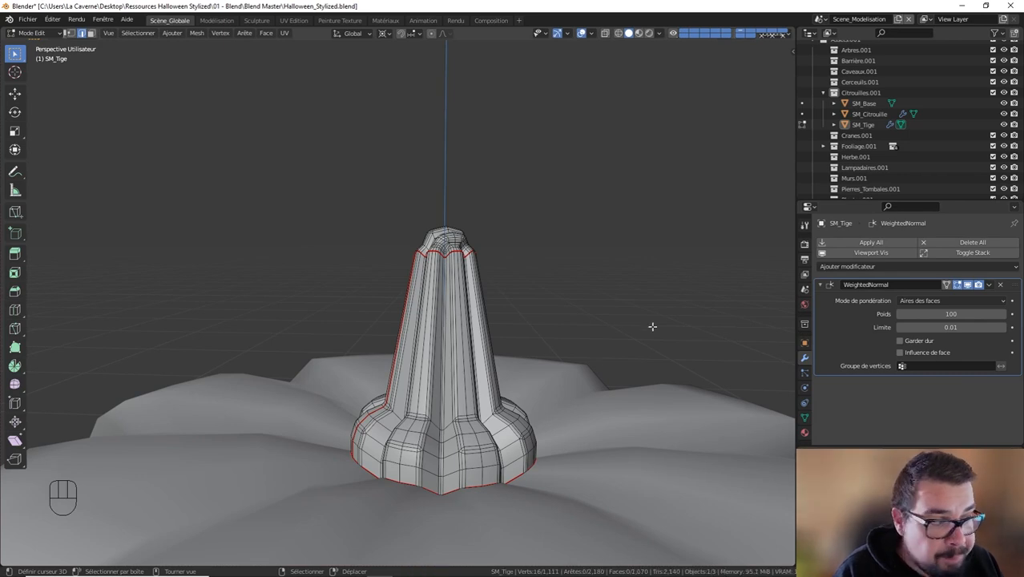
pyautogui.press('Tab')
pyautogui.hotkey('ctrl', 'z')
pyautogui.hotkey('ctrl', 'z')
pyautogui.hotkey('ctrl', 'z')
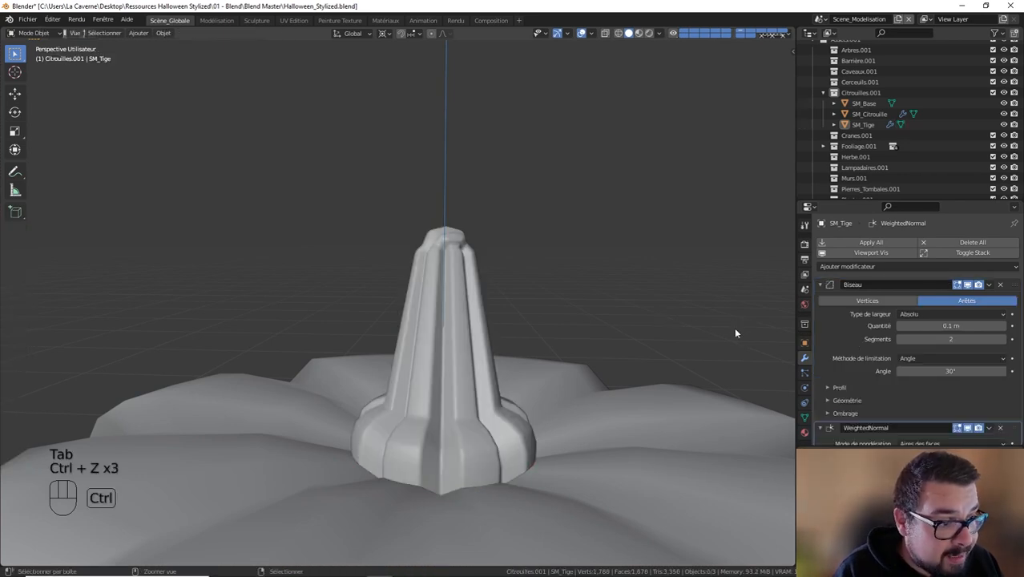
# - Deselect all of the stem's mesh elements and collapse its Bevel and Weighted Normal modifiers
pyautogui.press('Tab')
pyautogui.press('a')
pyautogui.press('a')
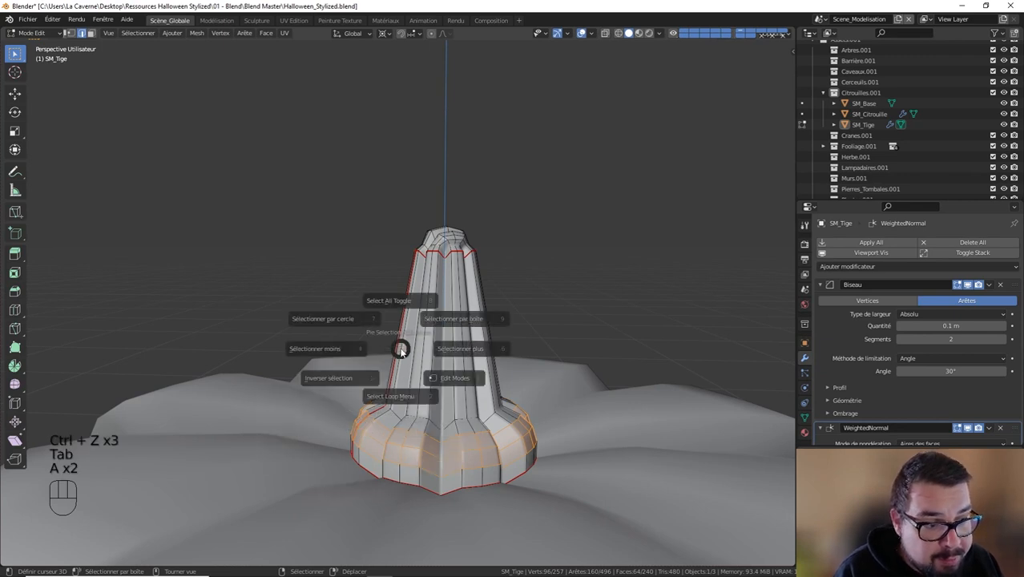
pyautogui.click(399, 297)
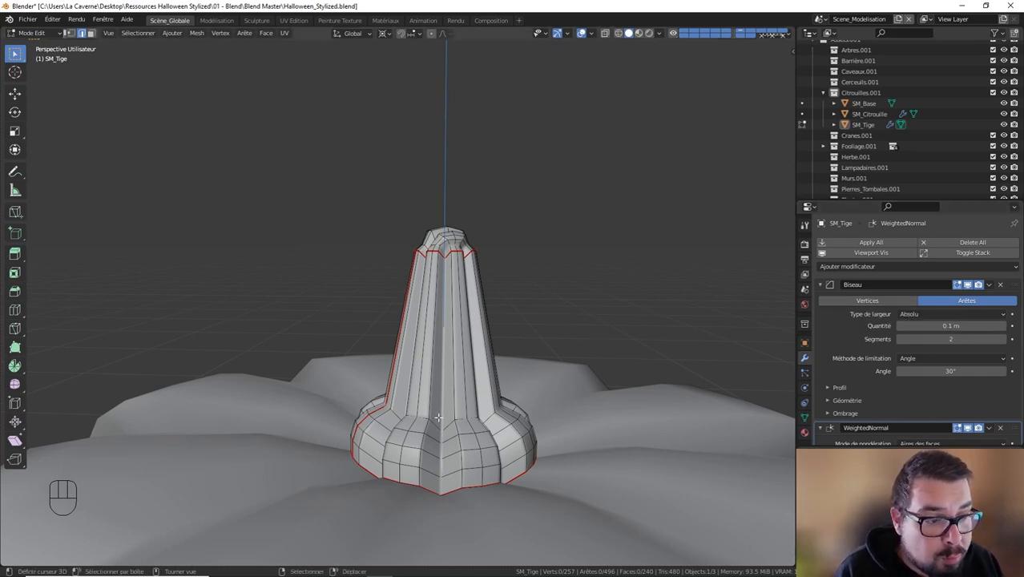
pyautogui.press('Tab')
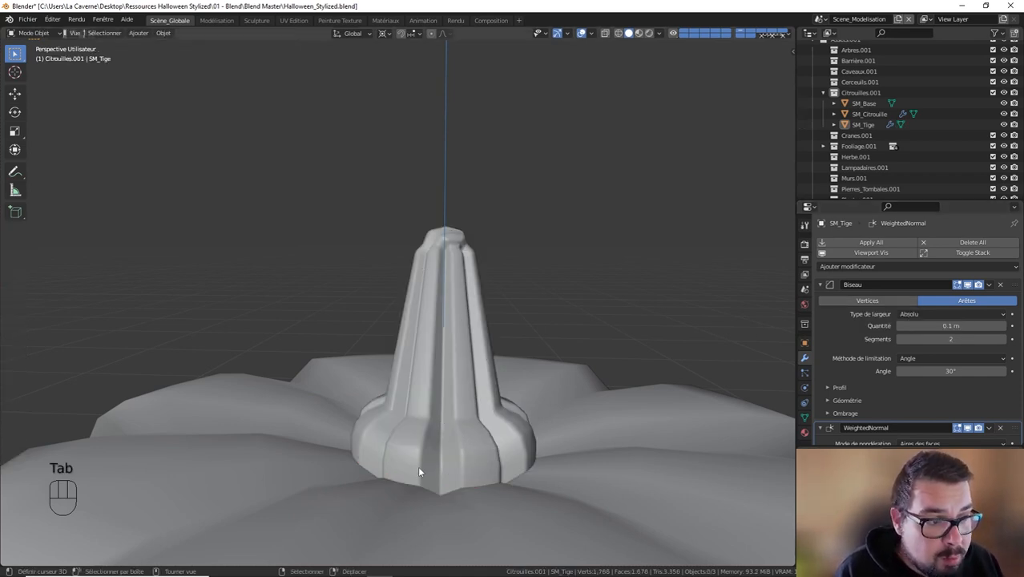
pyautogui.scroll(-3, 867, 352)
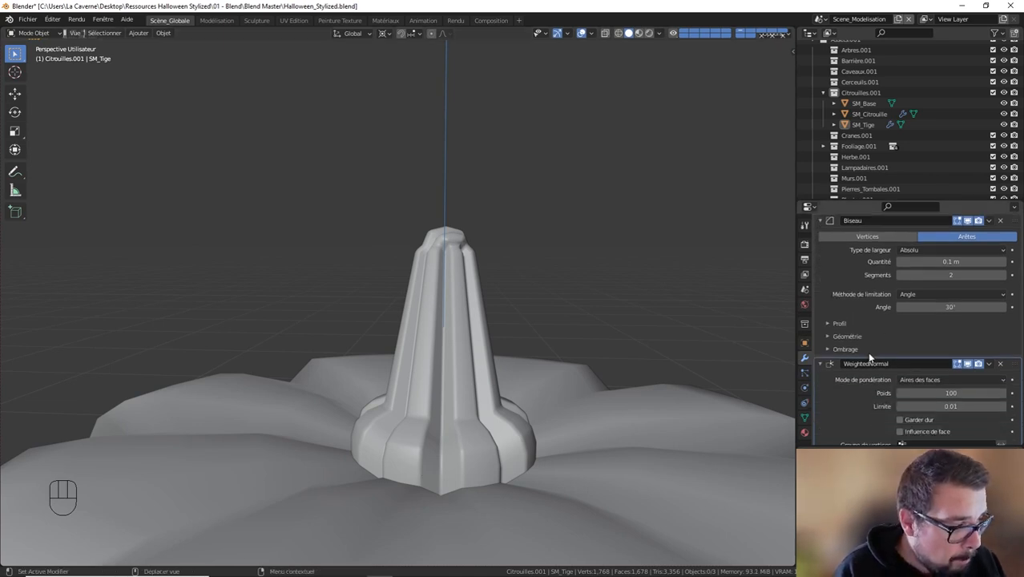
pyautogui.click(820, 220)
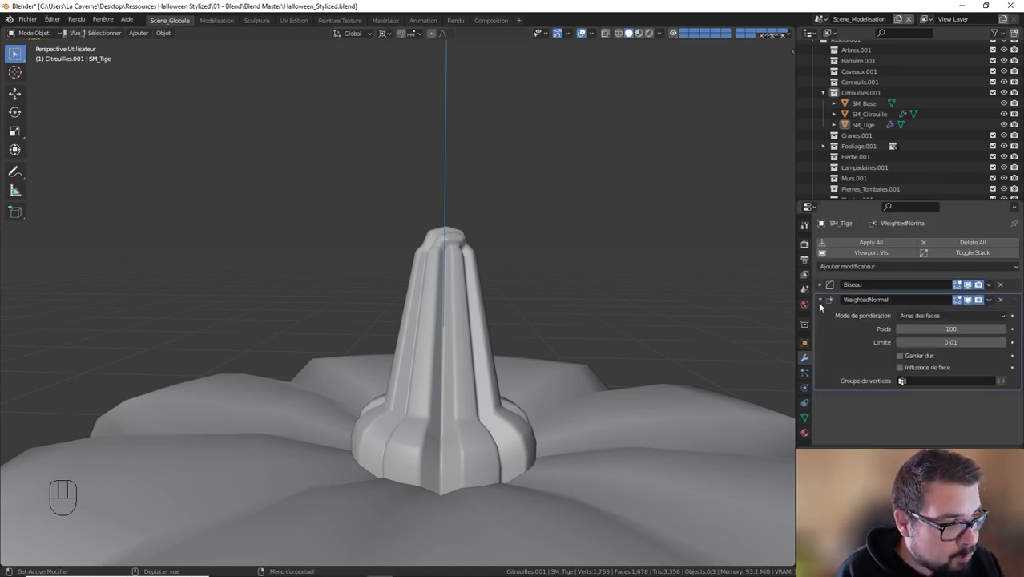
pyautogui.click(820, 299)
# - Select the base piece SM_Base under the pumpkin and add a Bevel modifier to it
pyautogui.keyDown('shift'); pyautogui.moveTo(469, 524); pyautogui.dragTo(466, 343, button='middle'); pyautogui.keyUp('shift')
pyautogui.click(464, 346)
pyautogui.scroll(6, 461, 354)
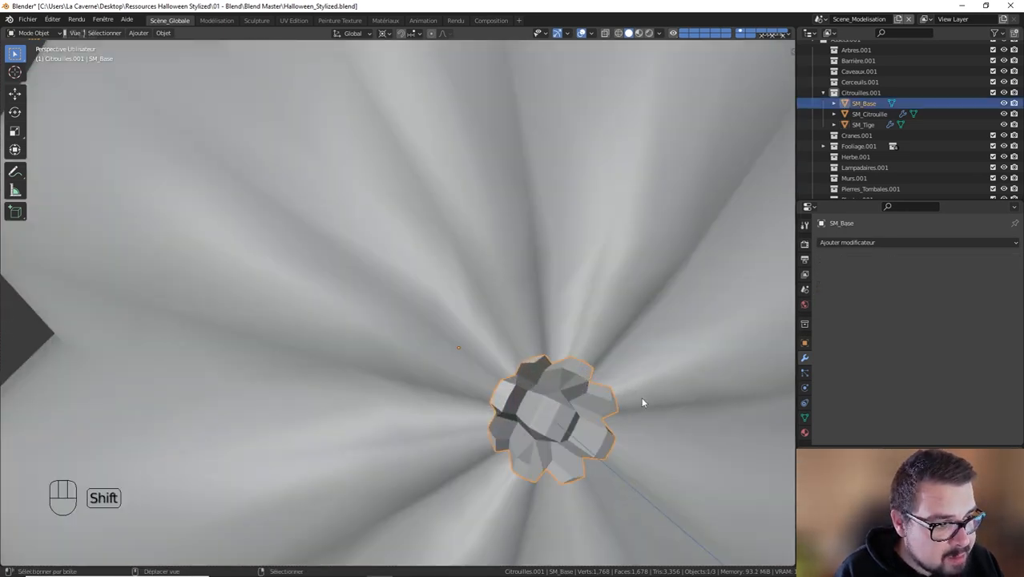
pyautogui.keyDown('shift'); pyautogui.moveTo(642, 400); pyautogui.dragTo(475, 265, button='middle'); pyautogui.keyUp('shift')
pyautogui.click(848, 242)
pyautogui.click(754, 283)
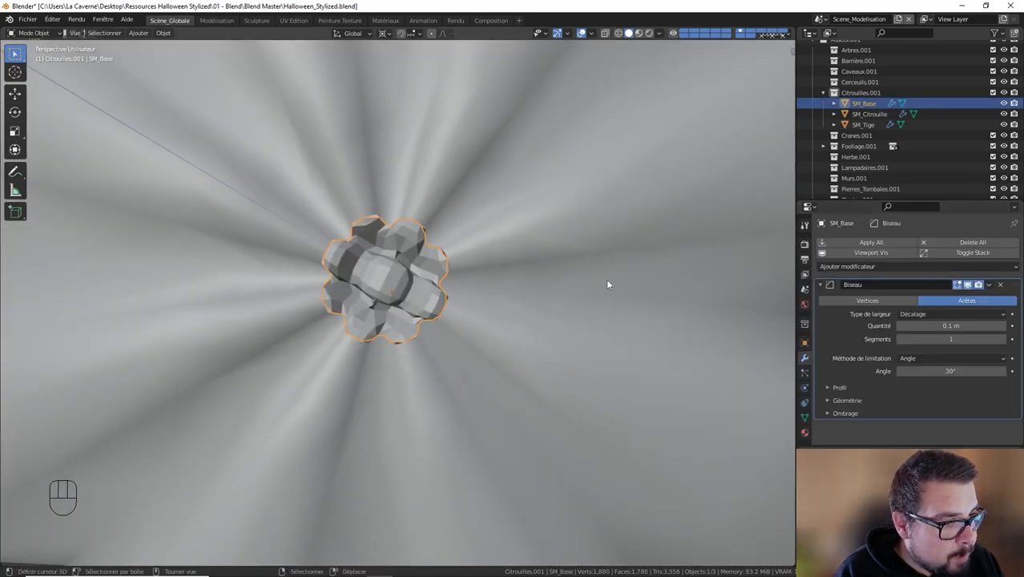
pyautogui.press('q')
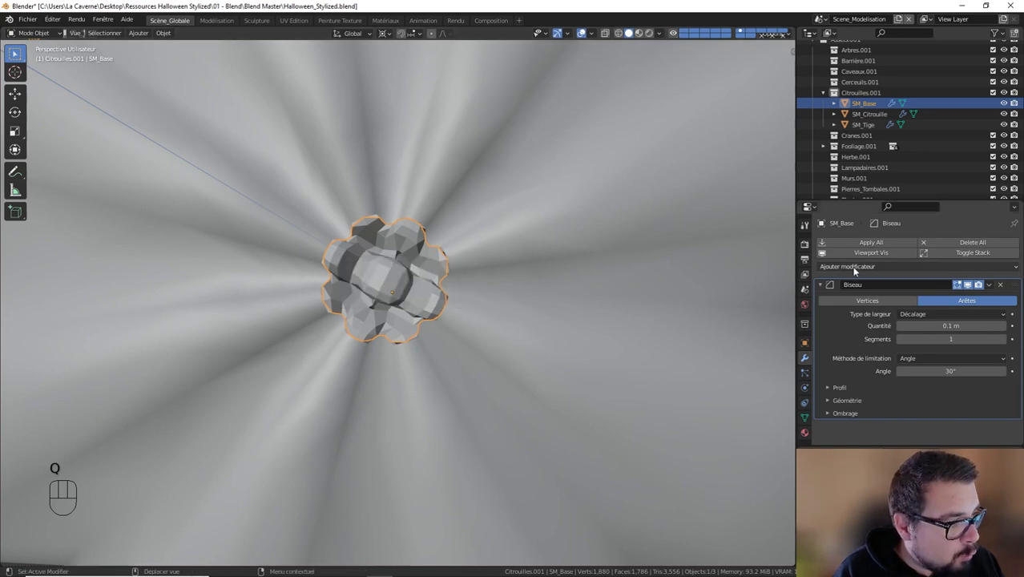
# - Add a Weighted Normal modifier to SM_Base and set its weight to 100
pyautogui.click(843, 267)
pyautogui.click(672, 343)
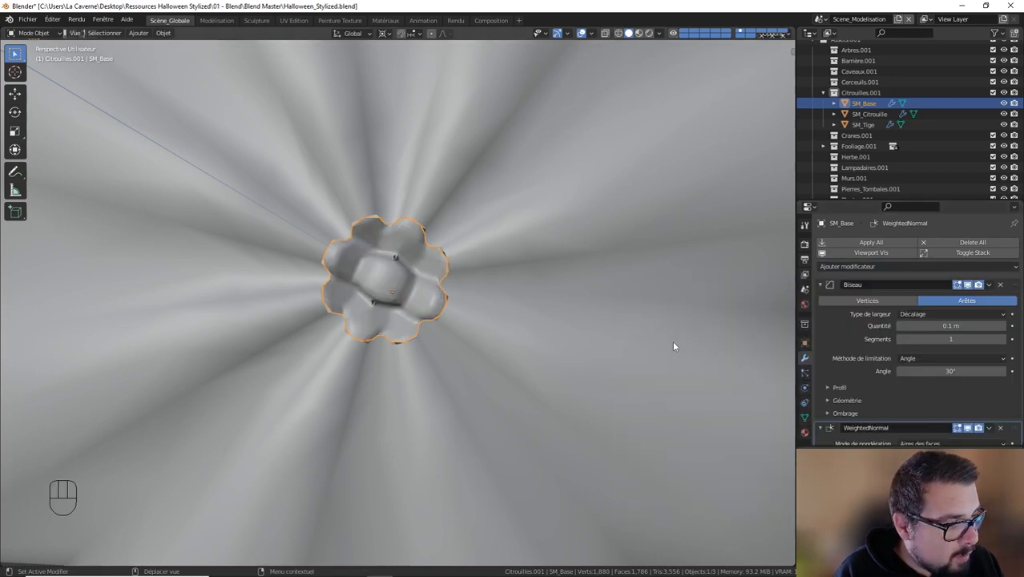
pyautogui.scroll(-3, 966, 431)
pyautogui.moveTo(961, 393); pyautogui.dragTo(967, 390)
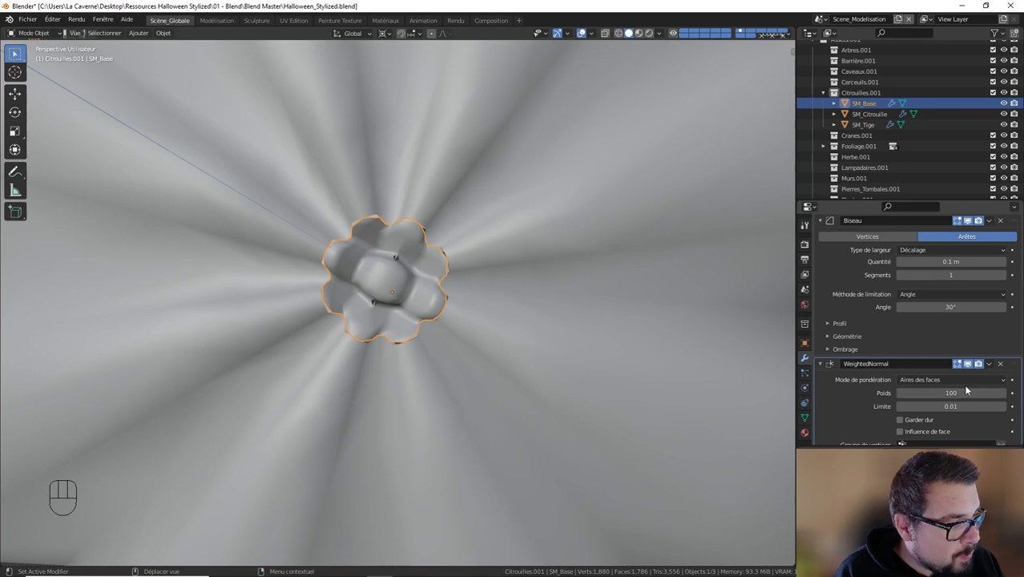
# - Set the base's Bevel to width type Absolu, amount 0.002 m and 2 segments, and deselect everything
pyautogui.click(926, 250)
pyautogui.click(918, 250)
pyautogui.click(914, 308)
pyautogui.click(945, 261)
pyautogui.write('0.0')
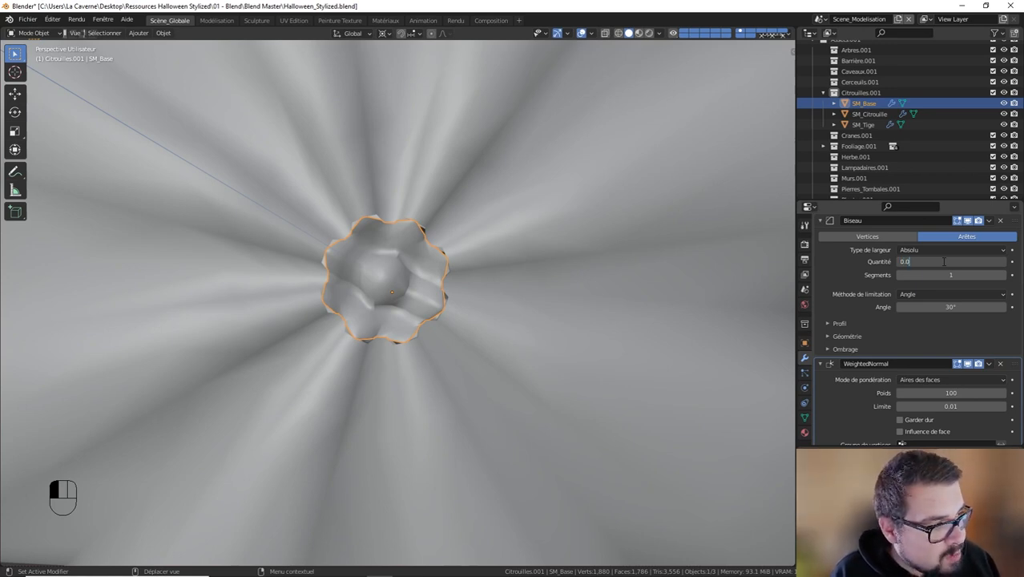
pyautogui.write('02')
pyautogui.press('Return')
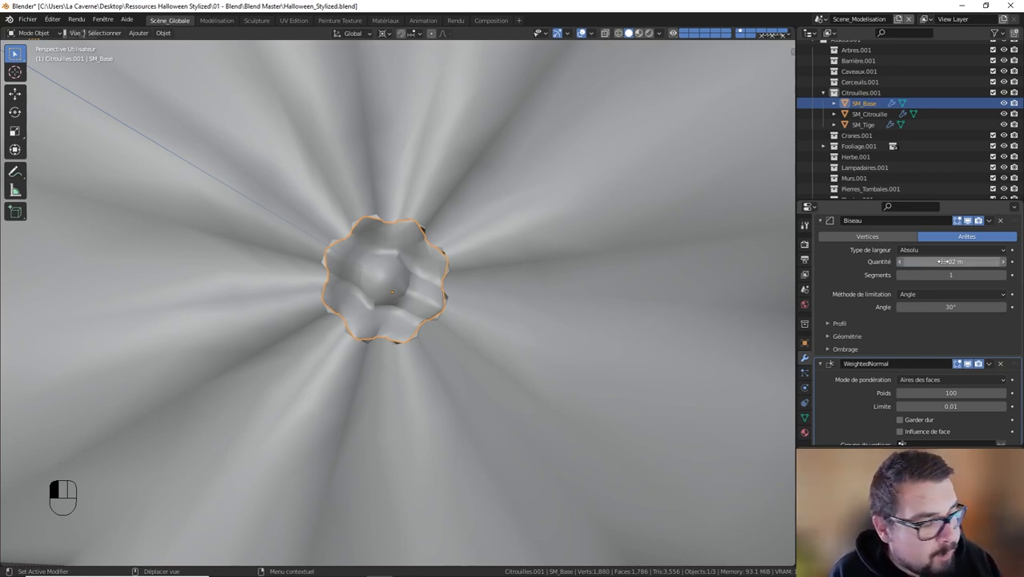
pyautogui.click(1003, 275)
pyautogui.moveTo(571, 294); pyautogui.dragTo(472, 270, button='middle')
pyautogui.press('a')
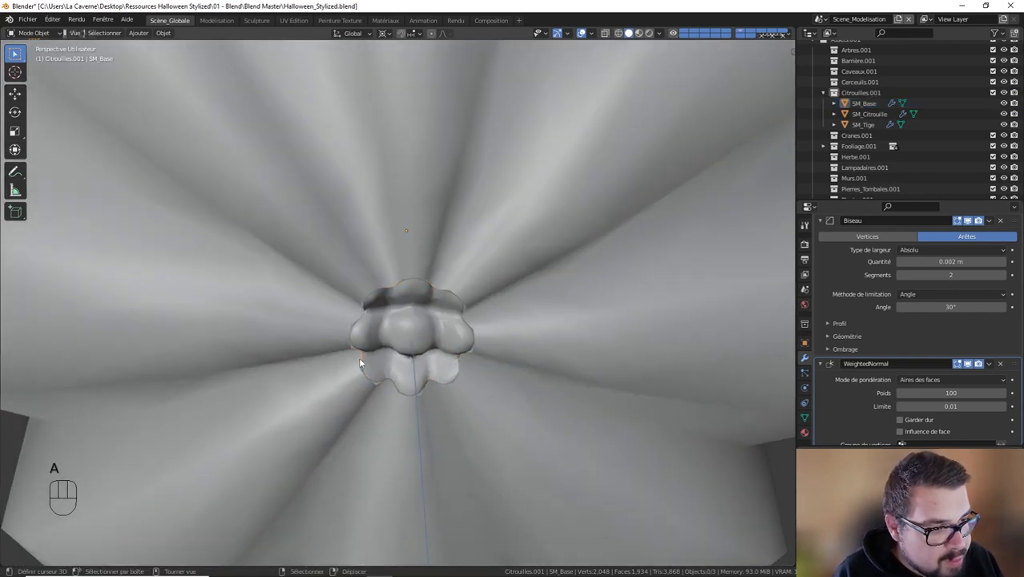
# - Select the open border edge loop of the pumpkin body SM_Citrouille surrounding the base piece
pyautogui.scroll(2, 441, 385)
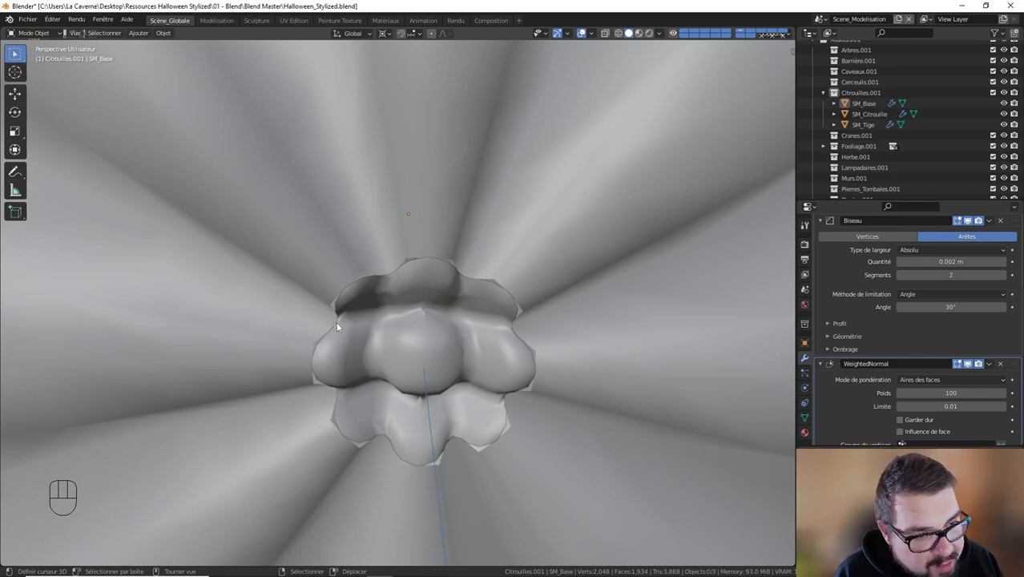
pyautogui.moveTo(337, 326); pyautogui.dragTo(344, 323, button='middle')
pyautogui.click(348, 301)
pyautogui.press('Tab')
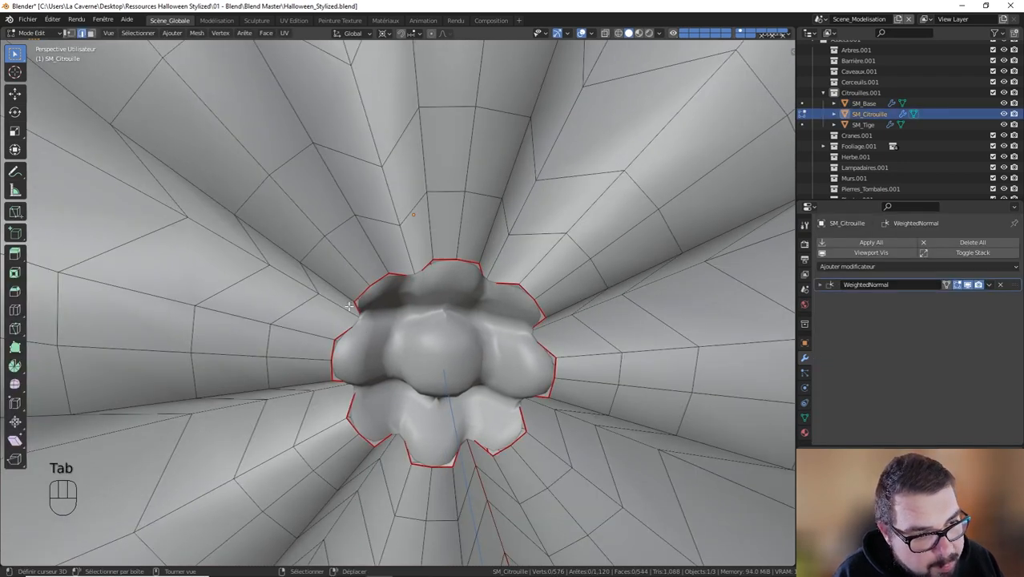
pyautogui.keyDown('alt'); pyautogui.keyDown('shift'); pyautogui.click(352, 323); pyautogui.keyUp('shift'); pyautogui.keyUp('alt')
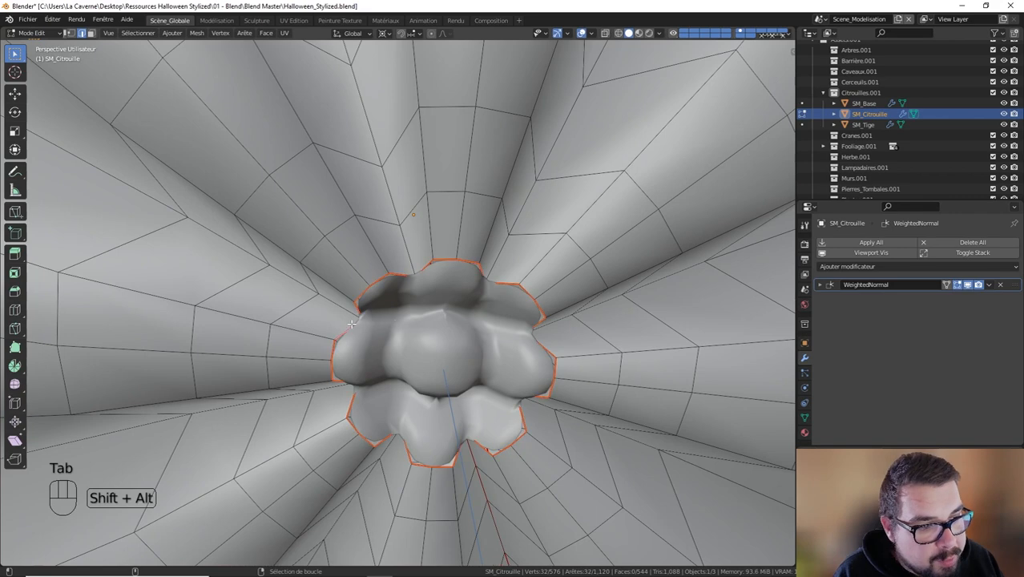
pyautogui.press('s')
pyautogui.hotkey('shift', 'z')
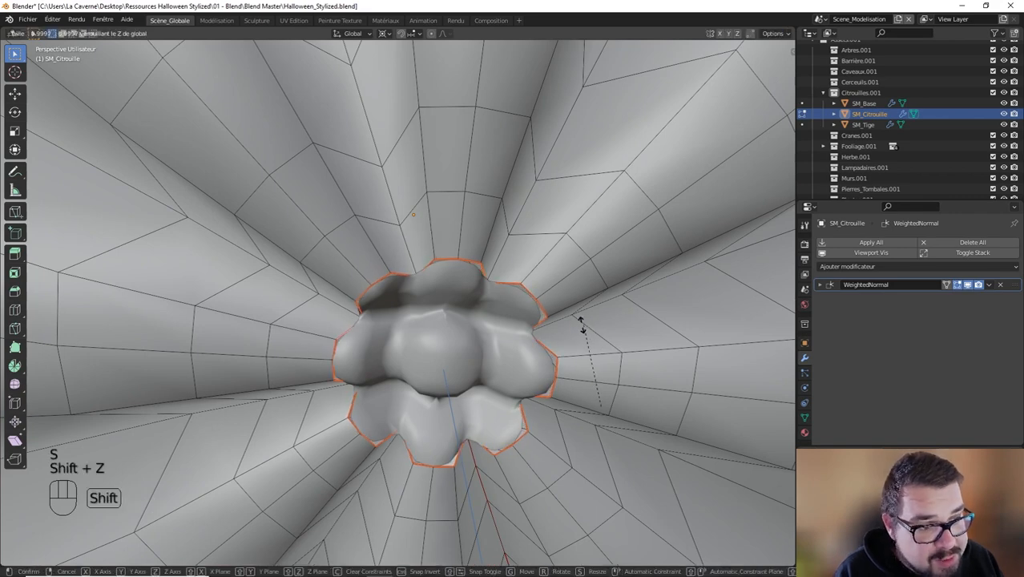
pyautogui.rightClick(567, 326)
pyautogui.press('s')
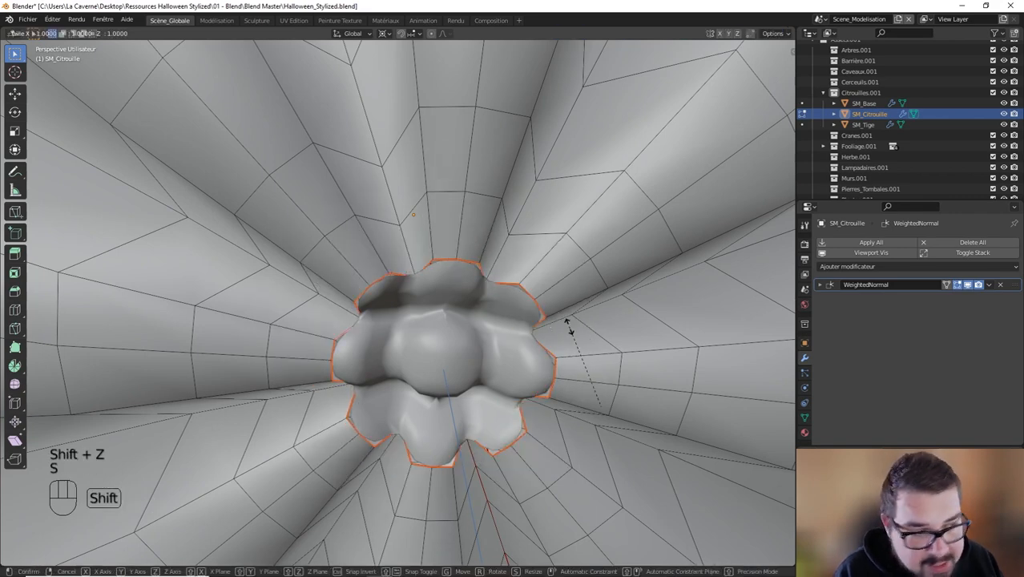
pyautogui.hotkey('shift', 'z')
pyautogui.rightClick(547, 328)
pyautogui.scroll(-8, 548, 328)
pyautogui.moveTo(548, 331); pyautogui.dragTo(539, 353, button='middle')
pyautogui.press('s')
pyautogui.hotkey('shift', 'z')
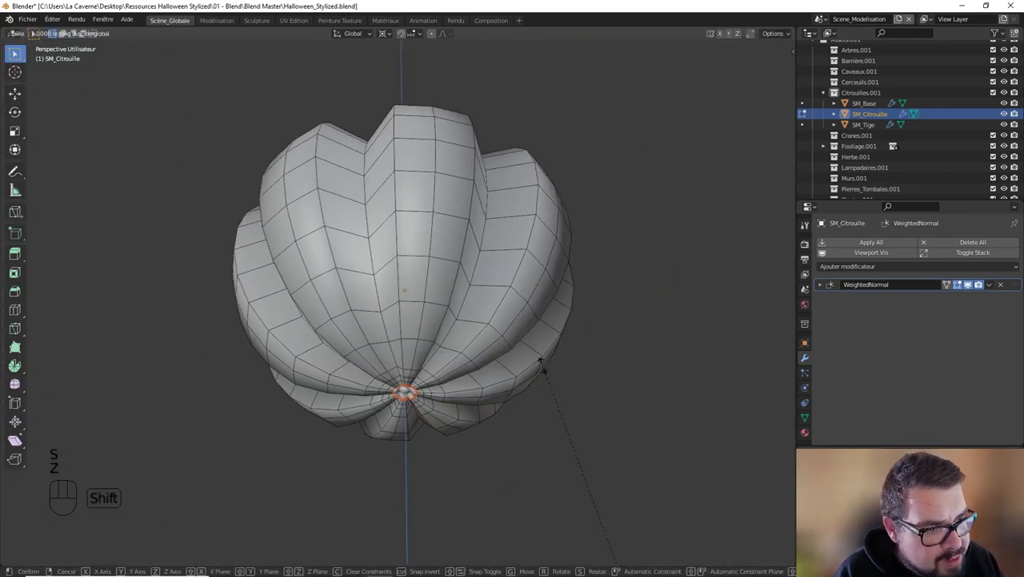
pyautogui.click(542, 365)
# - Set the transform pivot point to Barycentre and scale the border loop to about 0.928 in X and Y only
pyautogui.click(385, 33)
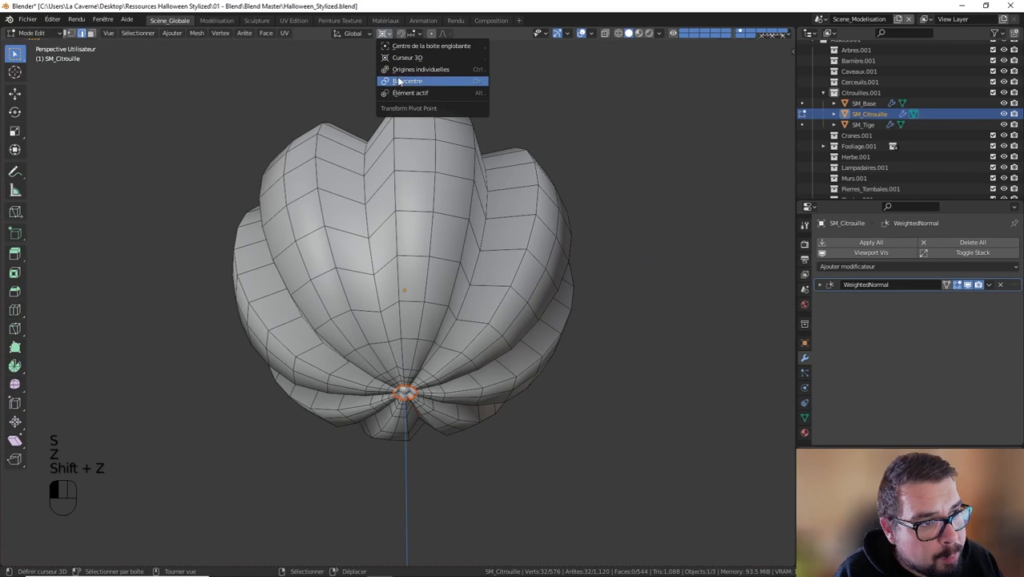
pyautogui.click(407, 81)
pyautogui.scroll(8, 517, 304)
pyautogui.press('s')
pyautogui.hotkey('shift', 'z')
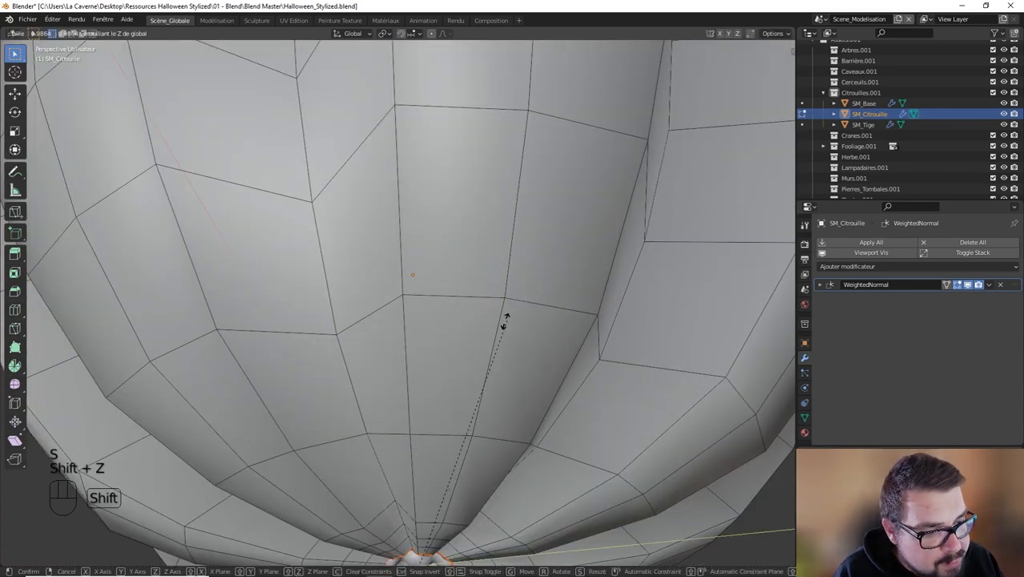
pyautogui.click(473, 344)
# - Scale the pumpkin body's bottom border loop along Z to about 0.995
pyautogui.scroll(-4, 485, 408)
pyautogui.moveTo(487, 369); pyautogui.dragTo(496, 264, button='middle')
pyautogui.scroll(4, 504, 262)
pyautogui.scroll(3, 497, 265)
pyautogui.press('s')
pyautogui.hotkey('shift', 'z')
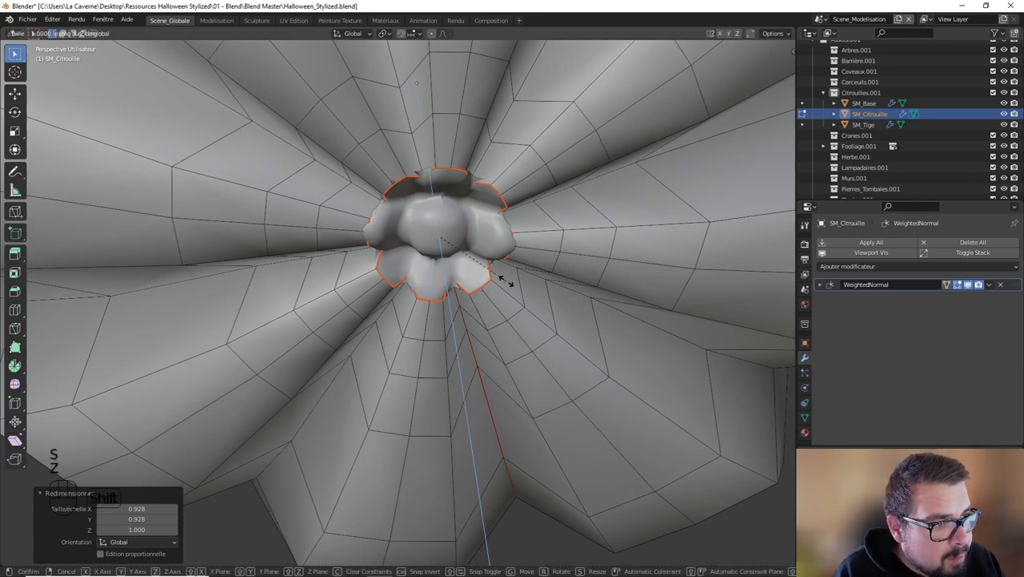
pyautogui.click(502, 283)
# - Move the border loop around the base up along Z by about 0.0008 m
pyautogui.press('g')
pyautogui.press('z')
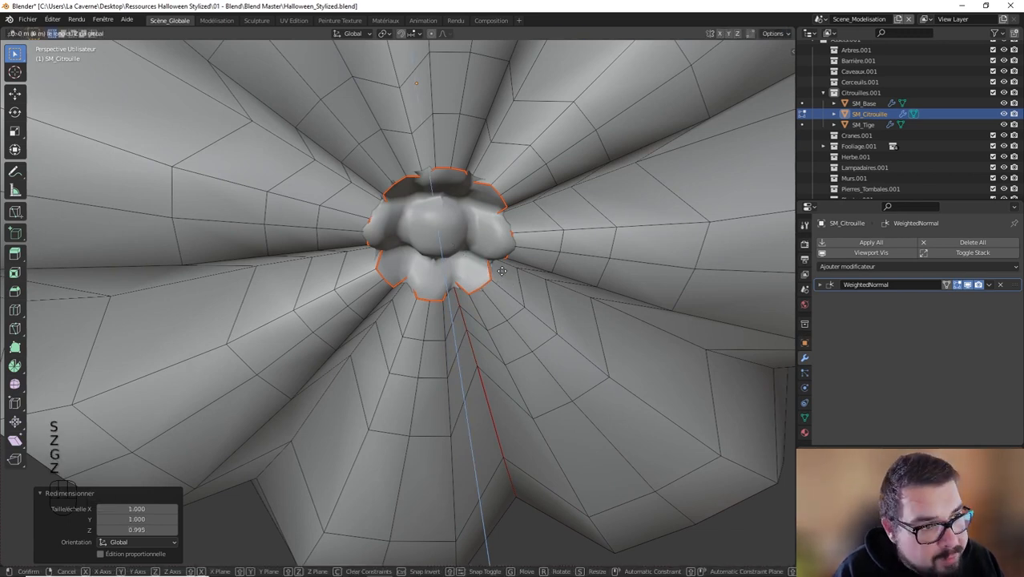
pyautogui.press('shift')
pyautogui.click(503, 269)
pyautogui.moveTo(502, 269)
pyautogui.mouseDown(button='middle')
pyautogui.moveTo(488, 274)
pyautogui.moveTo(492, 282)
pyautogui.mouseUp(button='middle')
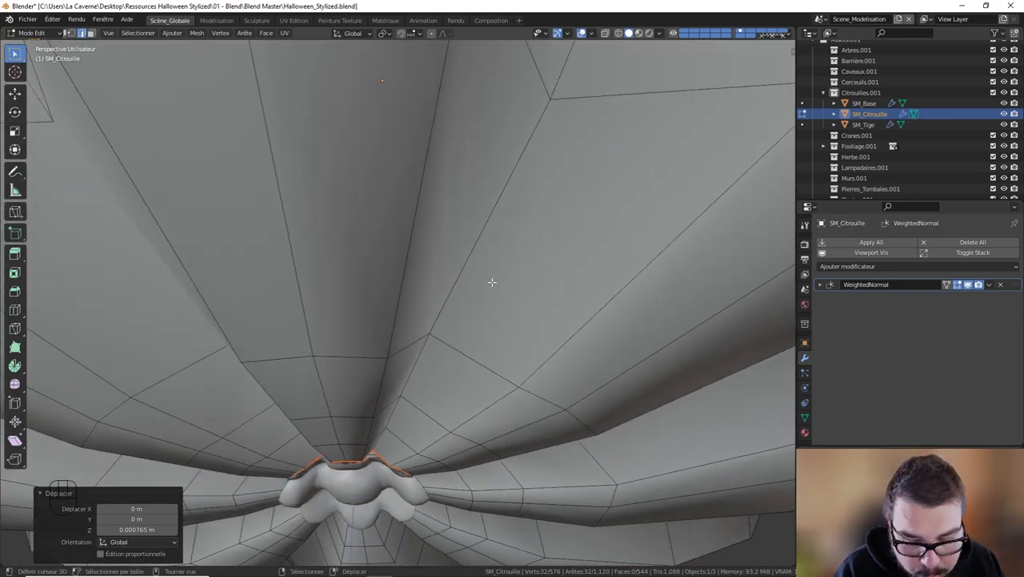
# - Lower the pumpkin body's border loop around the base along Z by about 0.0002 m
pyautogui.press('g')
pyautogui.press('z')
pyautogui.press('shift')
pyautogui.click(495, 295)
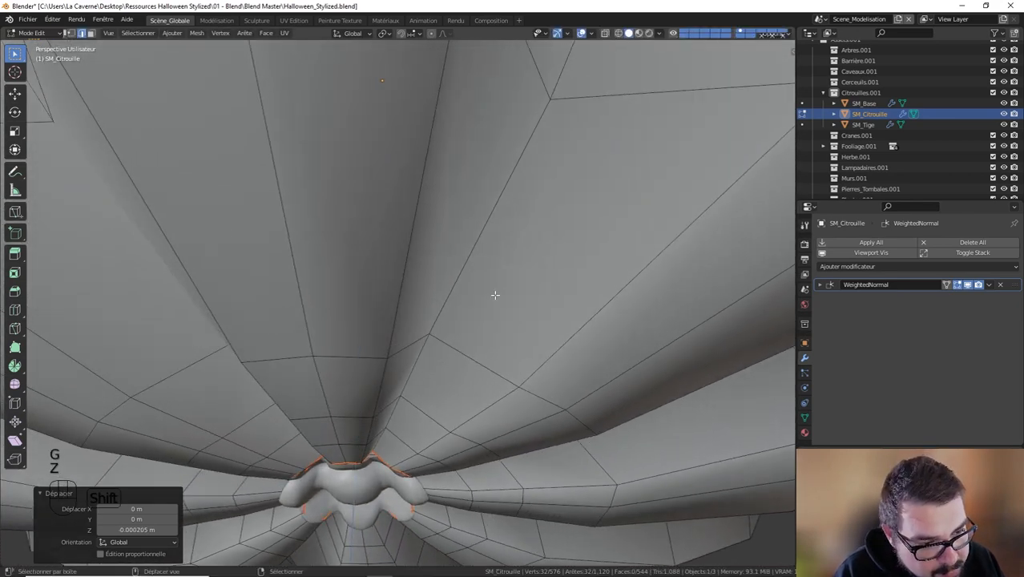
pyautogui.moveTo(494, 295); pyautogui.dragTo(502, 286, button='middle')
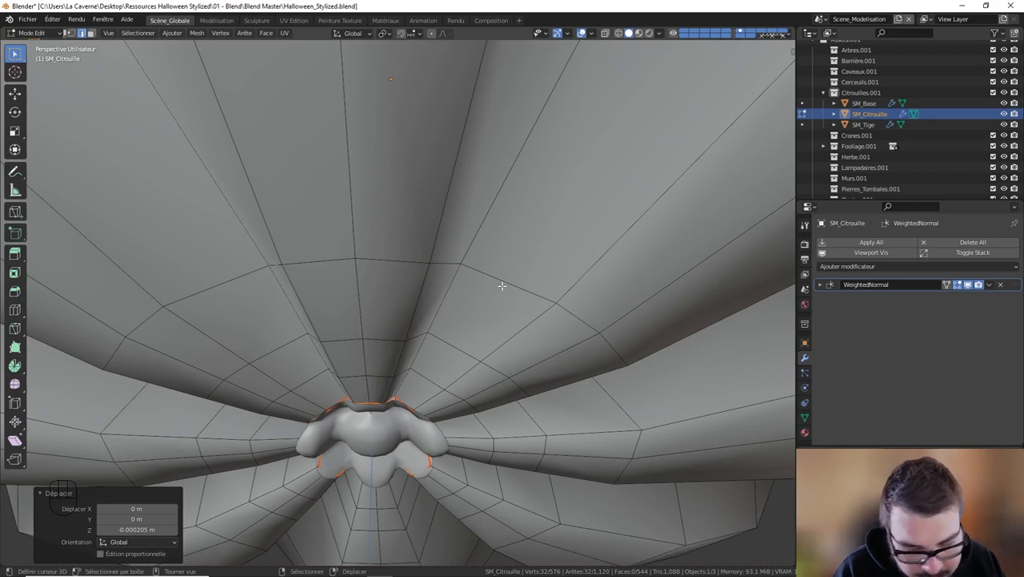
# - Make another fine adjustment of the body's border loop along Z and check the fit in Object Mode
pyautogui.press('g')
pyautogui.press('z')
pyautogui.press('shift')
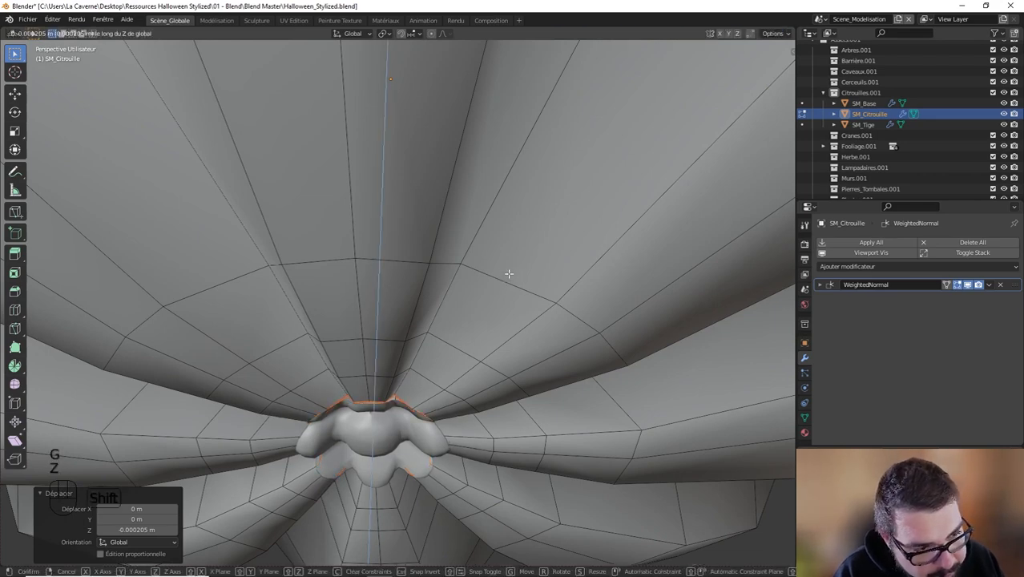
pyautogui.click(509, 274)
pyautogui.press('Tab')
pyautogui.scroll(-3, 509, 274)
pyautogui.moveTo(509, 275); pyautogui.dragTo(512, 258, button='middle')
pyautogui.press('Tab')
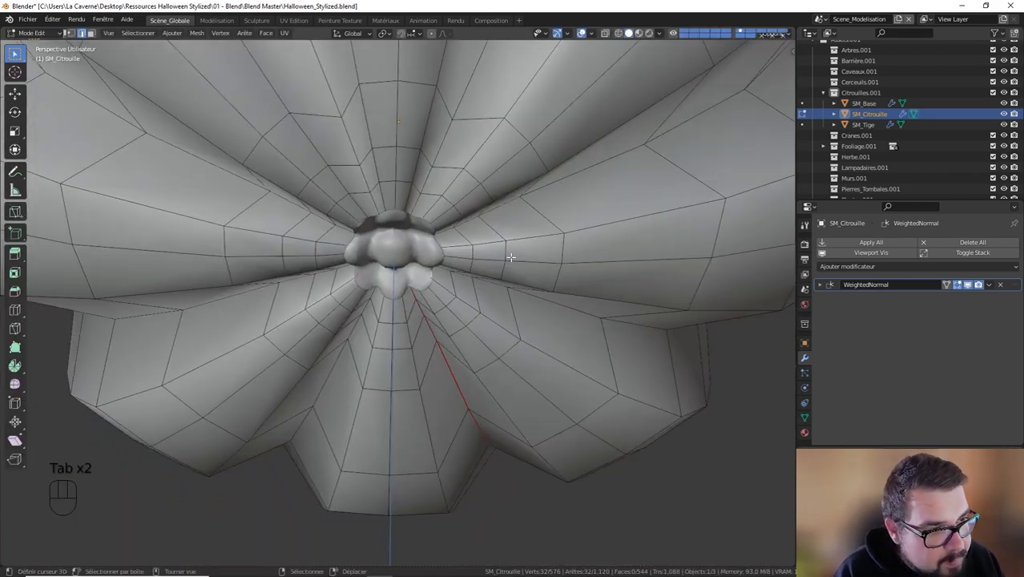
# - Scale the border loop slightly inward in X and Y only, to about 0.992
pyautogui.press('s')
pyautogui.hotkey('shift', 'z')
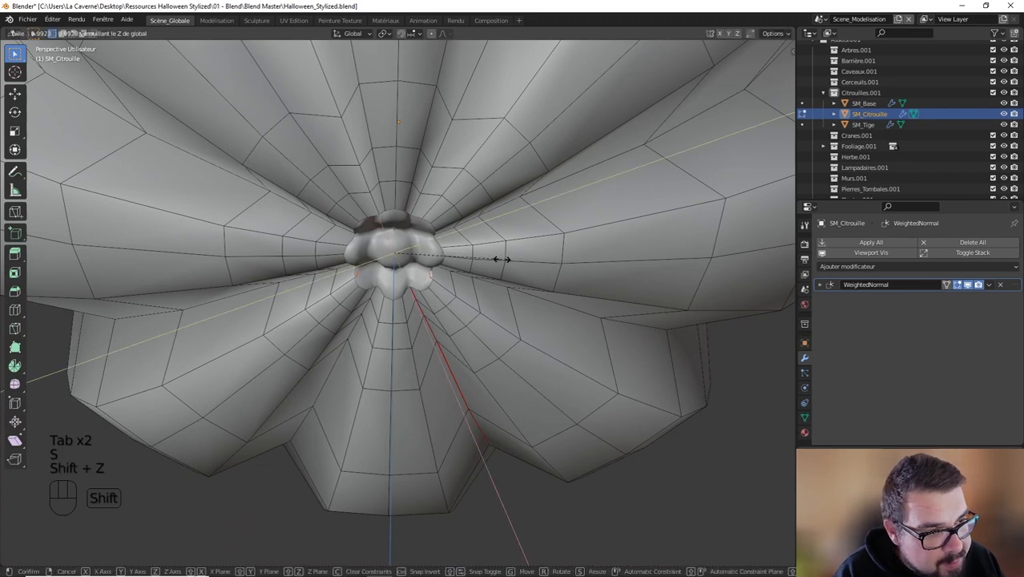
pyautogui.click(501, 259)
pyautogui.press('Tab')
pyautogui.press('Tab')
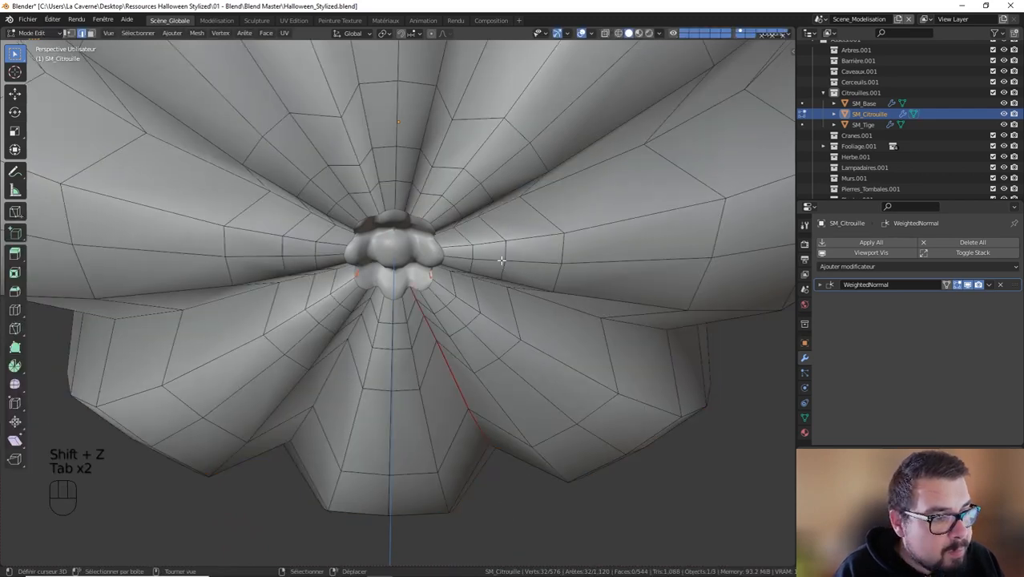
# - Nudge the border loop slightly along Z against the base and return to Object Mode
pyautogui.press('g')
pyautogui.press('z')
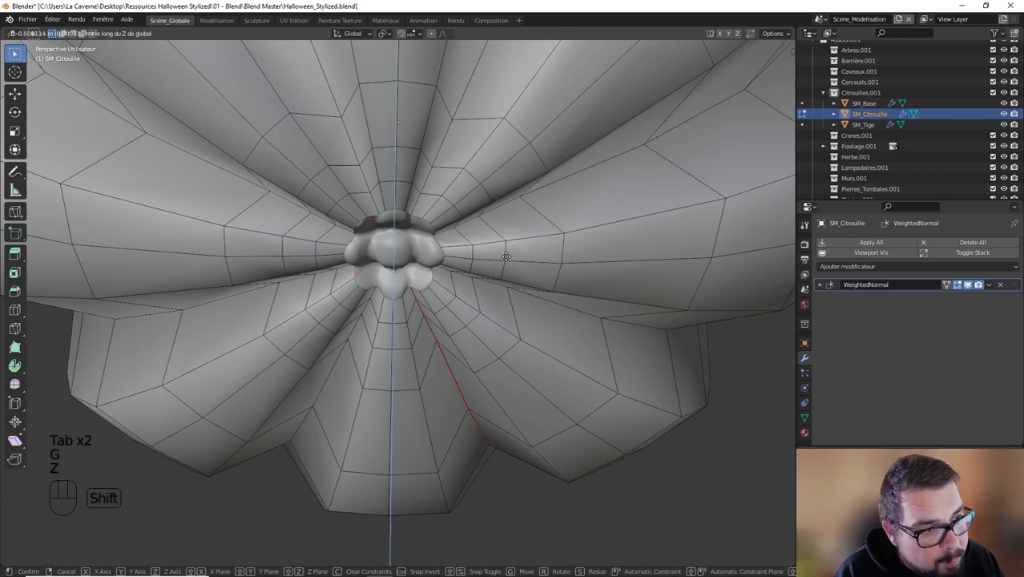
pyautogui.click(507, 252)
pyautogui.press('Tab')
pyautogui.scroll(-8, 507, 281)
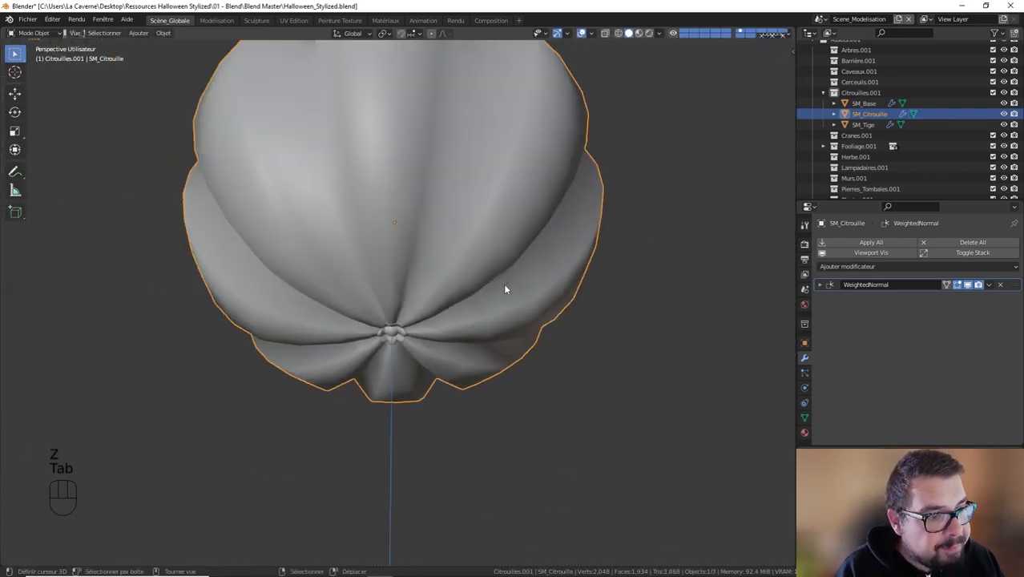
# - Apply the scale and rotation of SM_Citrouille and set its origin to geometry
pyautogui.moveTo(432, 258); pyautogui.dragTo(446, 288, button='middle')
pyautogui.press('q')
pyautogui.click(405, 297)
pyautogui.press('q')
pyautogui.press('q')
pyautogui.press('q')
pyautogui.click(381, 299)
pyautogui.moveTo(411, 325); pyautogui.dragTo(405, 260, button='middle')
# - Select the stem SM_Tige, apply its scale and rotation, and set its origin to geometry
pyautogui.click(405, 261)
pyautogui.press('q')
pyautogui.click(373, 221)
pyautogui.press('q')
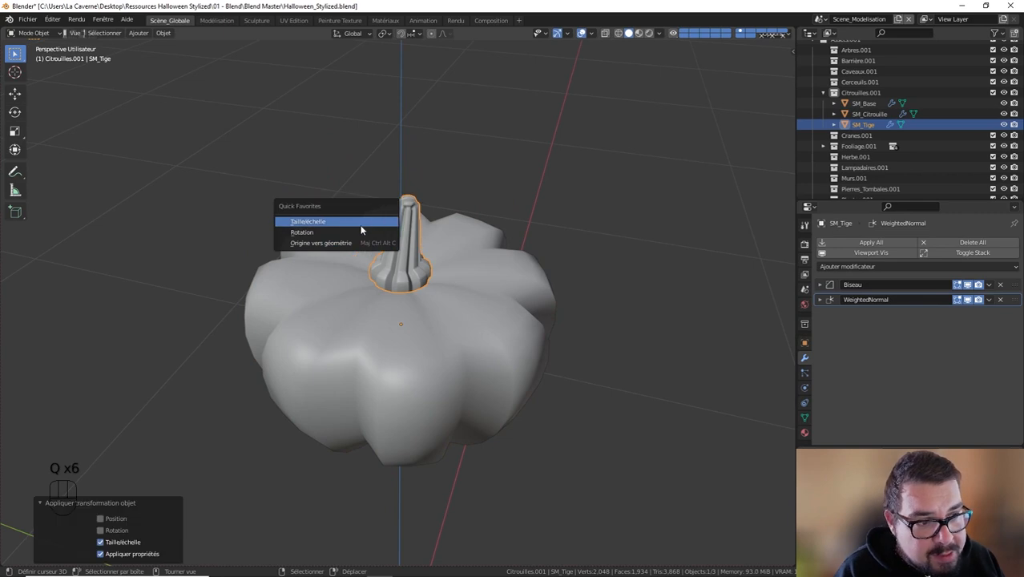
pyautogui.click(361, 226)
pyautogui.press('q')
pyautogui.click(338, 236)
pyautogui.press('q')
pyautogui.click(335, 245)
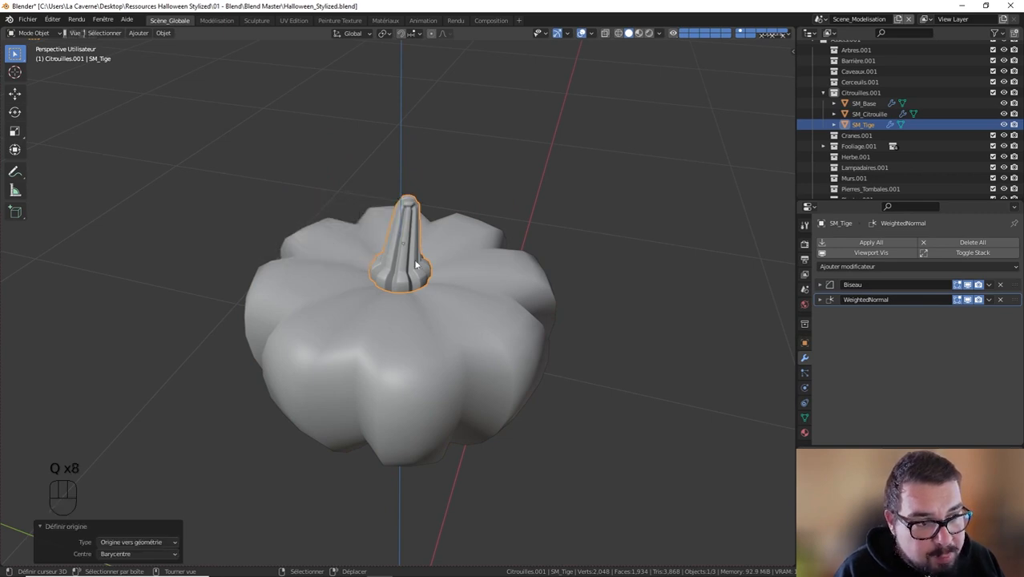
# - Select SM_Base under the pumpkin, apply its scale and rotation, and set its origin to geometry
pyautogui.moveTo(435, 316); pyautogui.dragTo(410, 192, button='middle')
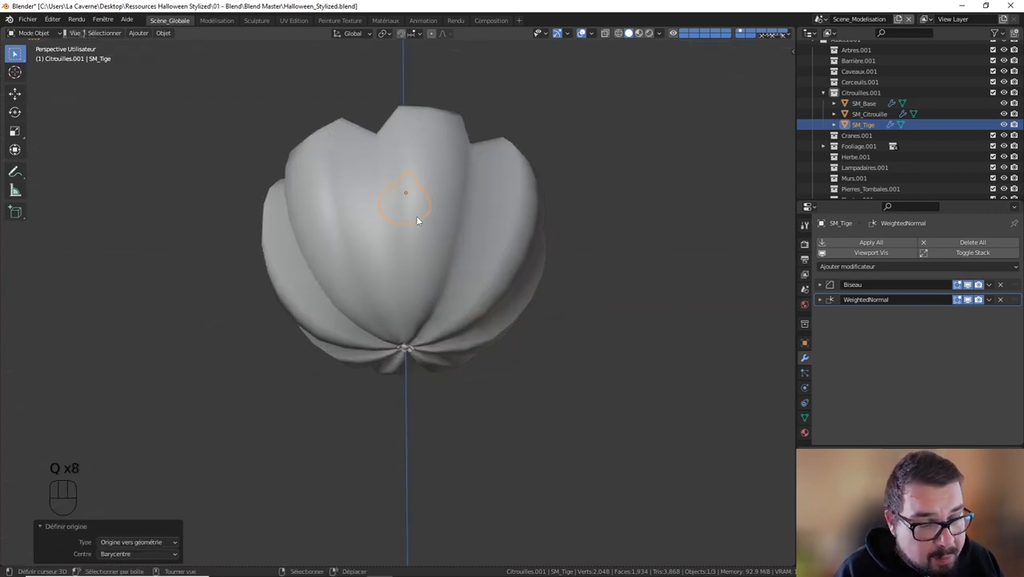
pyautogui.scroll(4, 419, 373)
pyautogui.click(413, 373)
pyautogui.press('q')
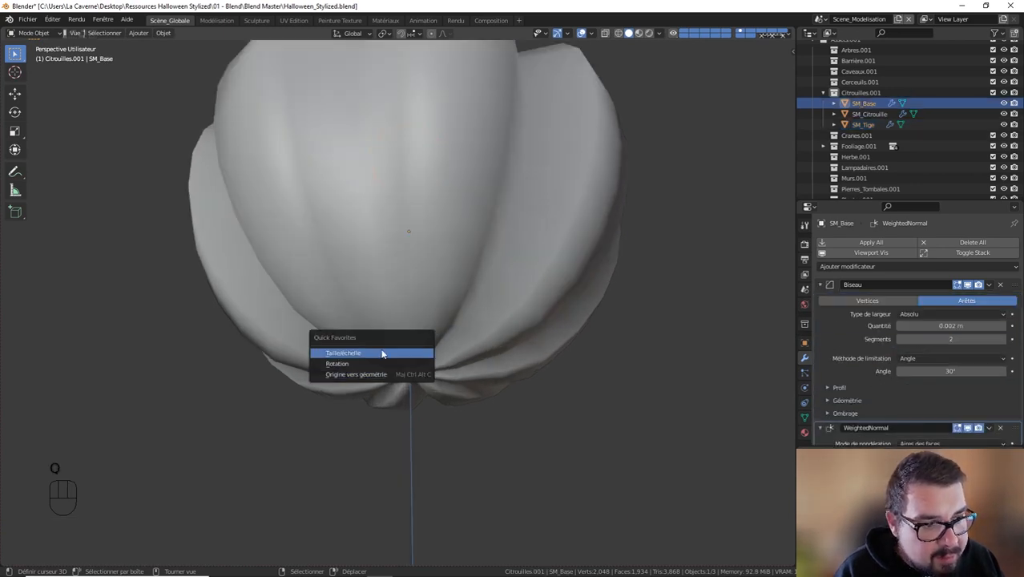
pyautogui.click(380, 355)
pyautogui.press('q')
pyautogui.press('q')
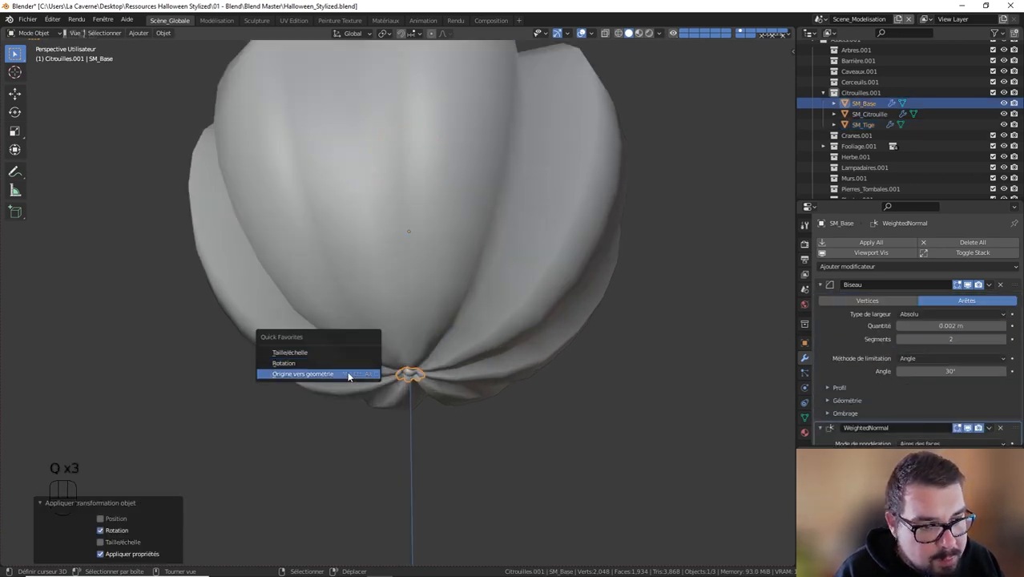
pyautogui.click(350, 377)
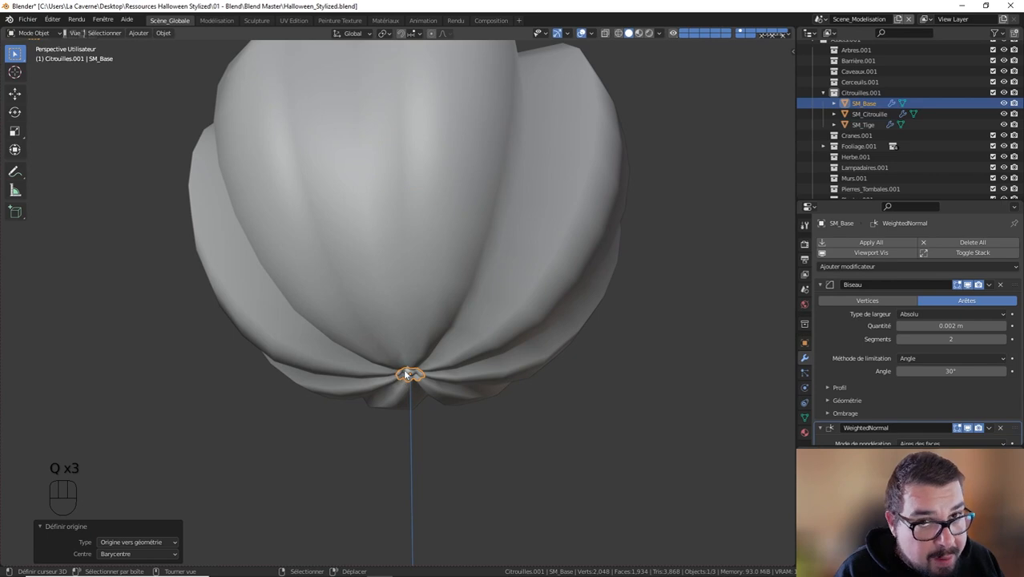
# - Select the base, body and stem together and select all their geometry in Edit Mode
pyautogui.scroll(-4, 438, 276)
pyautogui.moveTo(455, 219); pyautogui.dragTo(424, 283, button='middle')
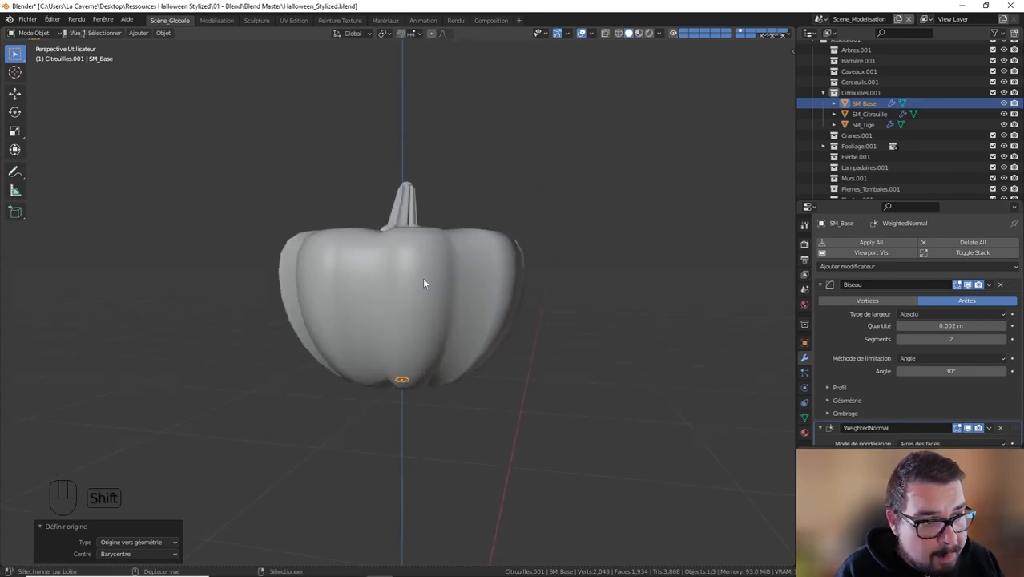
pyautogui.keyDown('shift'); pyautogui.rightClick(424, 280); pyautogui.keyUp('shift')
pyautogui.keyDown('shift'); pyautogui.rightClick(414, 208); pyautogui.keyUp('shift')
pyautogui.press('Tab')
pyautogui.press('a')
pyautogui.click(409, 139)
pyautogui.press('a')
pyautogui.click(381, 73)
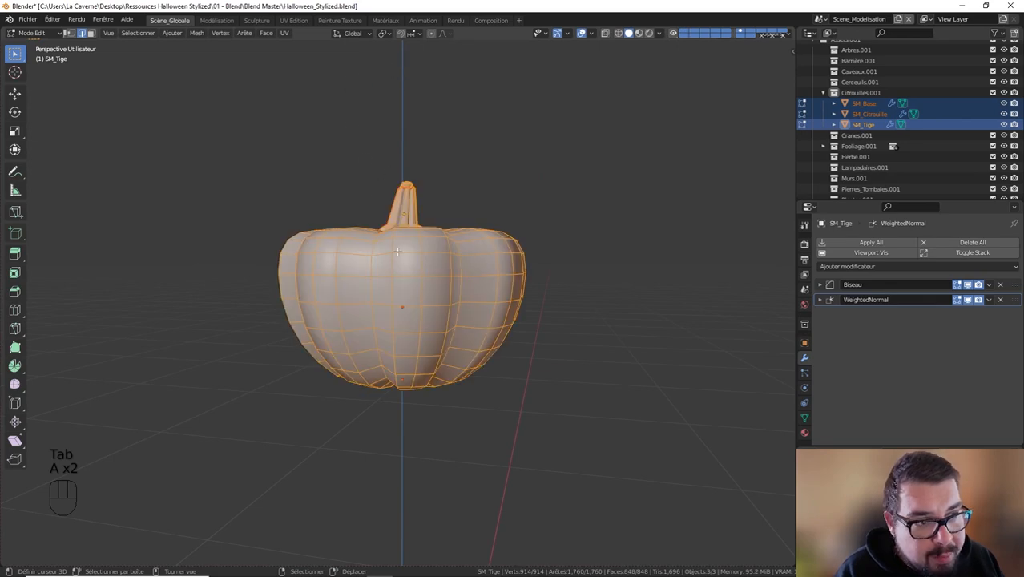
# - Unwrap the selected geometry of all three pumpkin objects in the UV Edition workspace
pyautogui.click(293, 20)
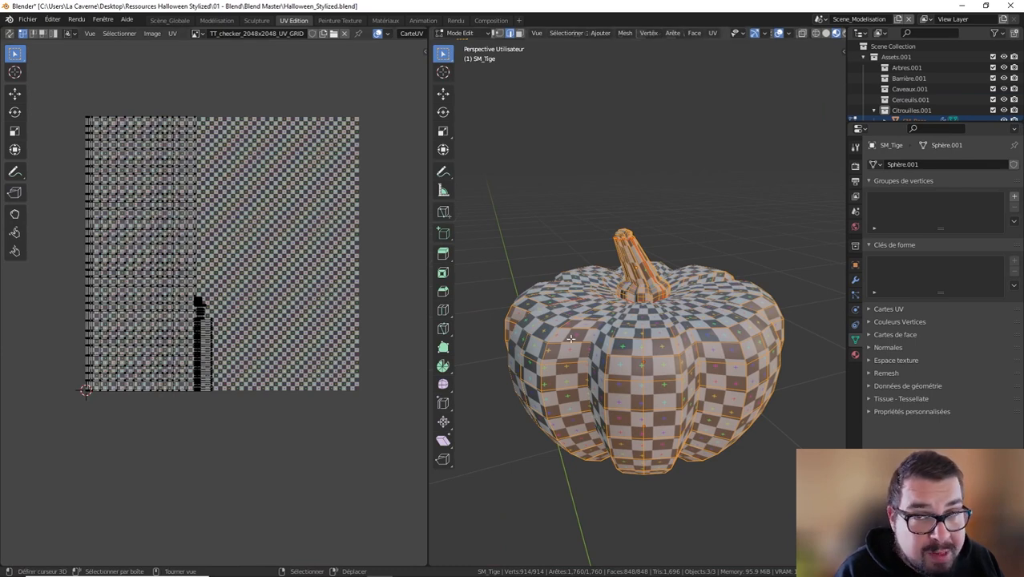
pyautogui.press('u')
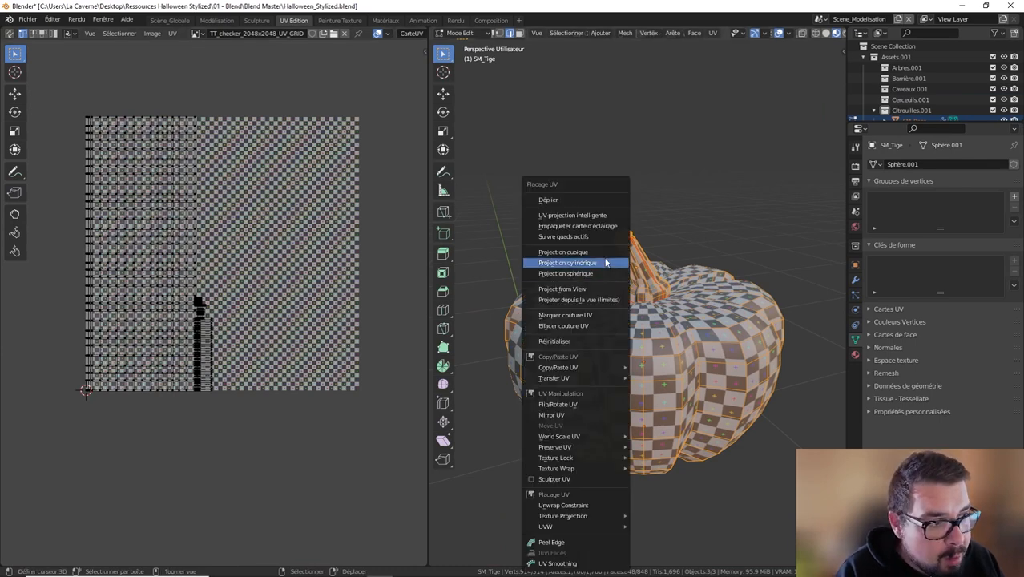
pyautogui.click(566, 202)
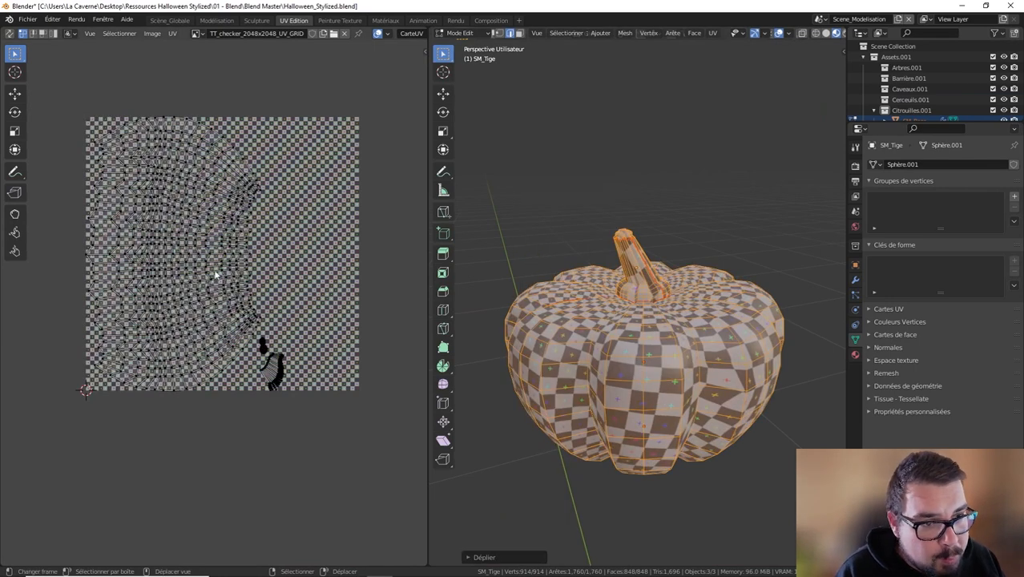
# - Select all UV islands and scale them by 5
pyautogui.scroll(1, 250, 288)
pyautogui.press('a')
pyautogui.scroll(-3, 273, 297)
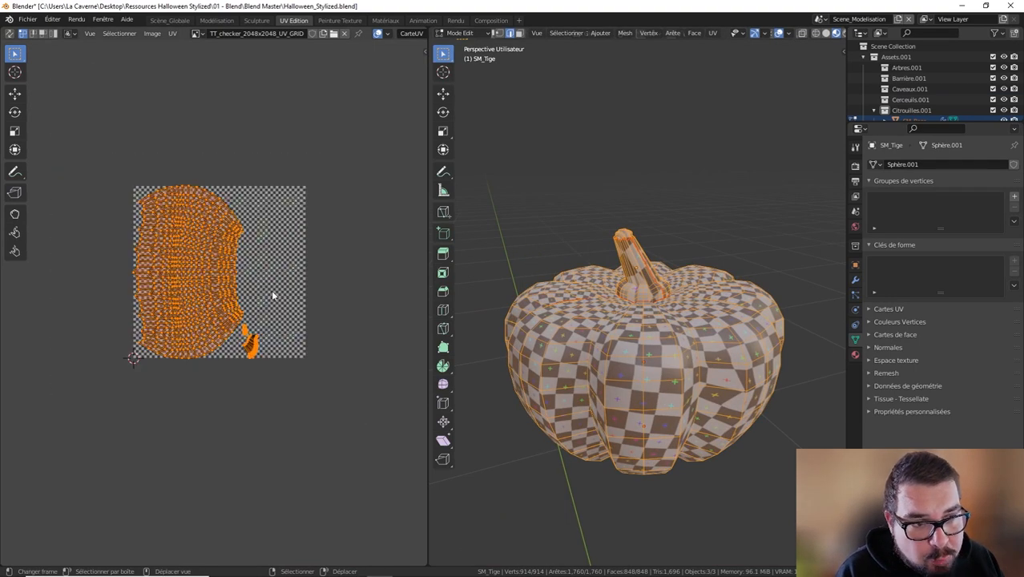
pyautogui.press('s')
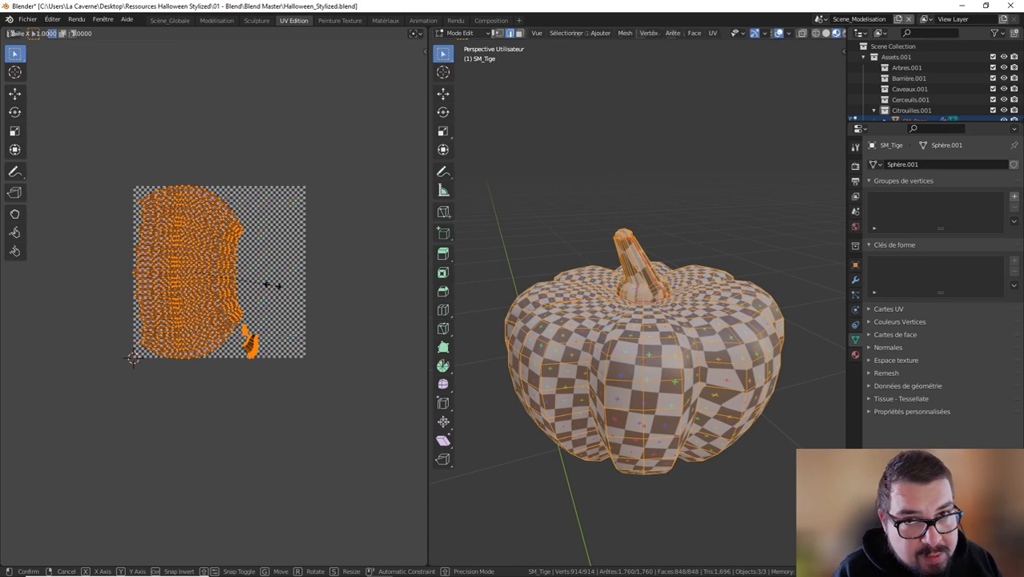
pyautogui.write('5')
pyautogui.press('Return')
# - Straighten the selected UV islands into a rectangular grid with Rectify
pyautogui.press('q')
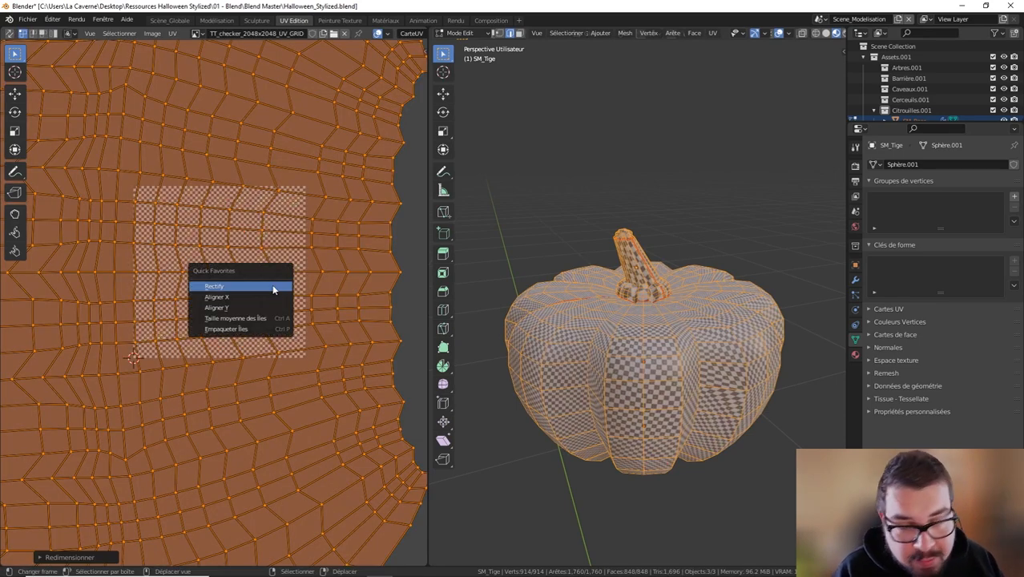
pyautogui.click(273, 290)
pyautogui.scroll(-3, 273, 290)
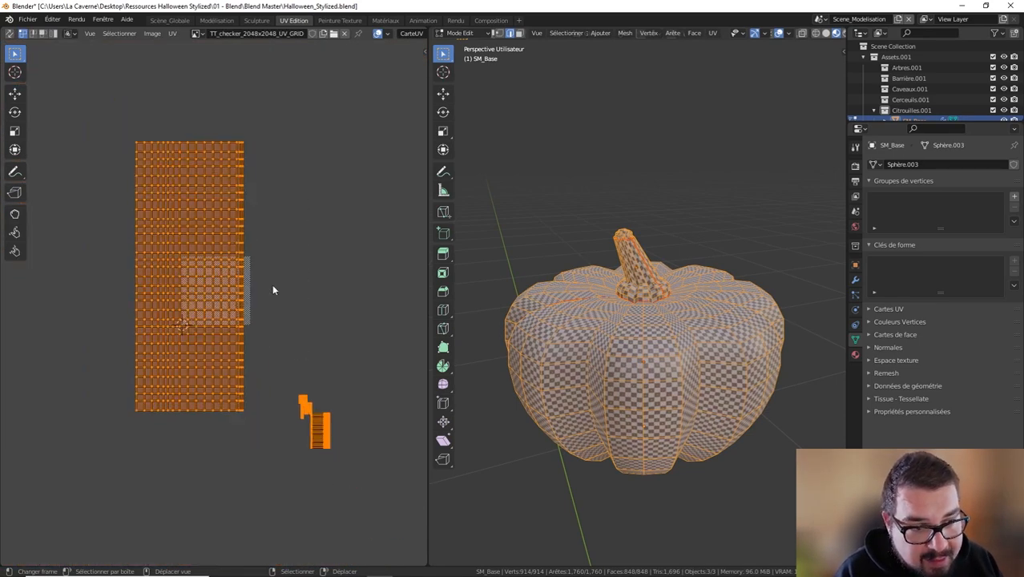
# - Average the scale of the UV islands and pack them into the UV square
pyautogui.hotkey('ctrl', 'a')
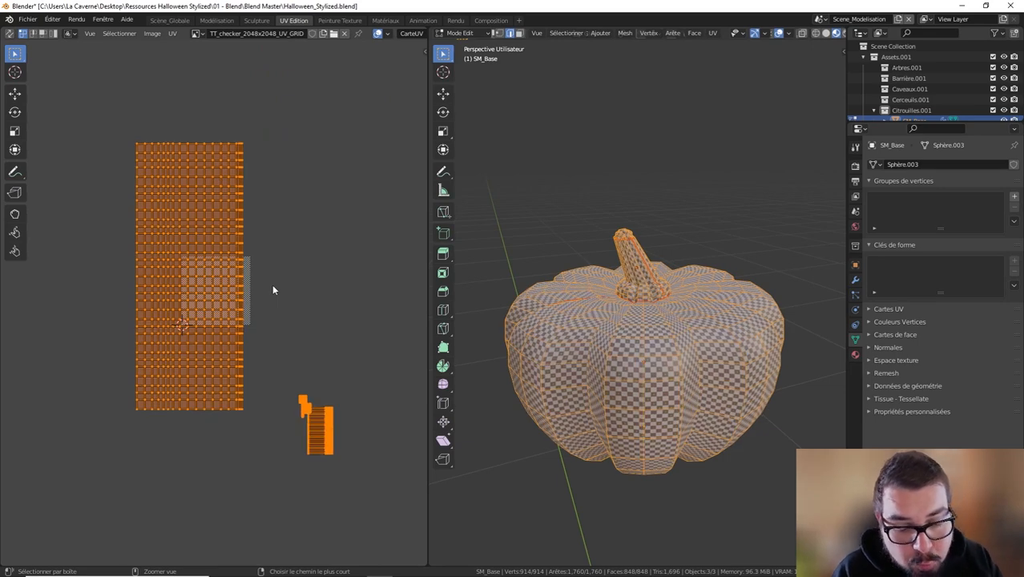
pyautogui.hotkey('ctrl', 'p')
pyautogui.scroll(6, 272, 289)
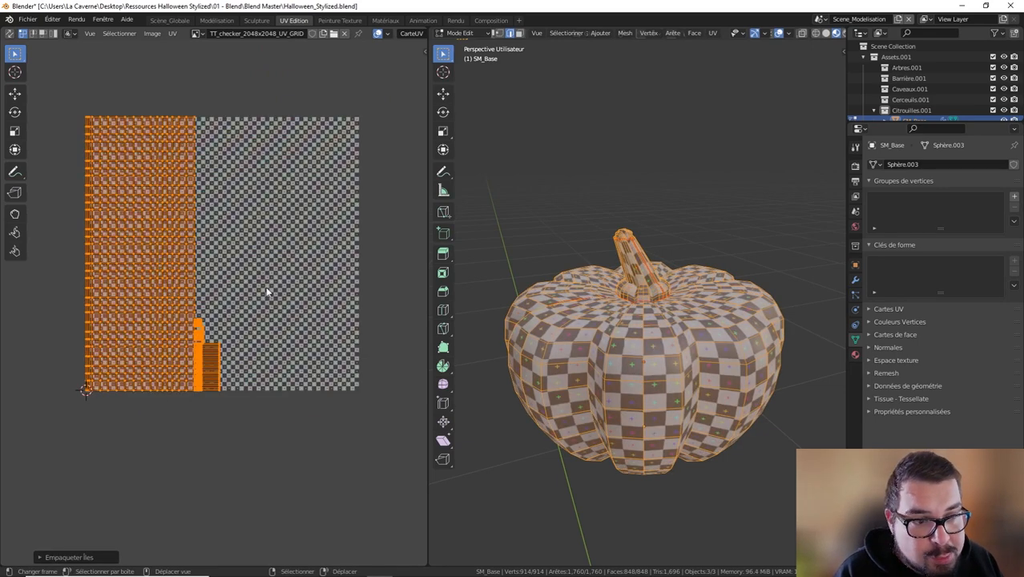
pyautogui.press('q')
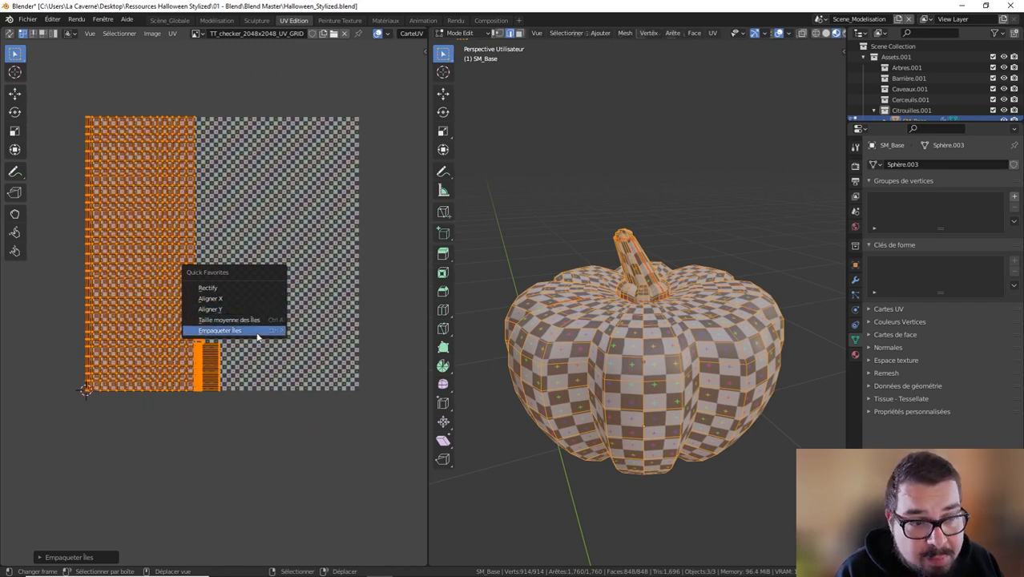
pyautogui.click(224, 330)
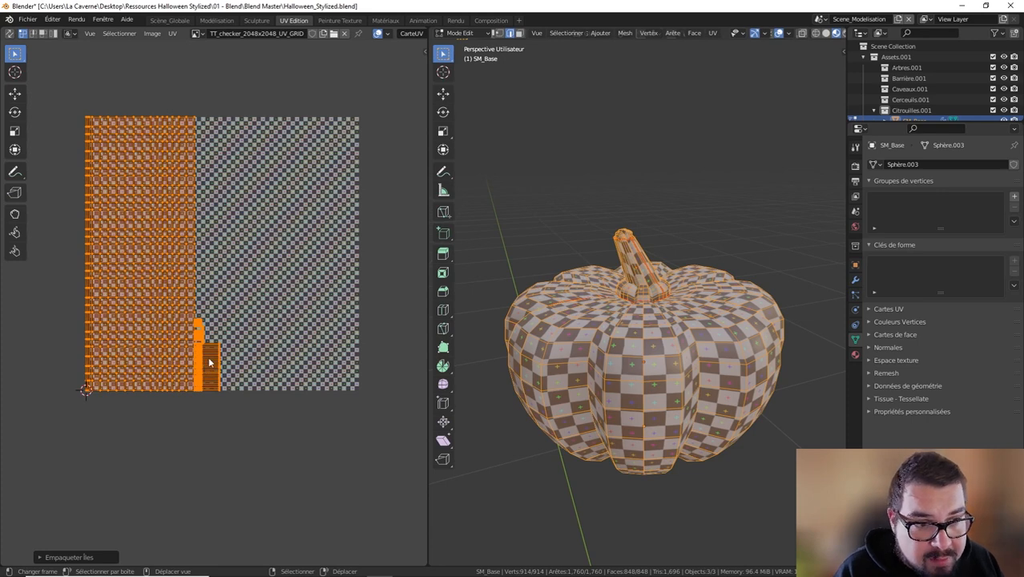
# - Return to Object Mode and remove the TT_checker_2048x2048_UV_GRID material slot from SM_Base
pyautogui.press('Tab')
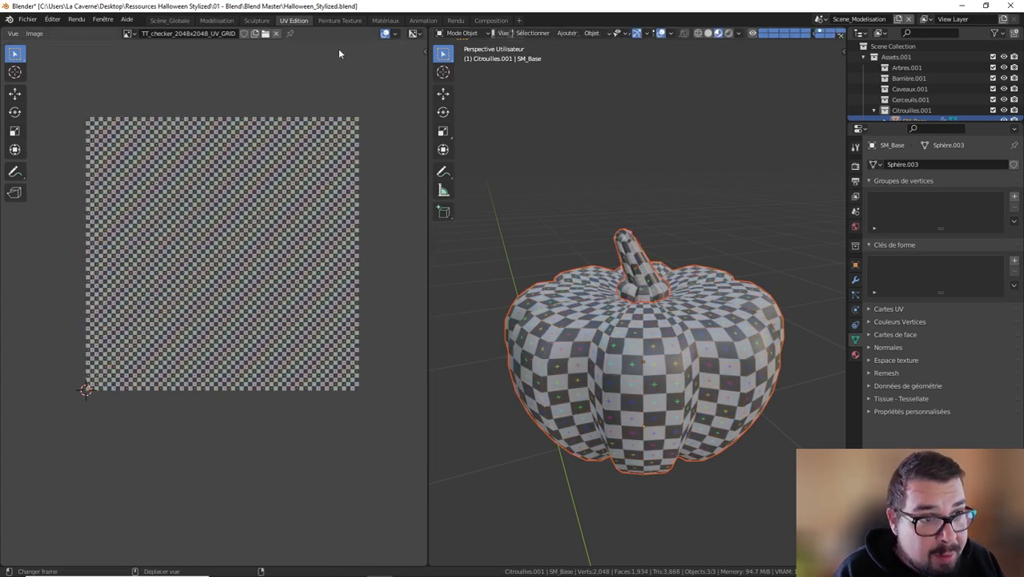
pyautogui.click(855, 354)
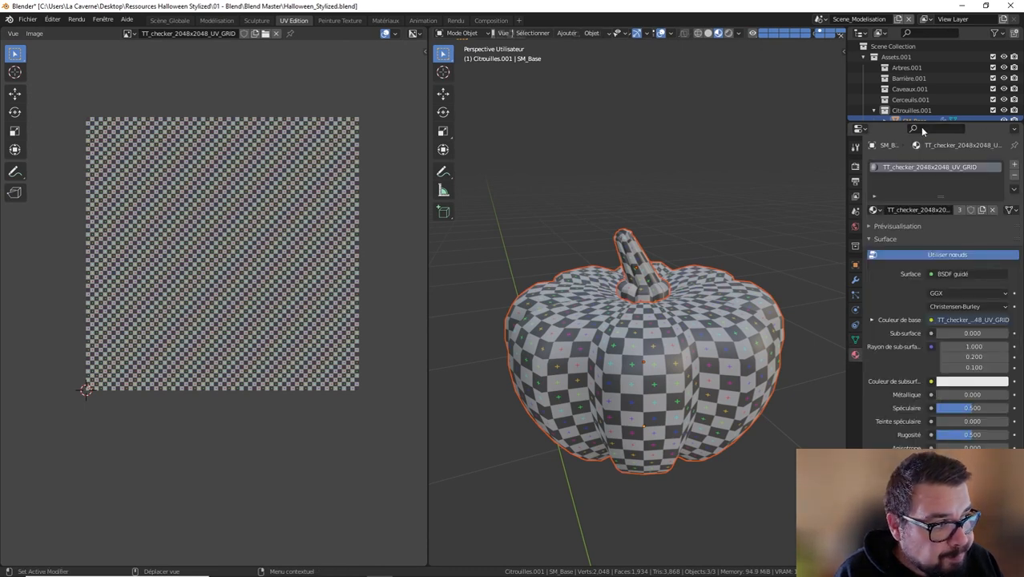
pyautogui.click(1015, 179)
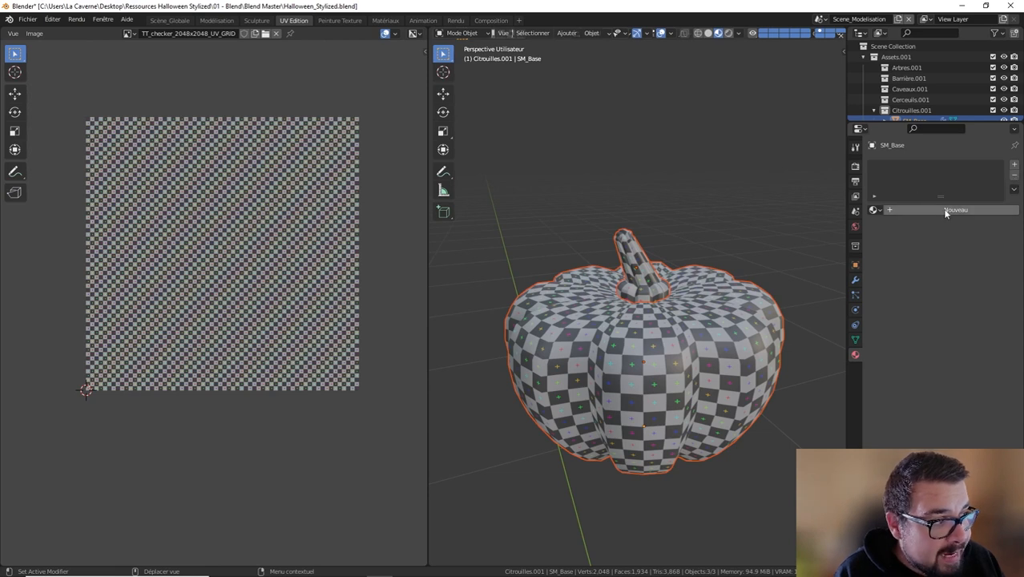
# - Create a new material on SM_Base and name it M_Citrouille
pyautogui.click(930, 210)
pyautogui.doubleClick(925, 209)
pyautogui.write('M_Citr')
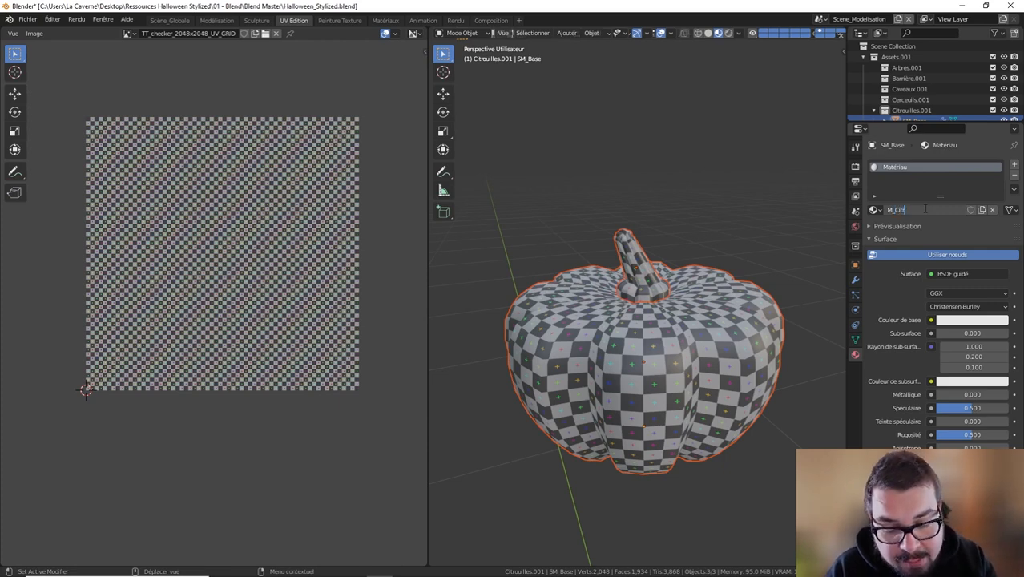
pyautogui.write('ouille')
pyautogui.press('Return')
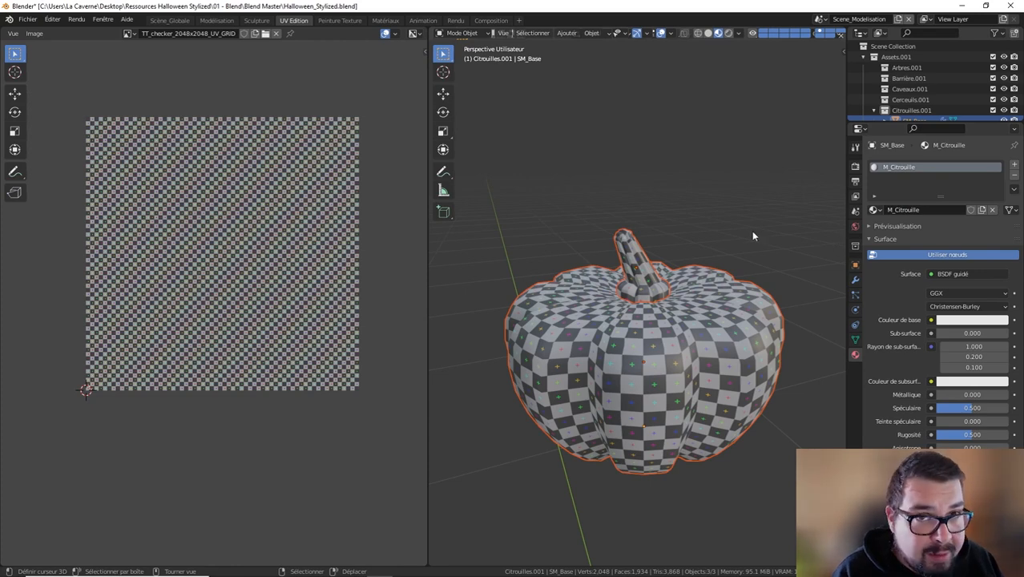
# - Switch to the Scène_Globale workspace and select all three pumpkin objects: SM_Base, SM_Citrouille and SM_Tige
pyautogui.click(171, 22)
pyautogui.moveTo(356, 160); pyautogui.dragTo(475, 254, button='middle')
pyautogui.press('a')
pyautogui.click(506, 235)
pyautogui.press('a')
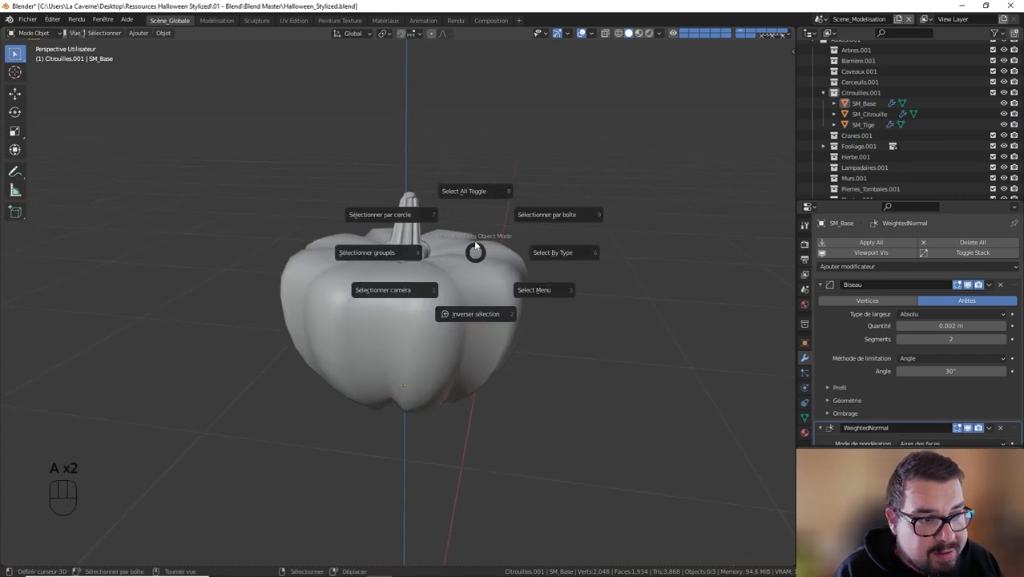
pyautogui.click(475, 203)
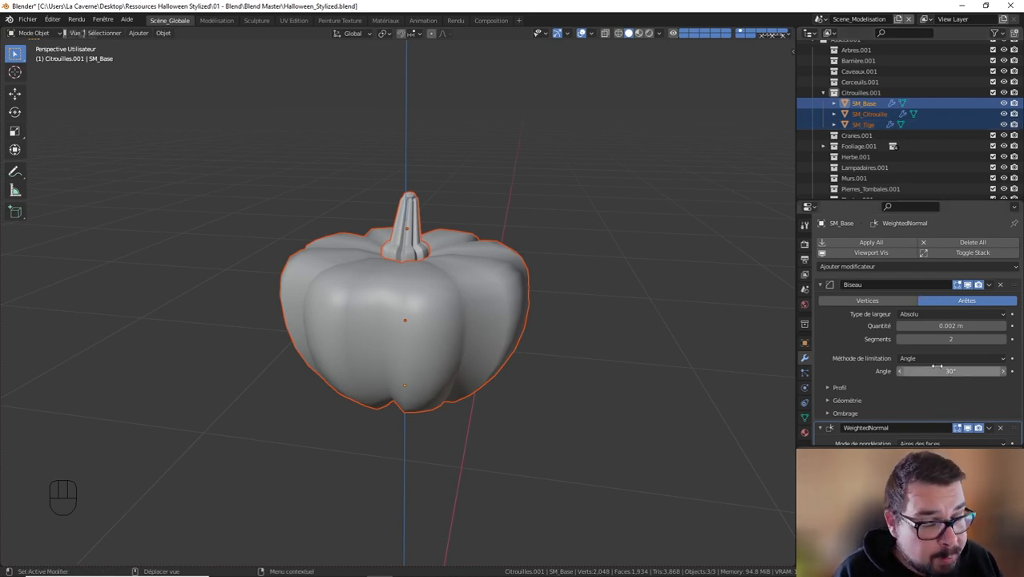
# - Start an FBX export and browse to the Export folder inside 01 - Blend
pyautogui.click(28, 19)
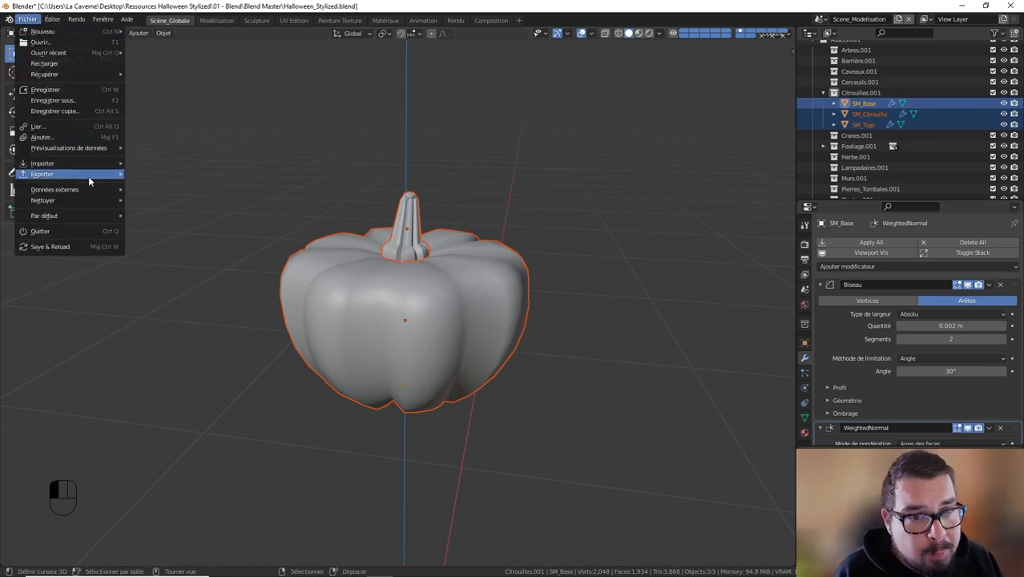
pyautogui.moveTo(85, 176)
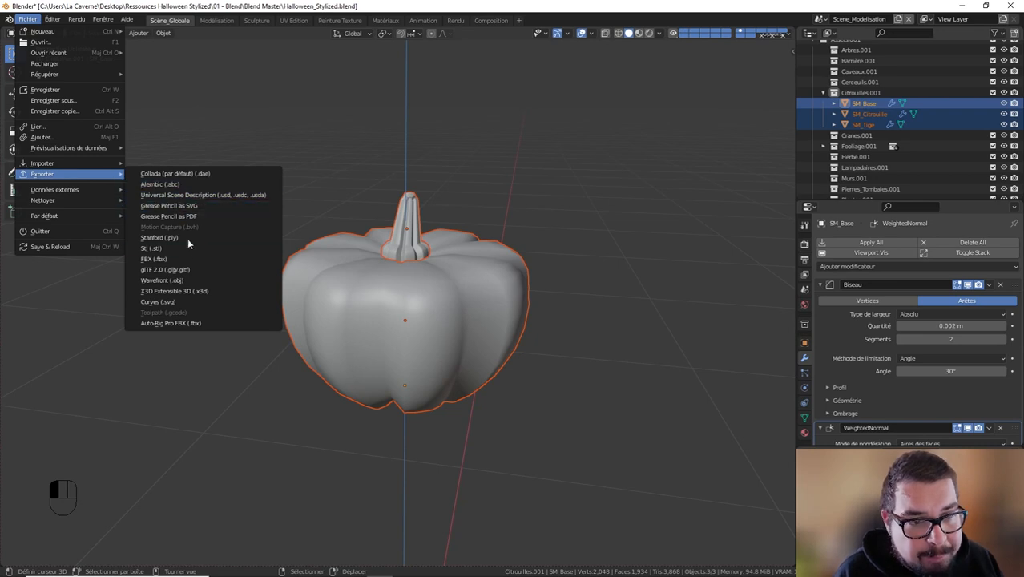
pyautogui.click(183, 259)
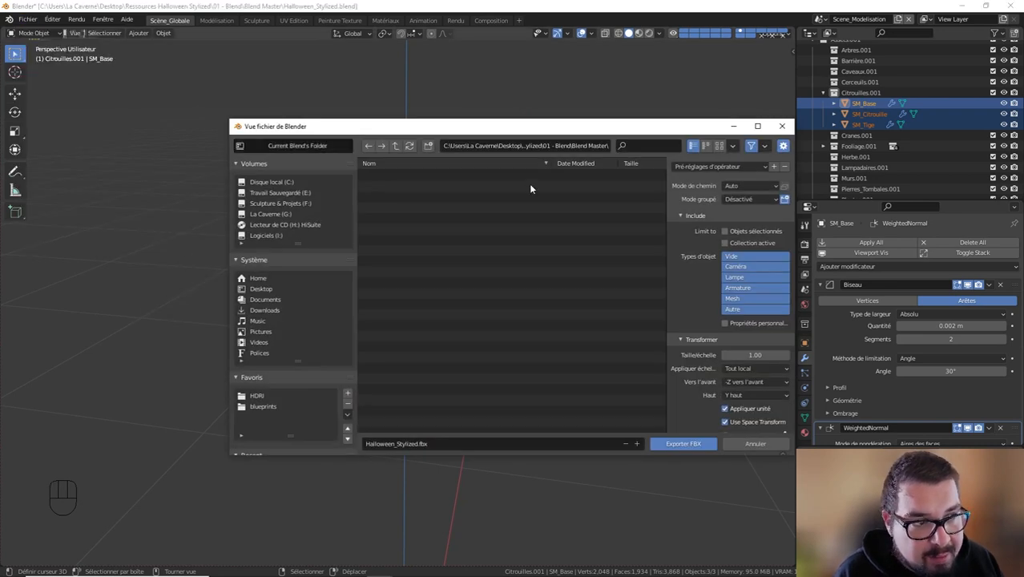
pyautogui.moveTo(537, 128); pyautogui.dragTo(448, 92)
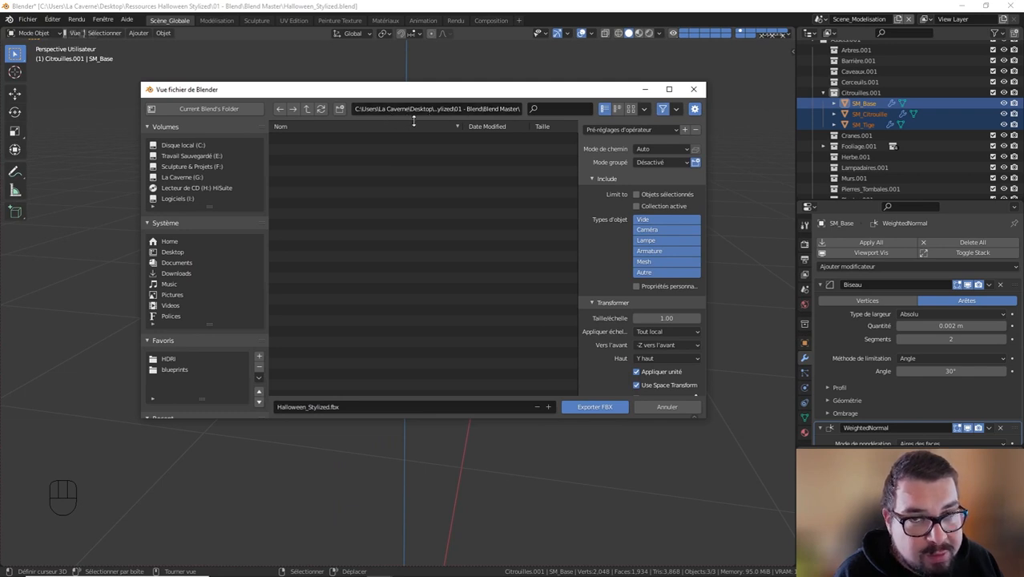
pyautogui.click(306, 109)
pyautogui.click(306, 110)
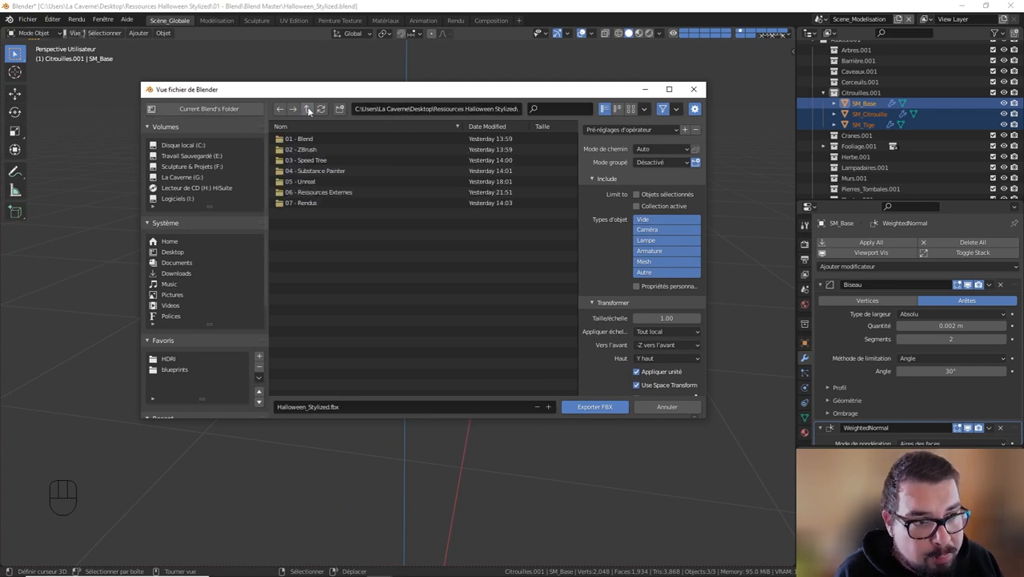
pyautogui.doubleClick(304, 141)
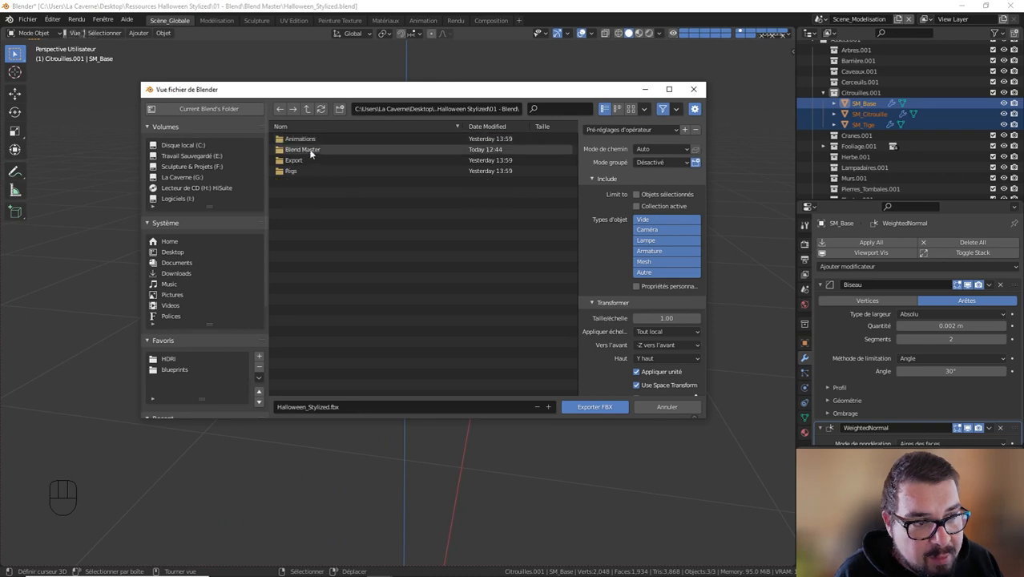
pyautogui.doubleClick(295, 160)
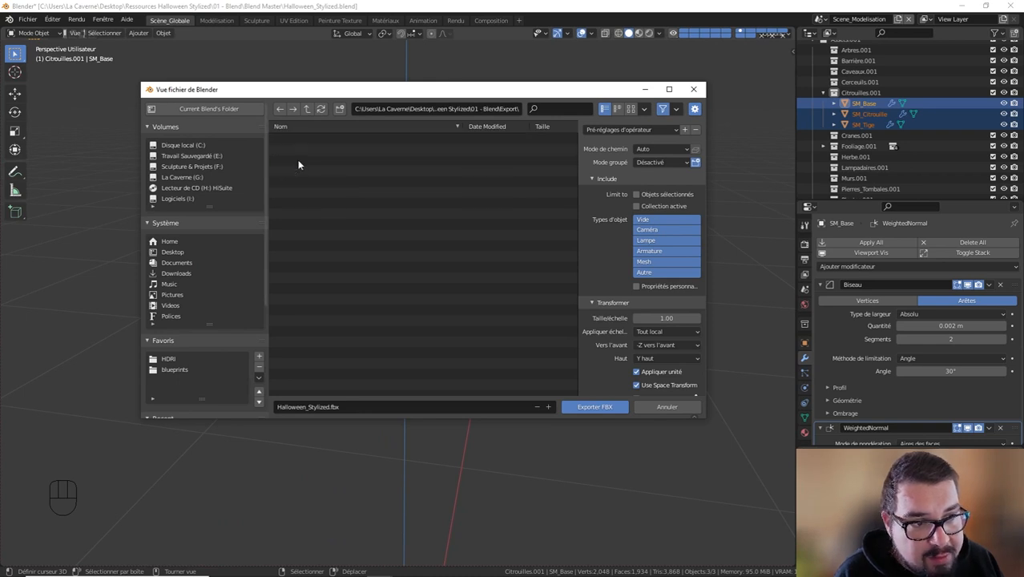
# - Name the export file SM_Citrouille
pyautogui.click(340, 407)
pyautogui.write('SM_Citrouille')
pyautogui.press('Return')
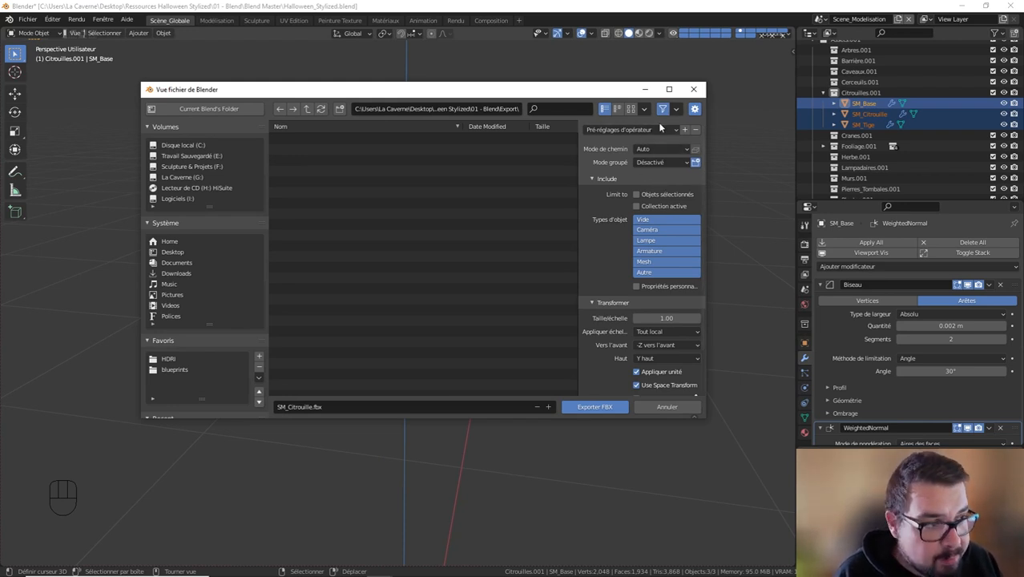
# - Limit the export to selected objects of type Mesh and turn off Bake Animation
pyautogui.click(637, 195)
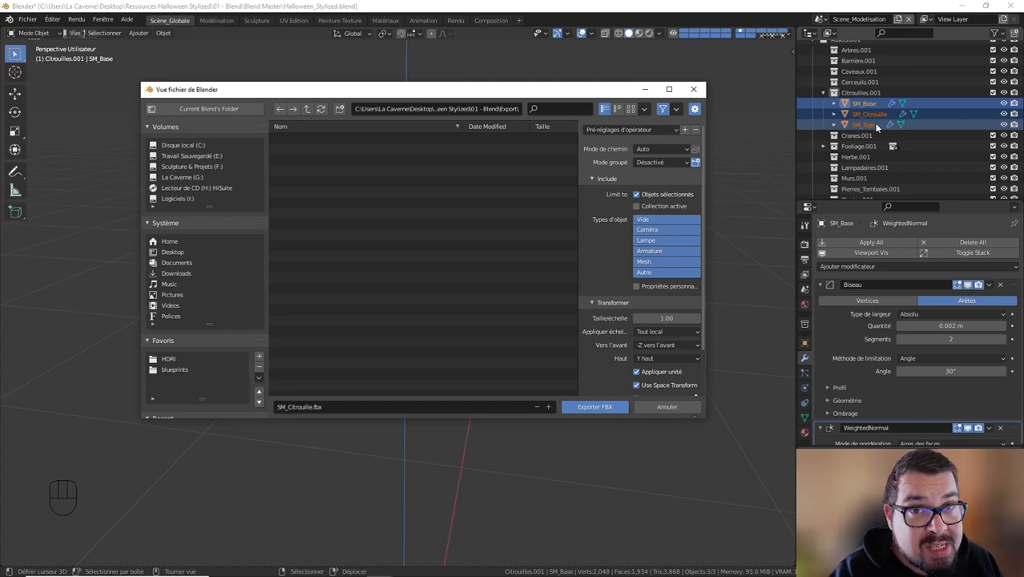
pyautogui.click(653, 261)
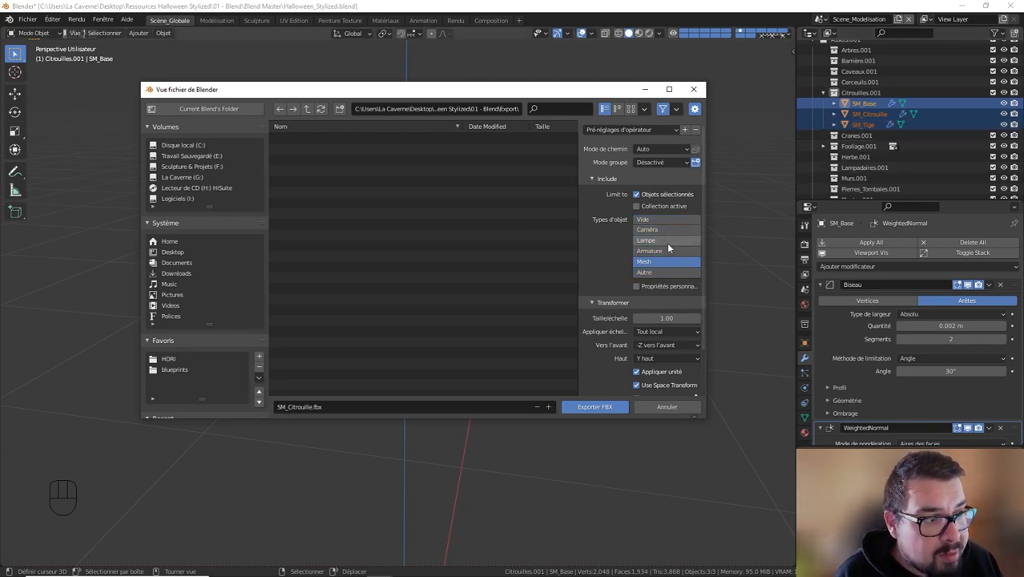
pyautogui.scroll(-3, 675, 209)
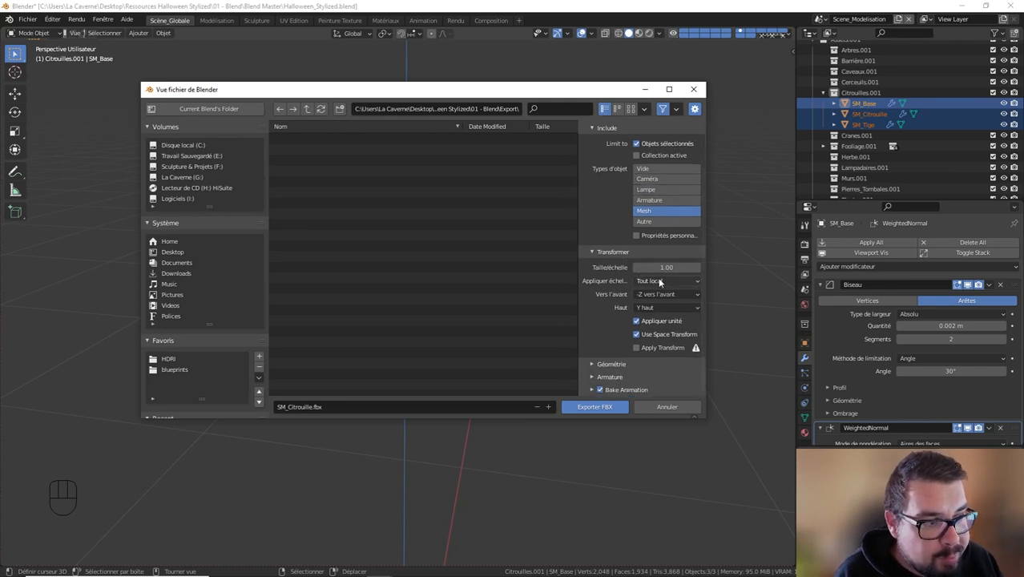
pyautogui.click(600, 391)
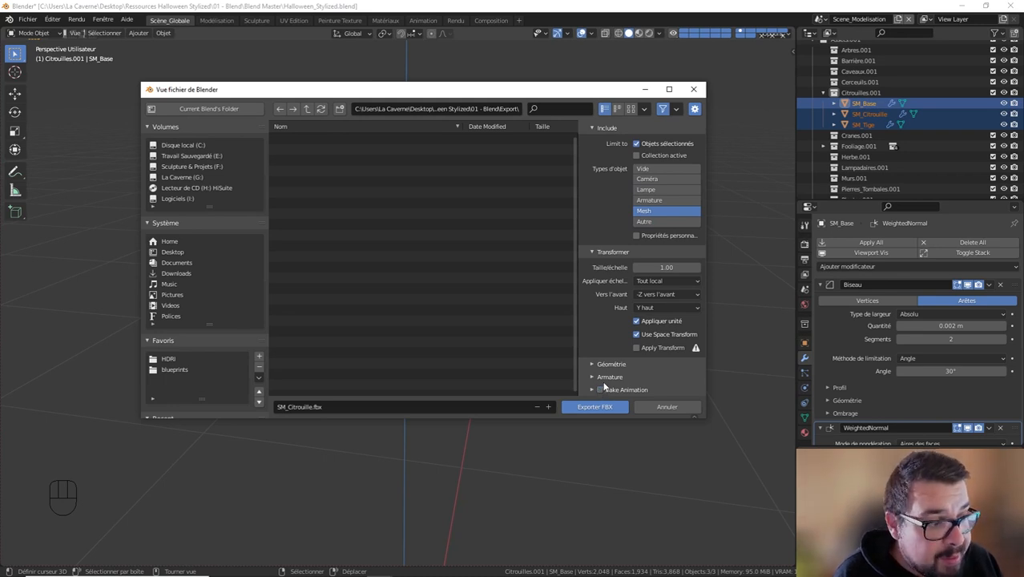
# - Set the geometry smoothing (Lissage) of the FBX export to Face
pyautogui.click(593, 364)
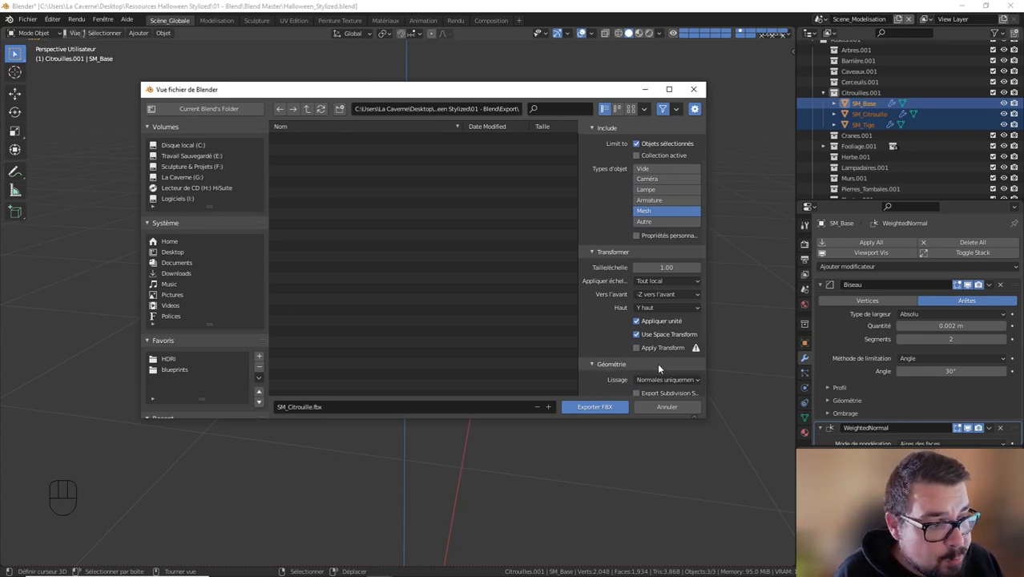
pyautogui.scroll(-2, 658, 363)
pyautogui.click(664, 317)
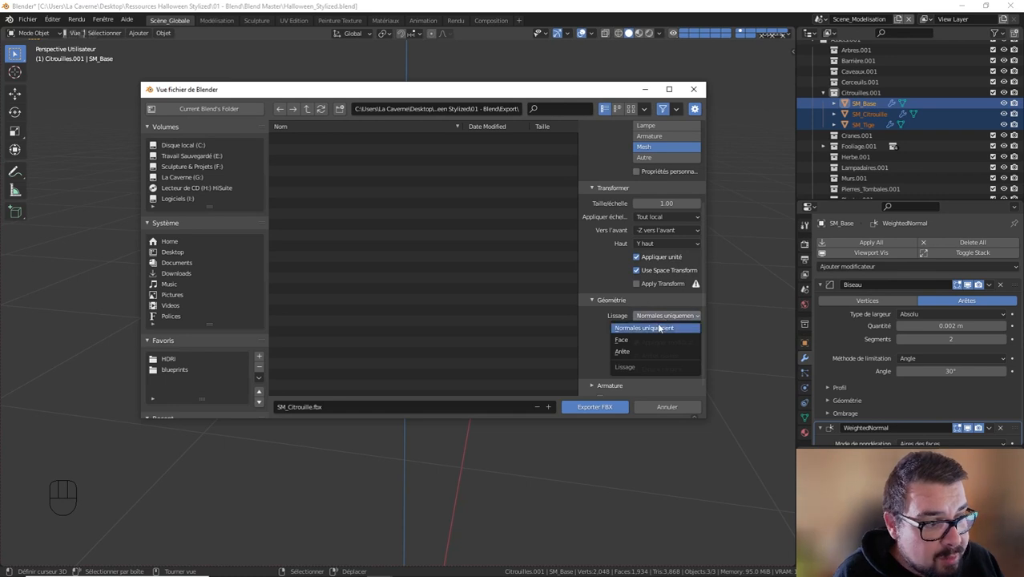
pyautogui.click(637, 340)
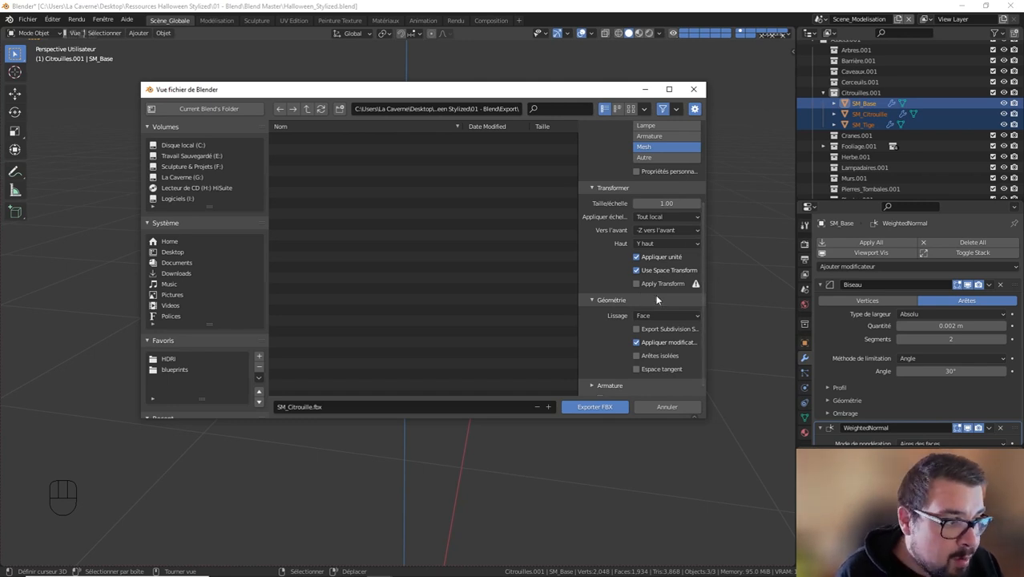
# - Save the current export settings as an operator preset named Export_UE
pyautogui.scroll(-1, 651, 318)
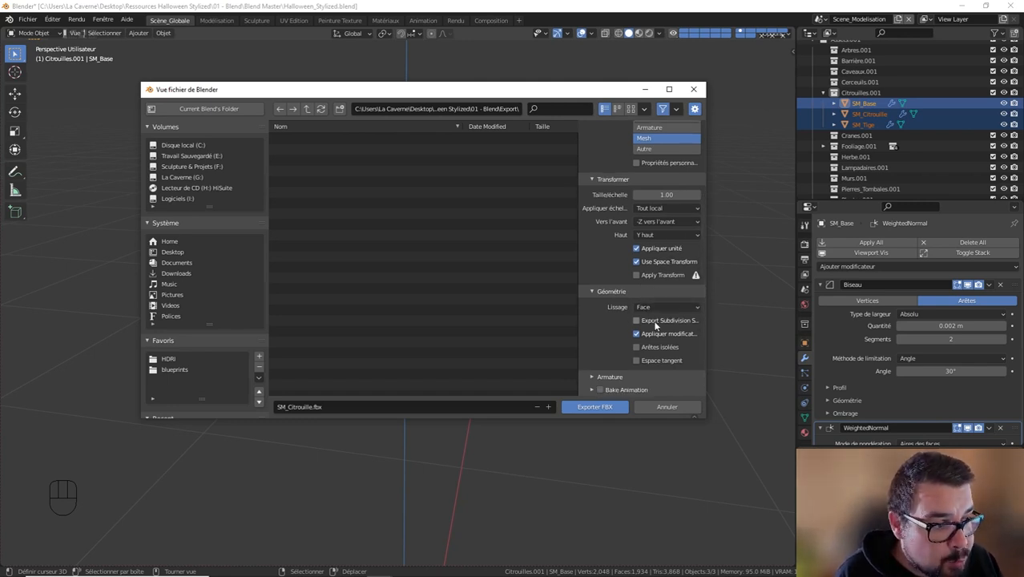
pyautogui.scroll(5, 635, 332)
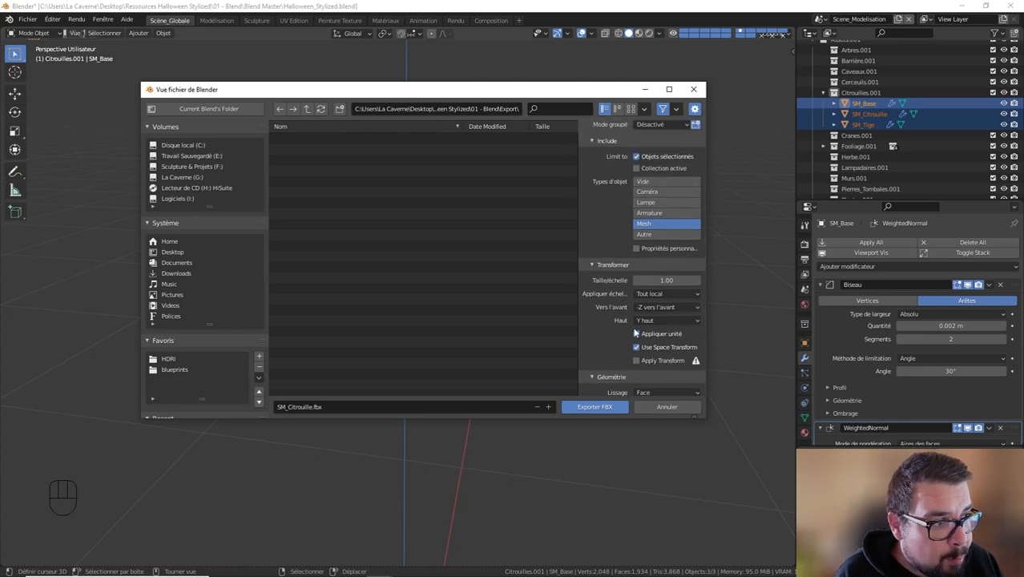
pyautogui.scroll(2, 634, 332)
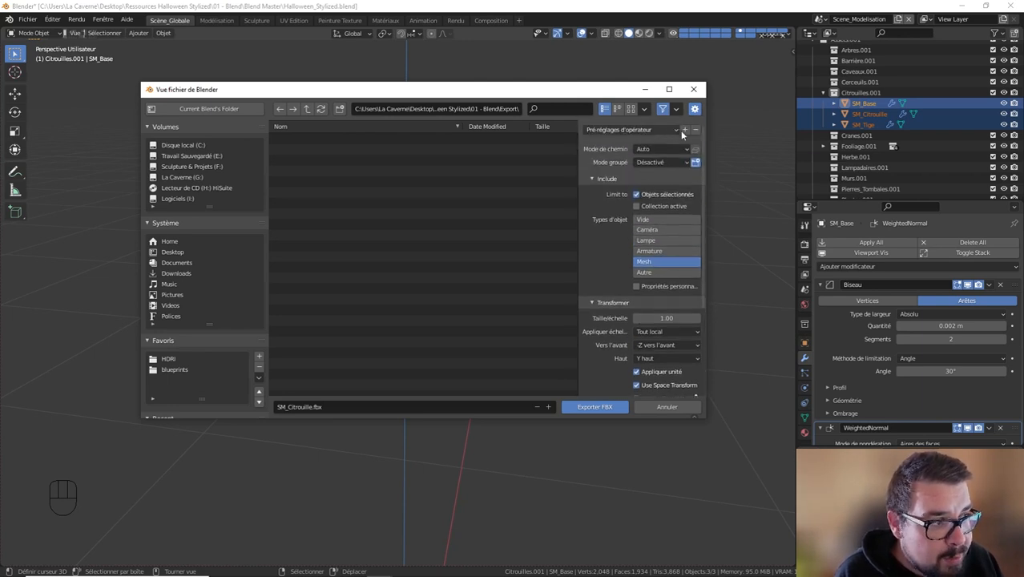
pyautogui.click(685, 130)
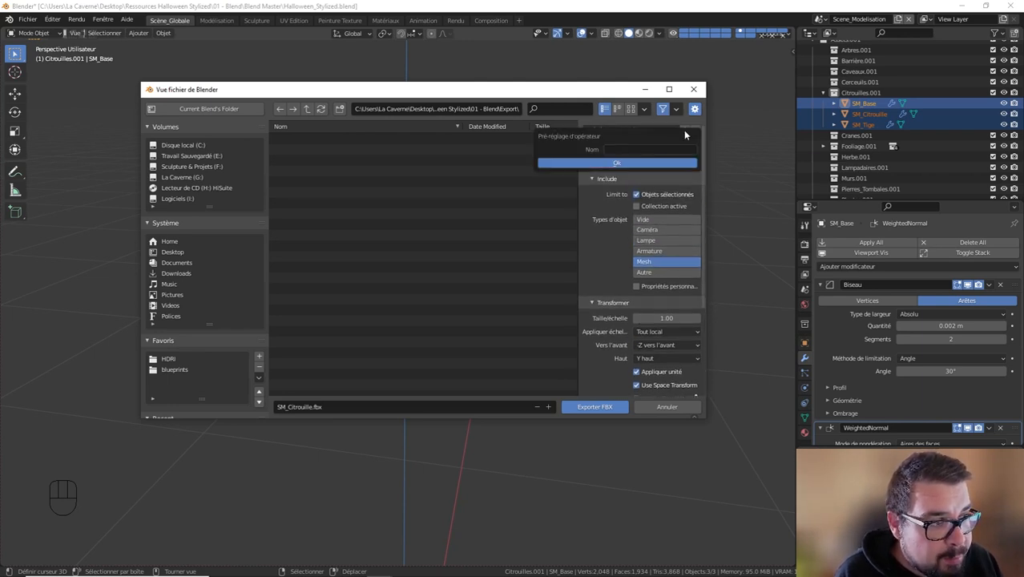
pyautogui.click(641, 150)
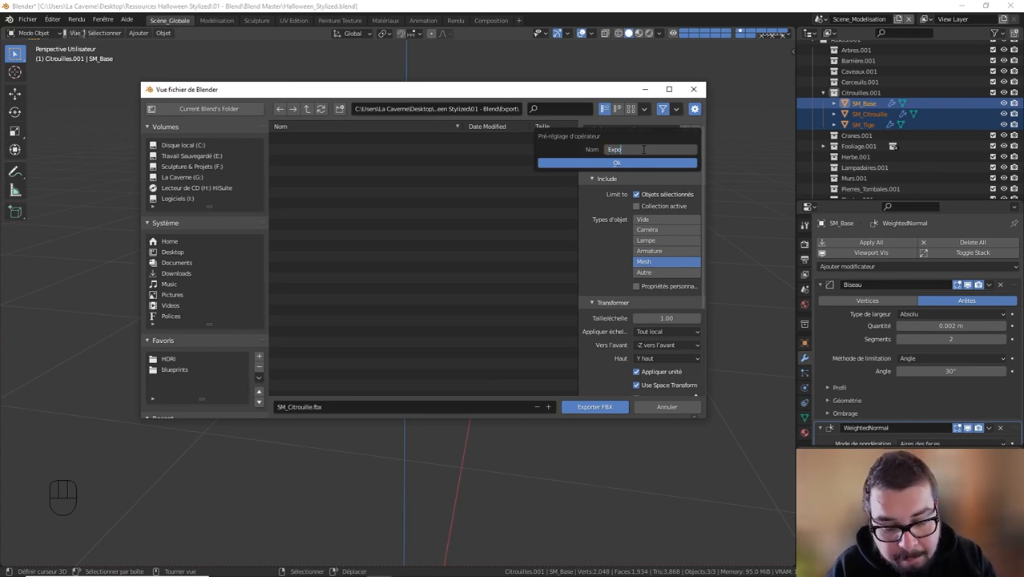
pyautogui.press('Return')
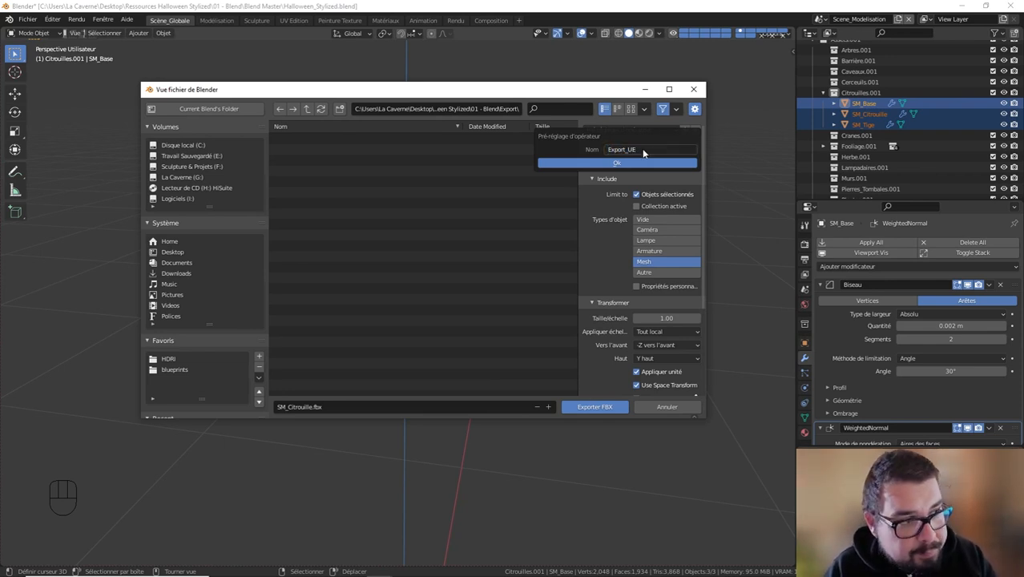
pyautogui.click(644, 163)
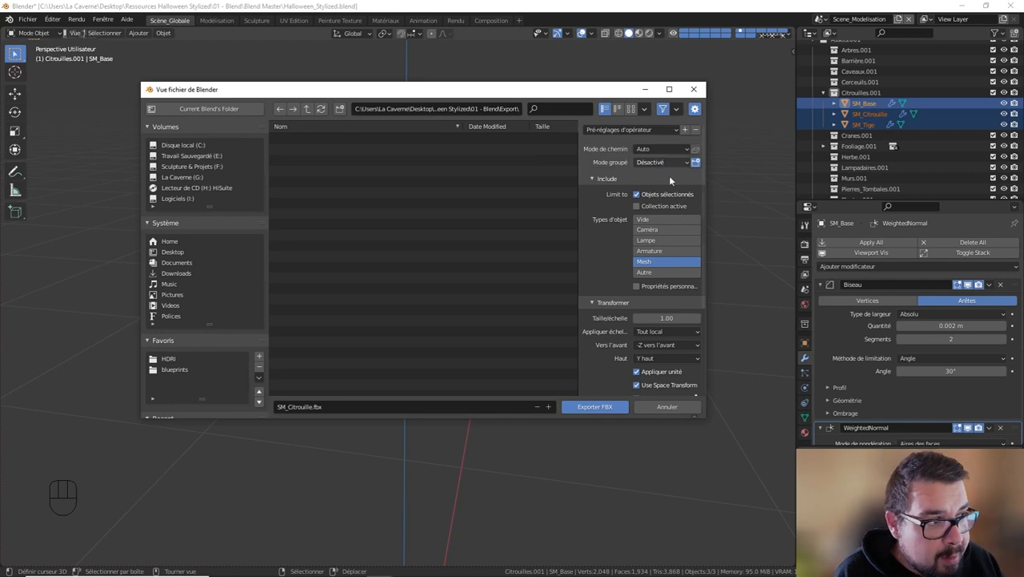
# - Set the geometry smoothing (Lissage) of the FBX export to Normales uniquement
pyautogui.scroll(-3, 669, 313)
pyautogui.click(667, 323)
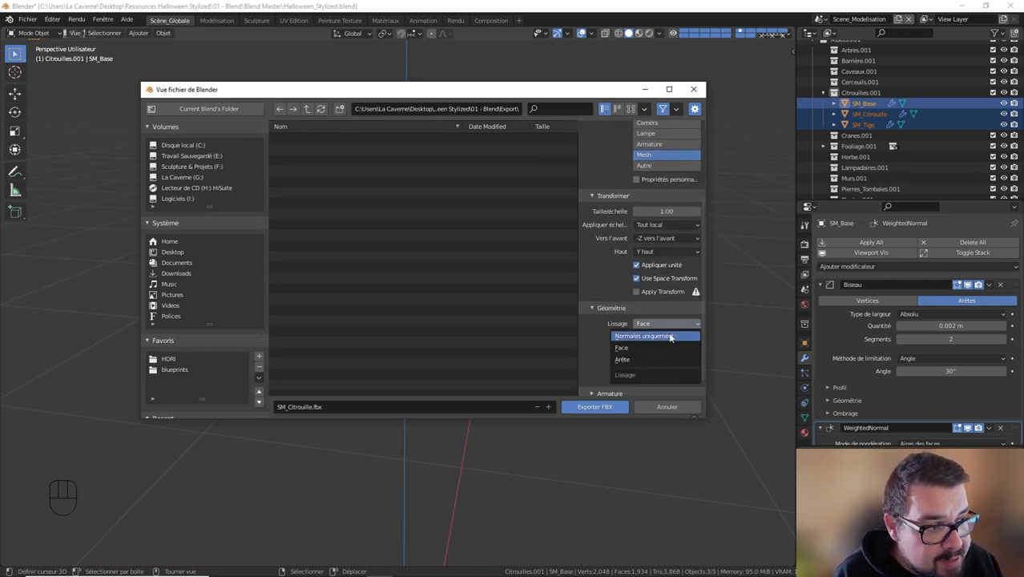
pyautogui.click(659, 336)
# - Save the current export settings as a second operator preset named Export_Substance
pyautogui.scroll(3, 675, 293)
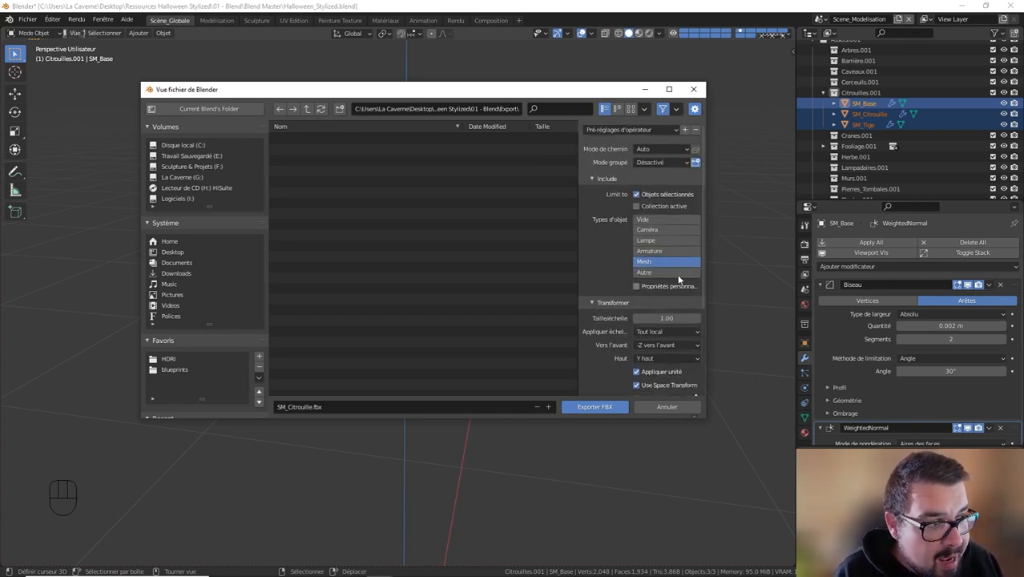
pyautogui.click(685, 129)
pyautogui.write('e')
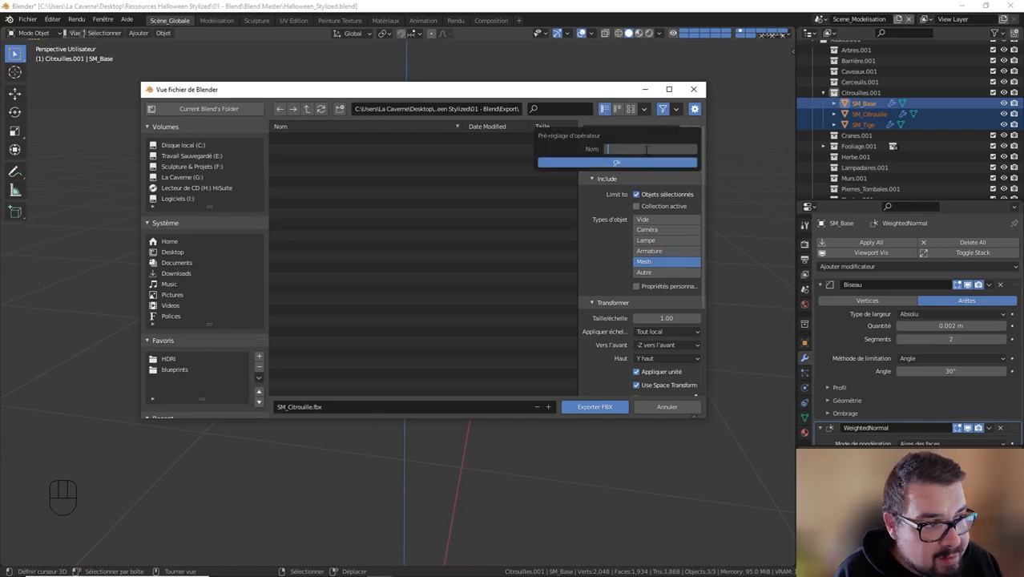
pyautogui.write('XPORT_SUBSTA')
pyautogui.press('BackSpace')
pyautogui.press('BackSpace')
pyautogui.press('BackSpace')
pyautogui.press('BackSpace')
pyautogui.press('BackSpace')
pyautogui.press('BackSpace')
pyautogui.press('BackSpace')
pyautogui.press('BackSpace')
pyautogui.press('BackSpace')
pyautogui.press('BackSpace')
pyautogui.press('BackSpace')
pyautogui.press('BackSpace')
pyautogui.press('BackSpace')
pyautogui.write('Export_Substance')
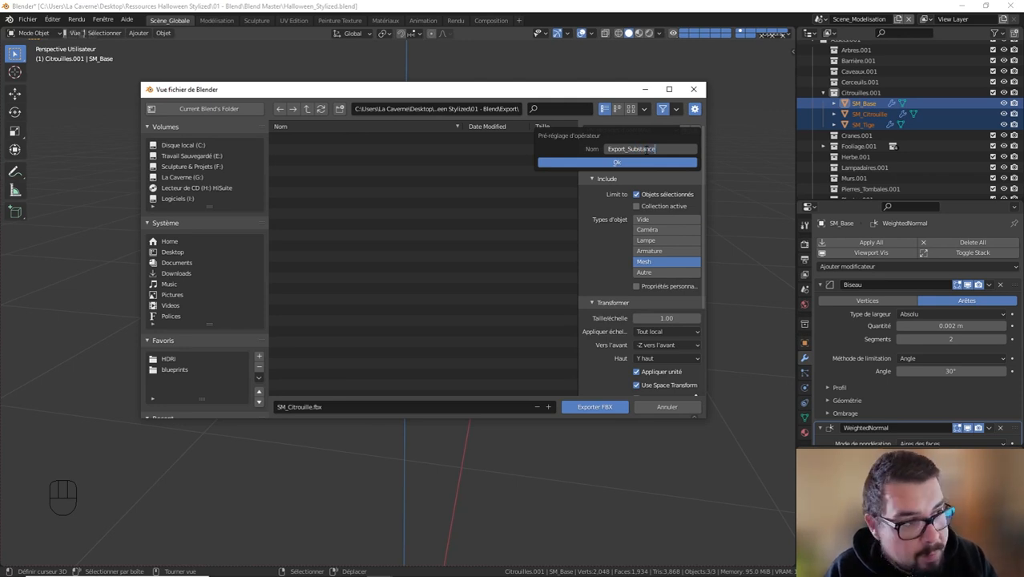
pyautogui.press('Return')
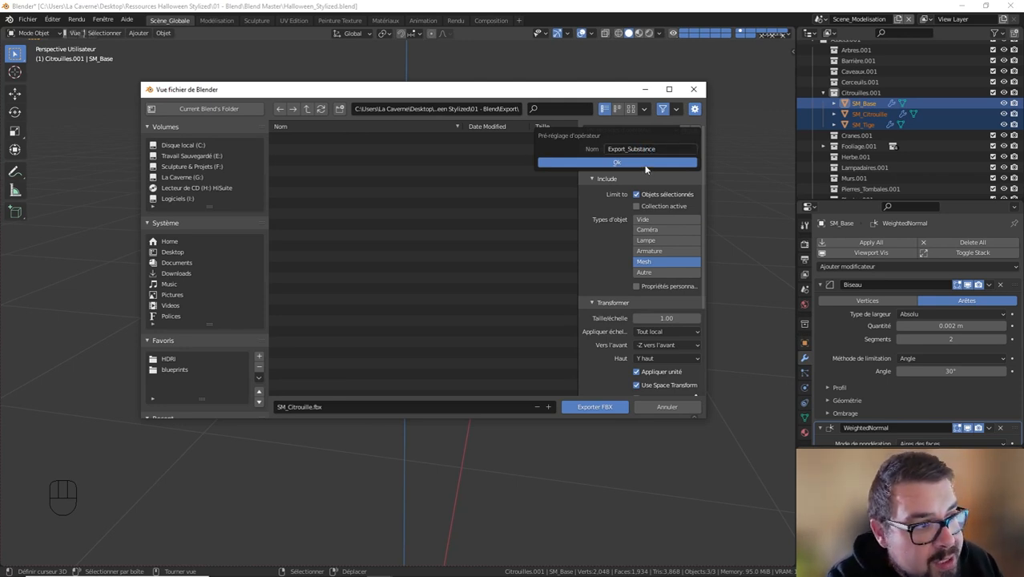
pyautogui.click(647, 163)
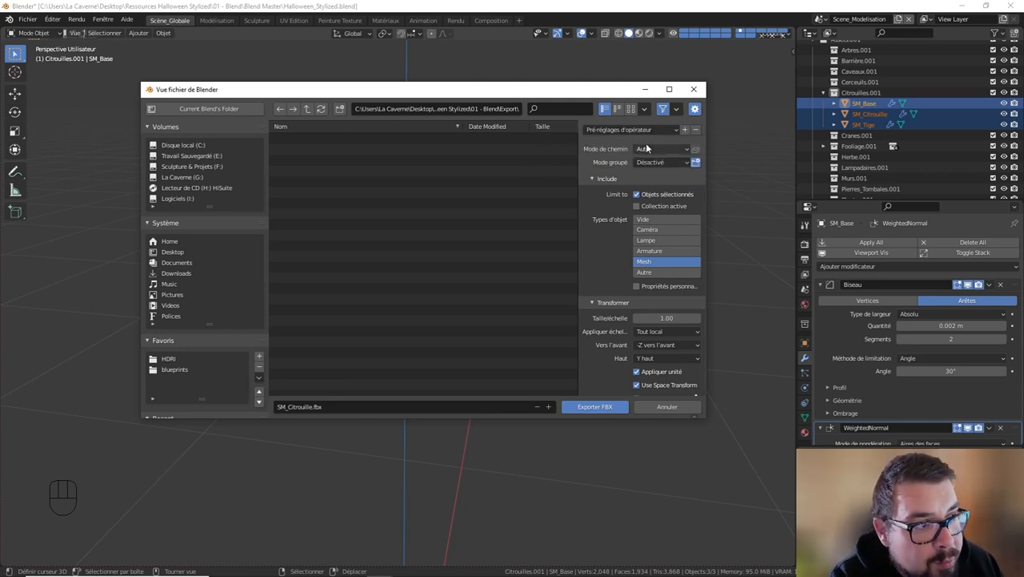
# - Add the suffix _UE to the export file name, making it SM_Citrouille_UE.fbx
pyautogui.click(309, 407)
pyautogui.click(312, 407)
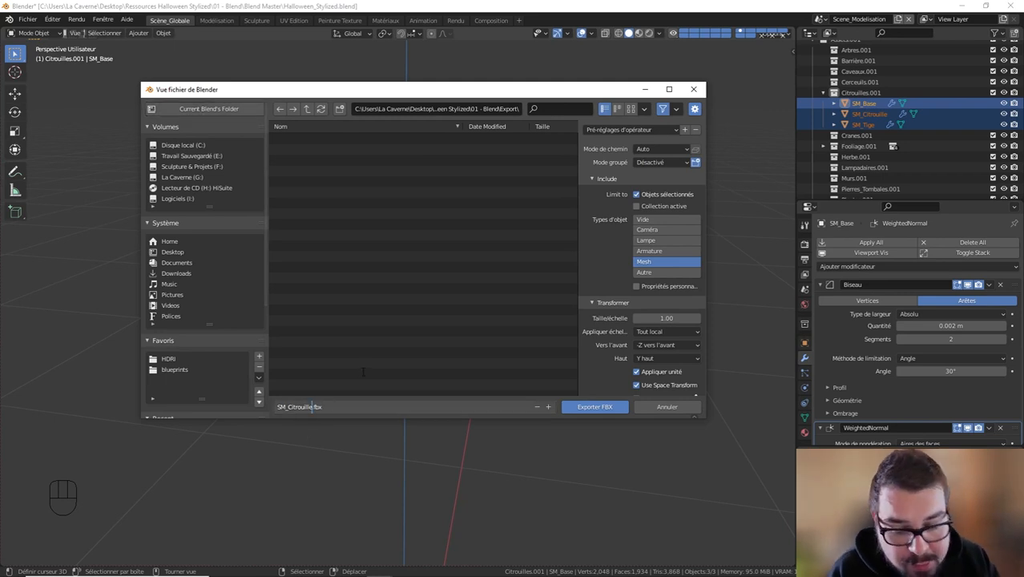
pyautogui.write('_UE')
pyautogui.click(363, 375)
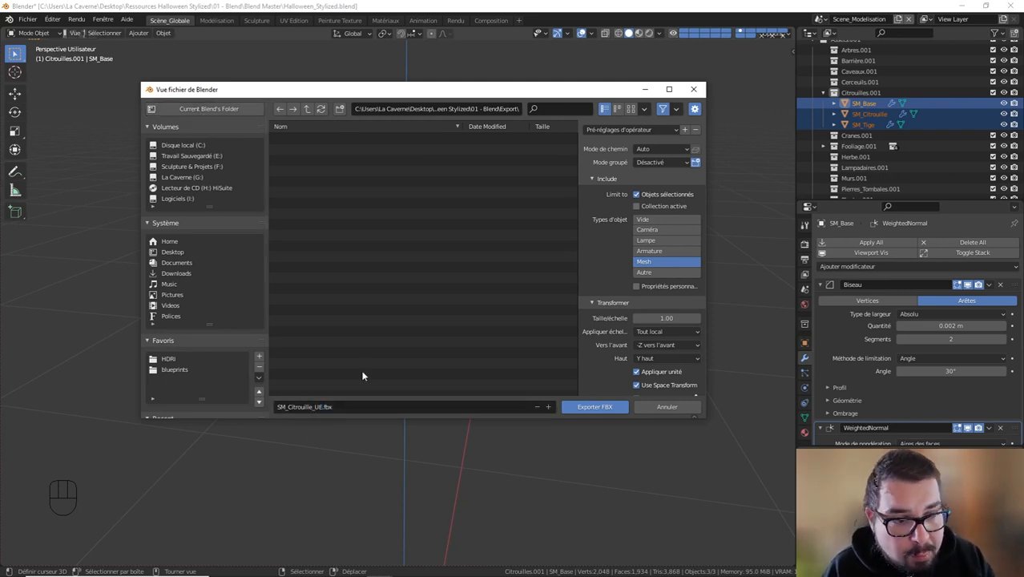
# - Load the Export UE preset and export the selected pumpkin objects as FBX
pyautogui.click(641, 129)
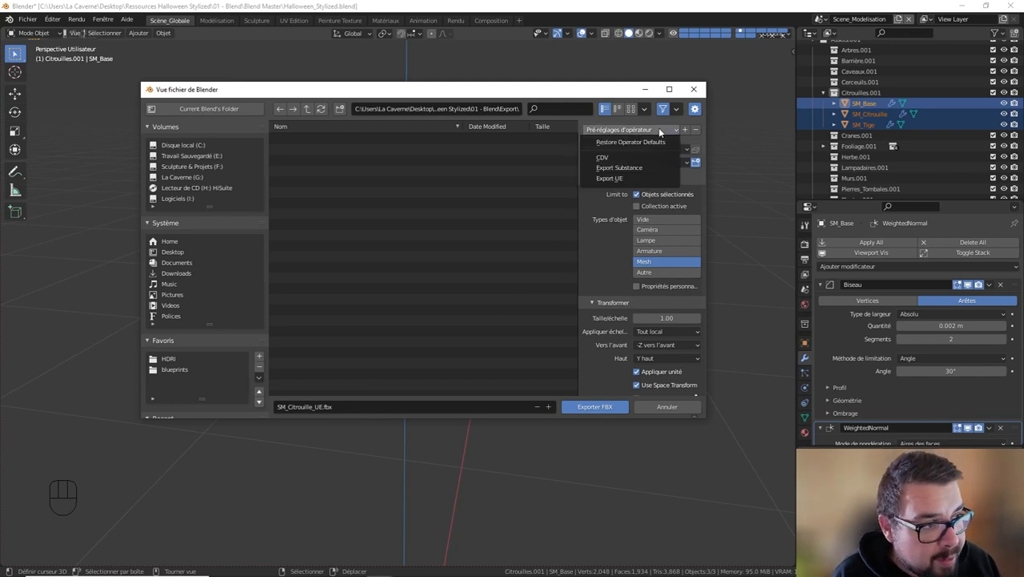
pyautogui.click(620, 177)
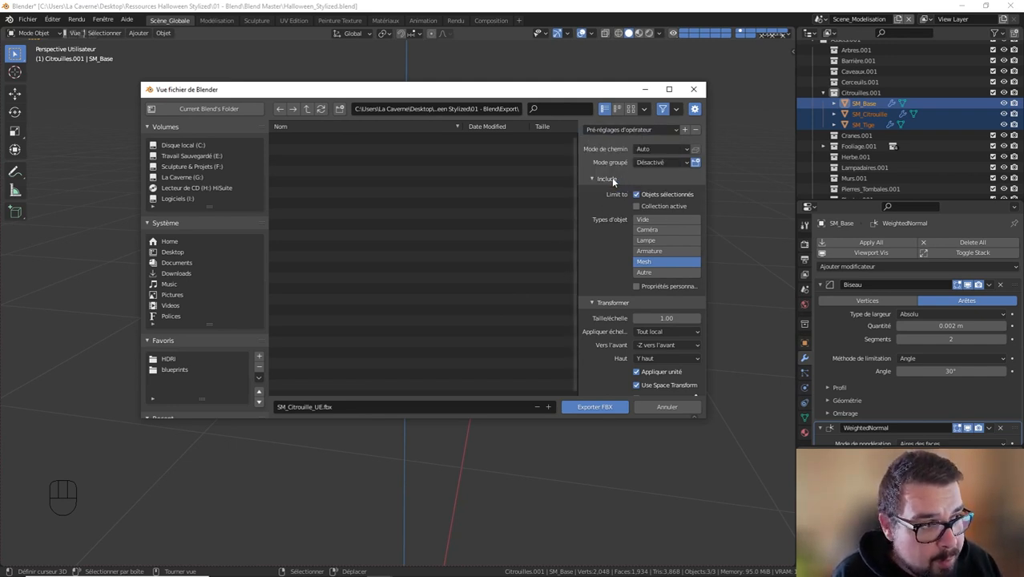
pyautogui.click(601, 404)
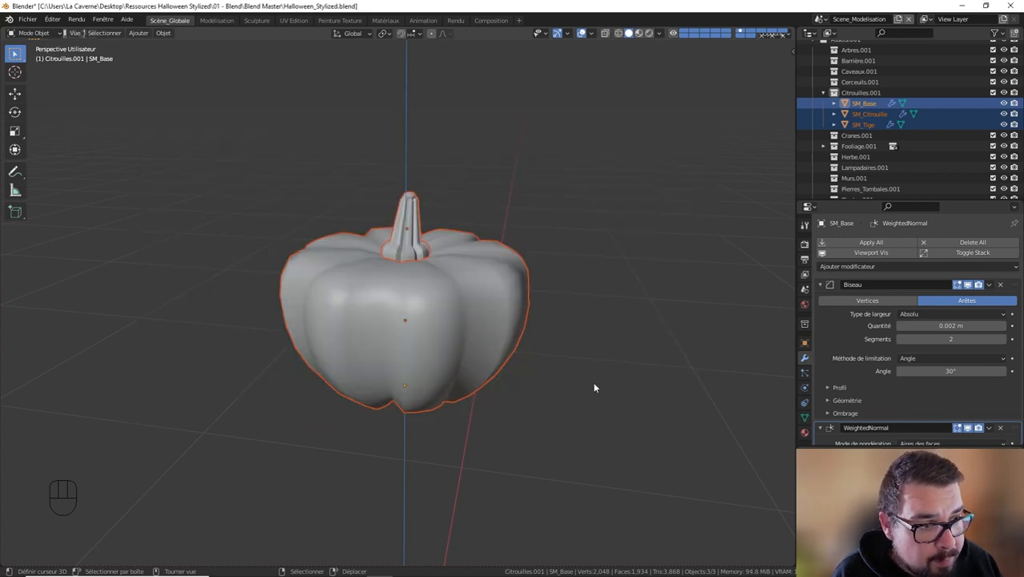
# - Start an FBX export of the selected pumpkin objects and load the Export Substance preset
pyautogui.click(28, 18)
pyautogui.moveTo(76, 177)
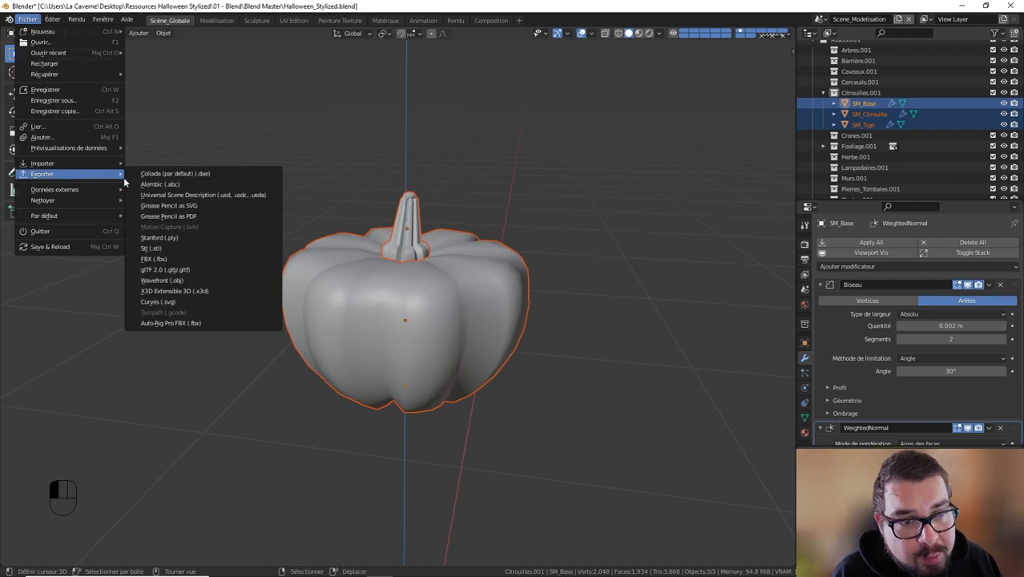
pyautogui.click(211, 260)
pyautogui.click(717, 167)
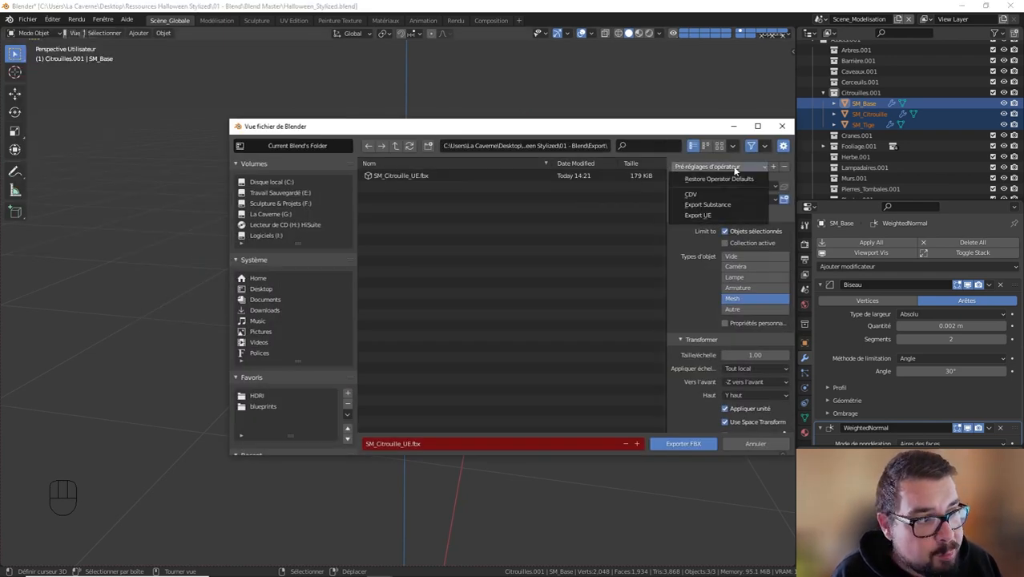
pyautogui.click(725, 205)
# - Change the export file name to SM_Citrouille_Substance.fbx and export the selected pumpkin objects
pyautogui.click(408, 444)
pyautogui.press('BackSpace')
pyautogui.press('BackSpace')
pyautogui.write('sUBSTANC')
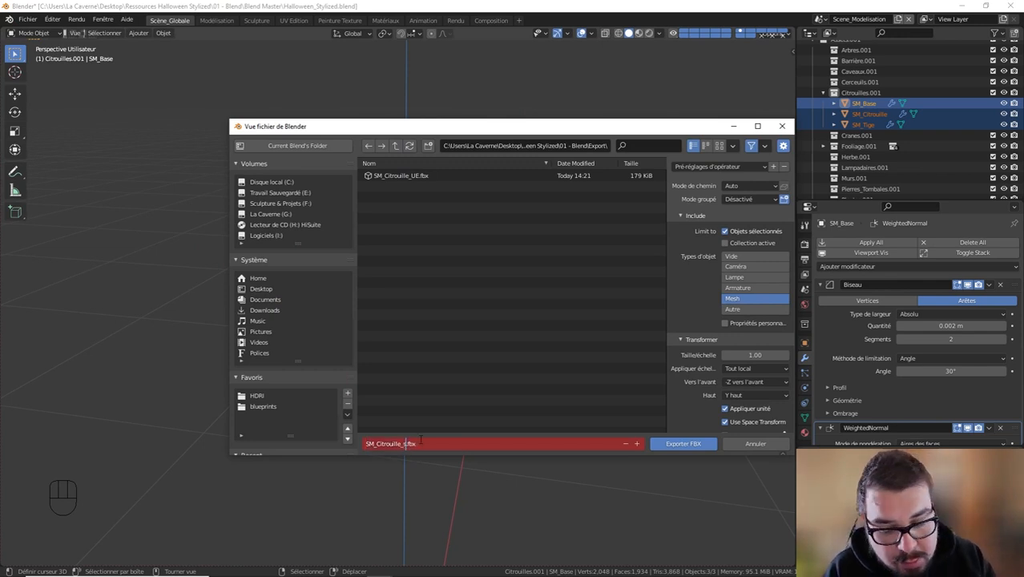
pyautogui.press('BackSpace')
pyautogui.press('BackSpace')
pyautogui.press('BackSpace')
pyautogui.press('BackSpace')
pyautogui.press('BackSpace')
pyautogui.press('BackSpace')
pyautogui.press('BackSpace')
pyautogui.press('BackSpace')
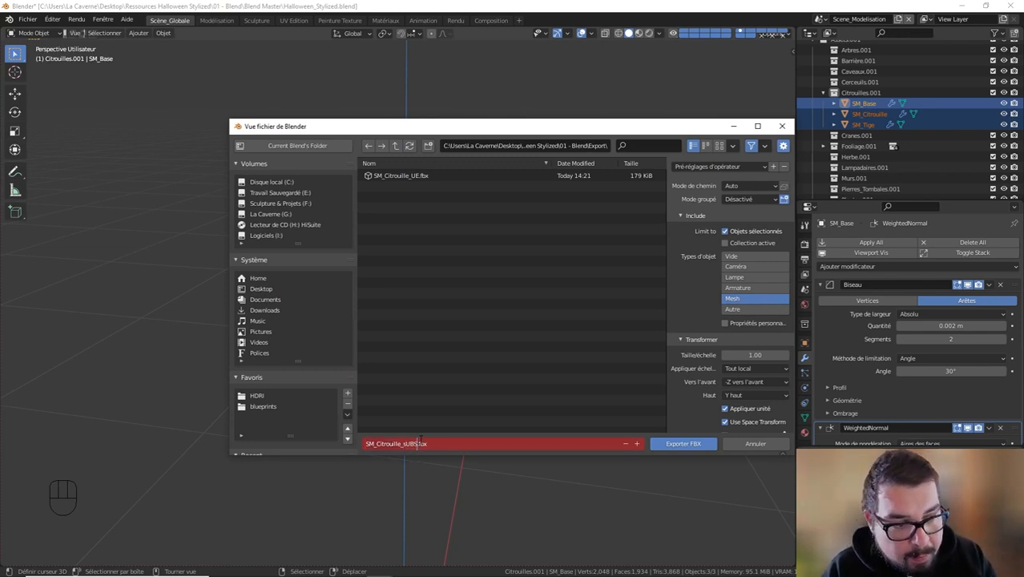
pyautogui.write('Substance')
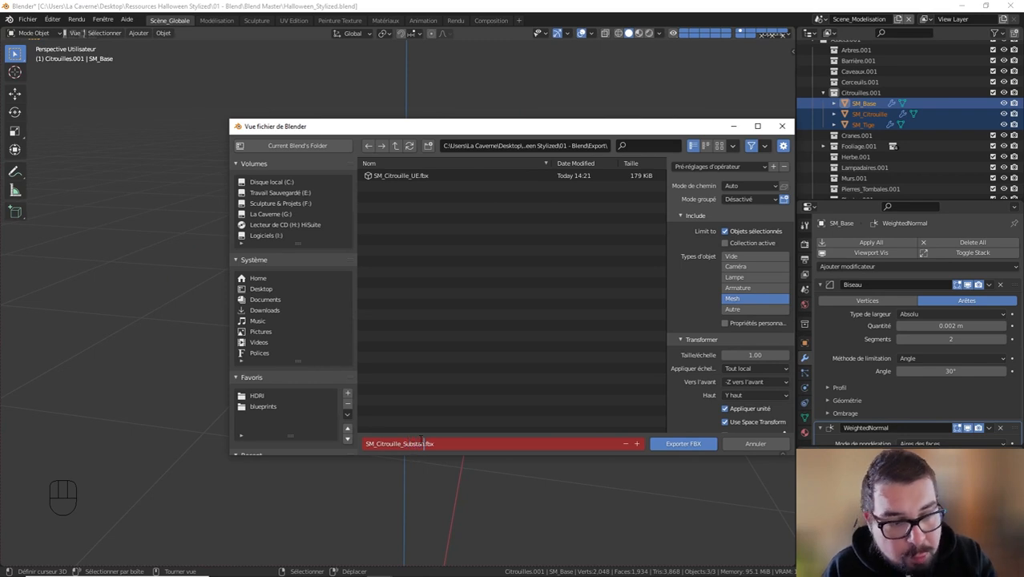
pyautogui.press('Return')
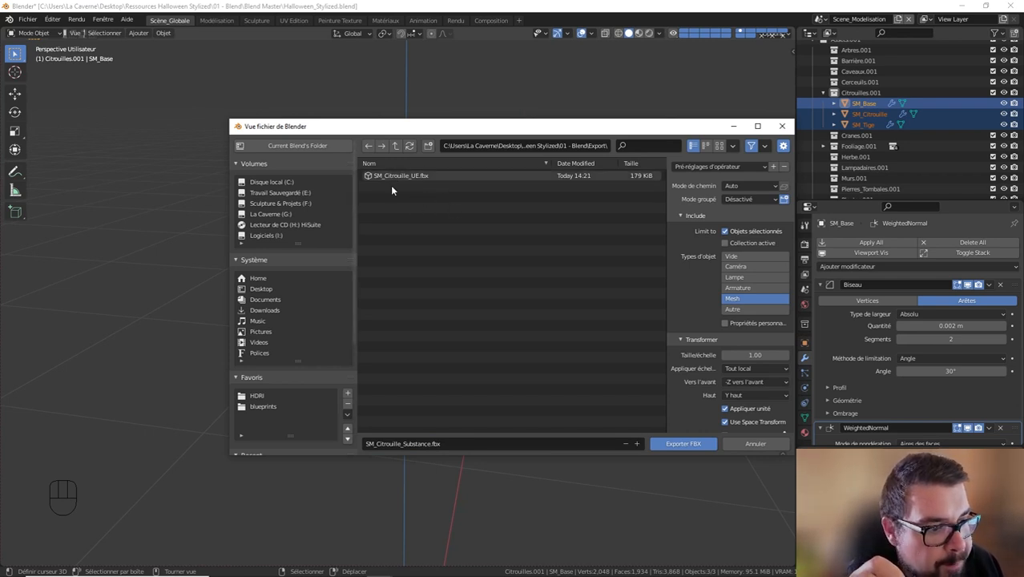
pyautogui.click(688, 446)
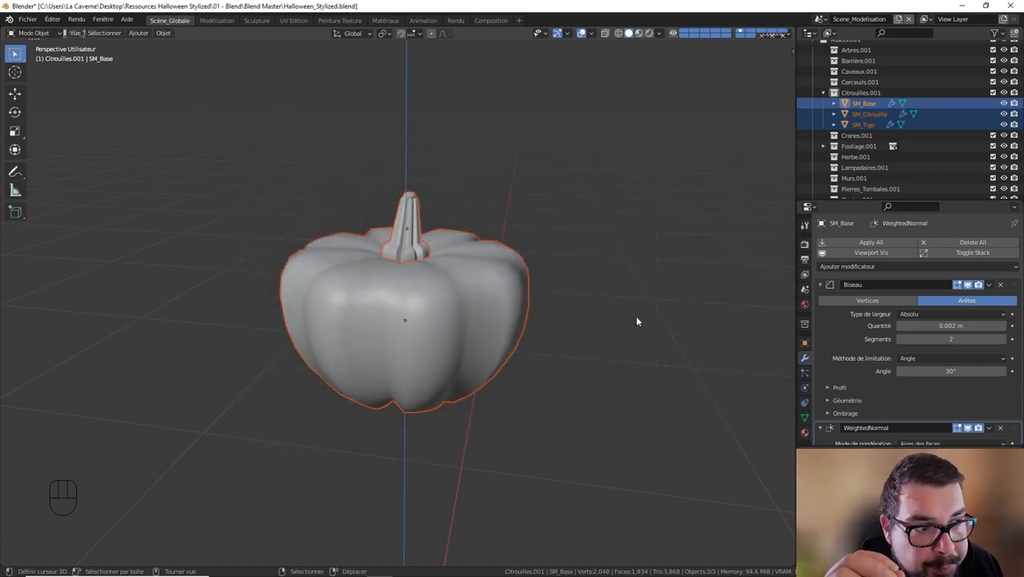
pyautogui.click(995, 94)
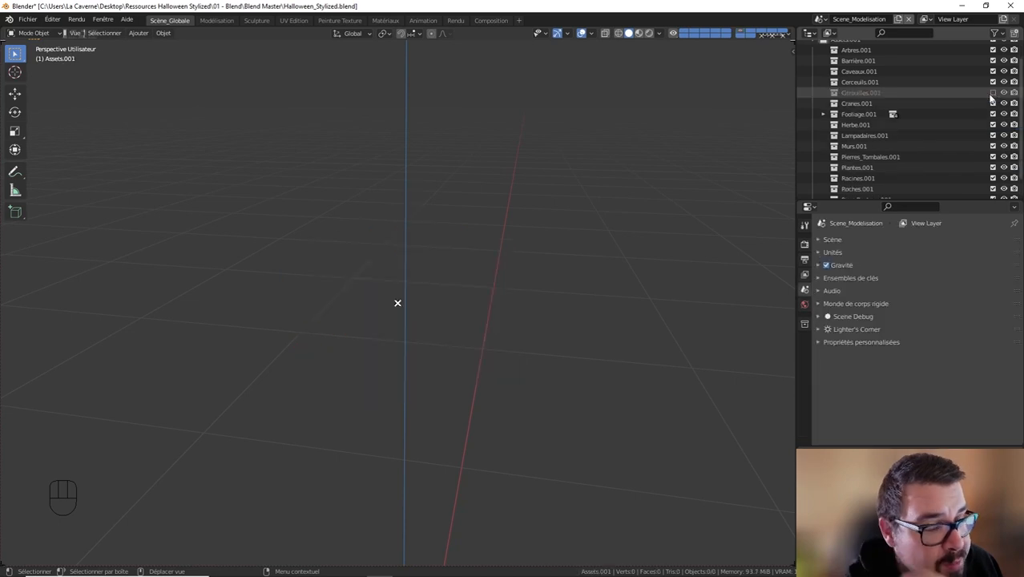
pyautogui.click(994, 93)
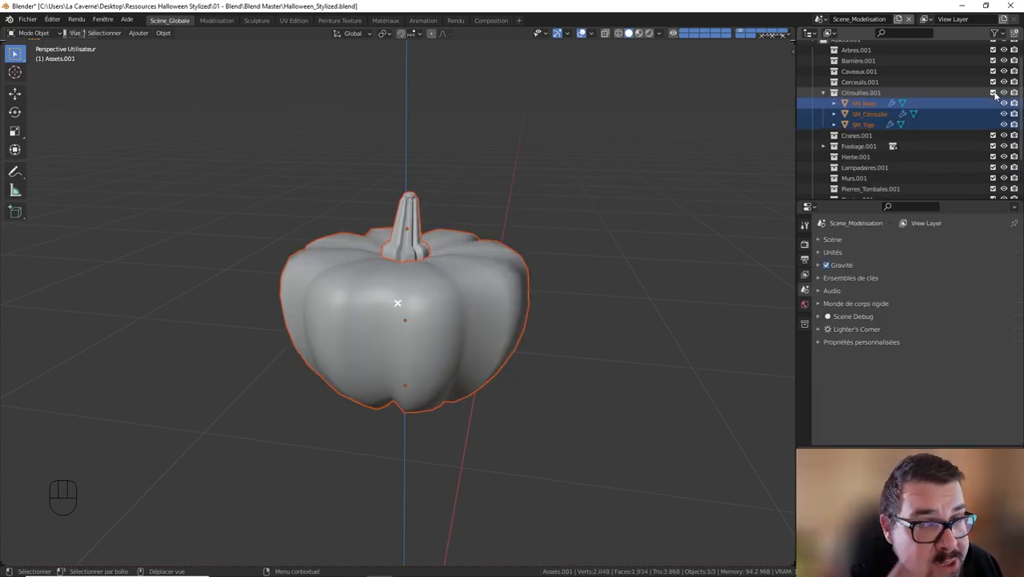
# - In front view, move the pumpkin body, stem and base down along Z to just above the world origin
pyautogui.press('KP_1')
pyautogui.scroll(-8, 513, 318)
pyautogui.keyDown('shift'); pyautogui.moveTo(476, 401); pyautogui.dragTo(448, 334, button='middle'); pyautogui.keyUp('shift')
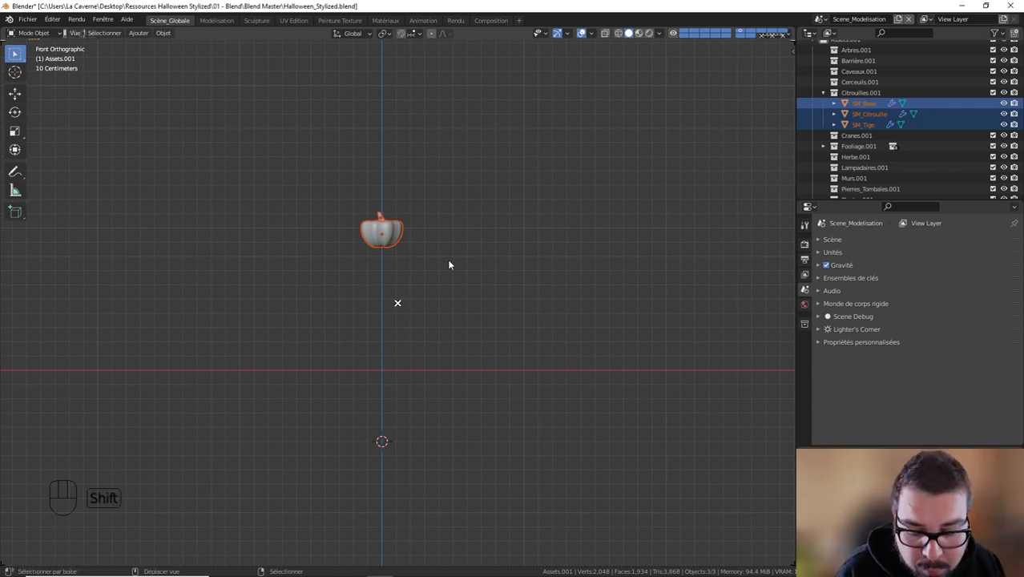
pyautogui.hotkey('shift', 'c')
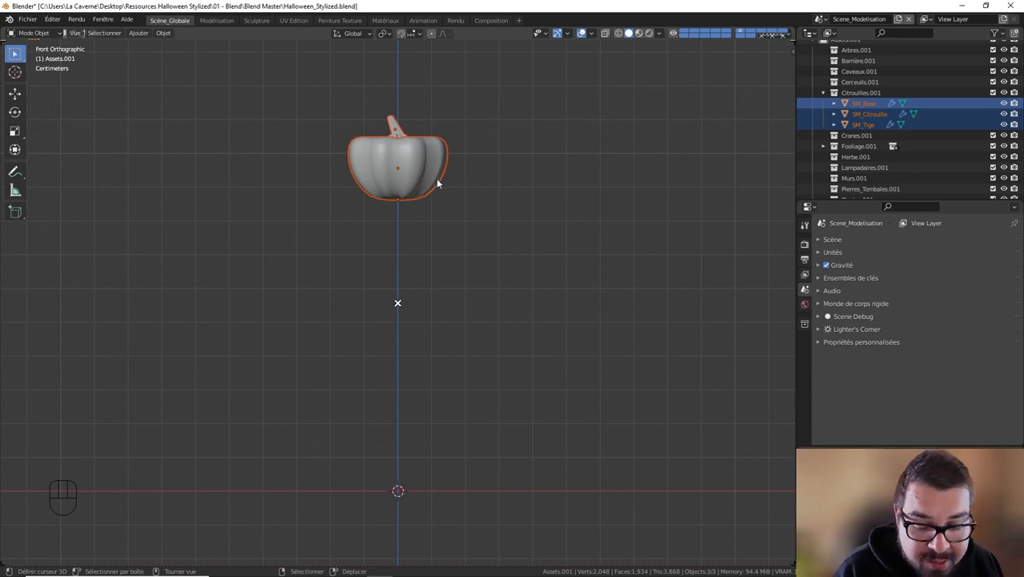
pyautogui.press('g')
pyautogui.press('z')
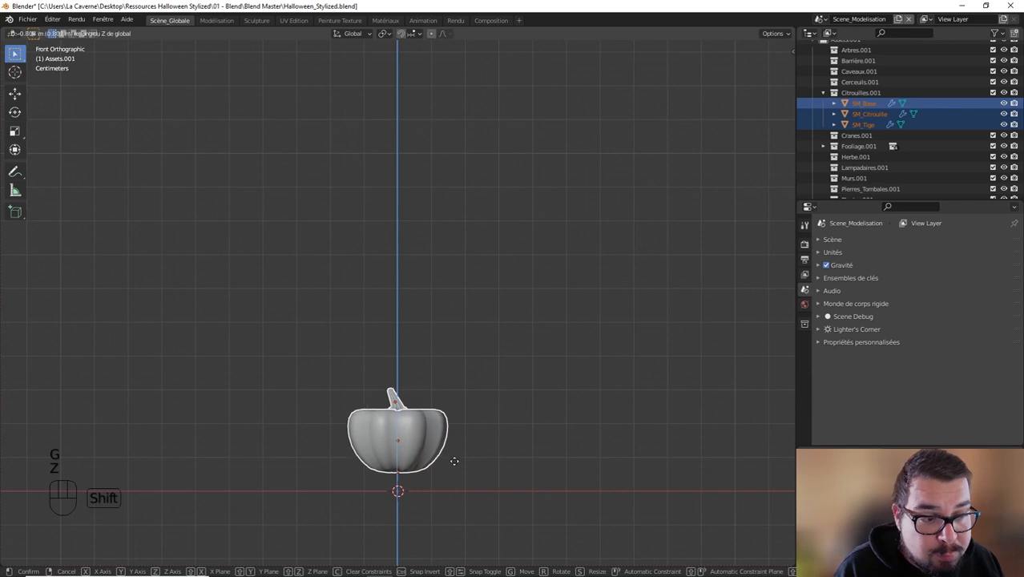
pyautogui.click(457, 108)
pyautogui.keyDown('shift'); pyautogui.moveTo(458, 195); pyautogui.dragTo(438, 63, button='middle'); pyautogui.keyUp('shift')
pyautogui.scroll(4, 429, 179)
pyautogui.keyDown('shift'); pyautogui.moveTo(446, 160); pyautogui.dragTo(454, 137, button='middle'); pyautogui.keyUp('shift')
pyautogui.scroll(1, 454, 141)
pyautogui.click(34, 492)
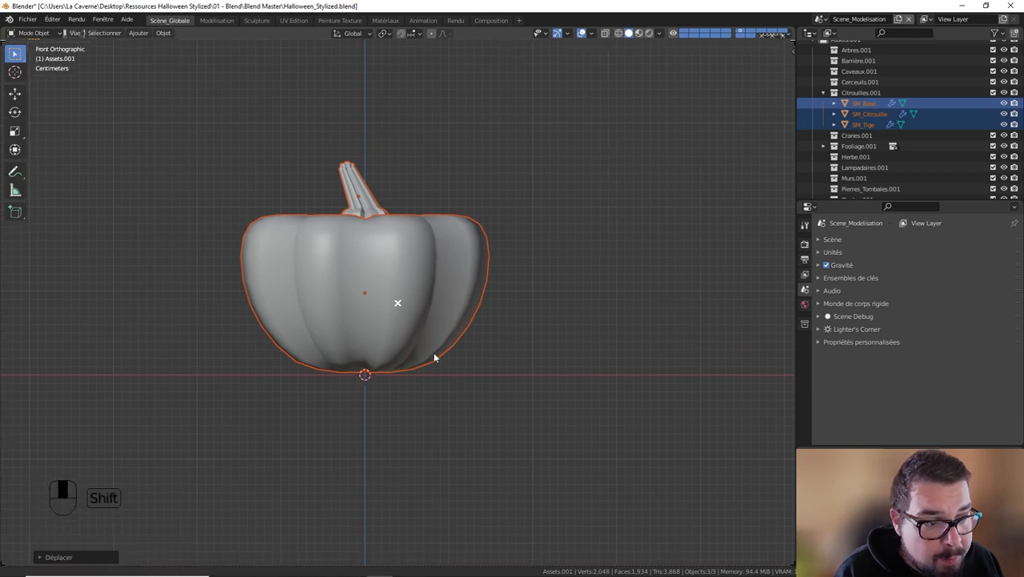
# - Fine-tune the pumpkin's height along Z so its underside rests on the ground line at the world origin
pyautogui.scroll(3, 437, 344)
pyautogui.keyDown('shift'); pyautogui.moveTo(441, 325); pyautogui.dragTo(461, 296, button='middle'); pyautogui.keyUp('shift')
pyautogui.scroll(2, 463, 293)
pyautogui.press('g')
pyautogui.press('z')
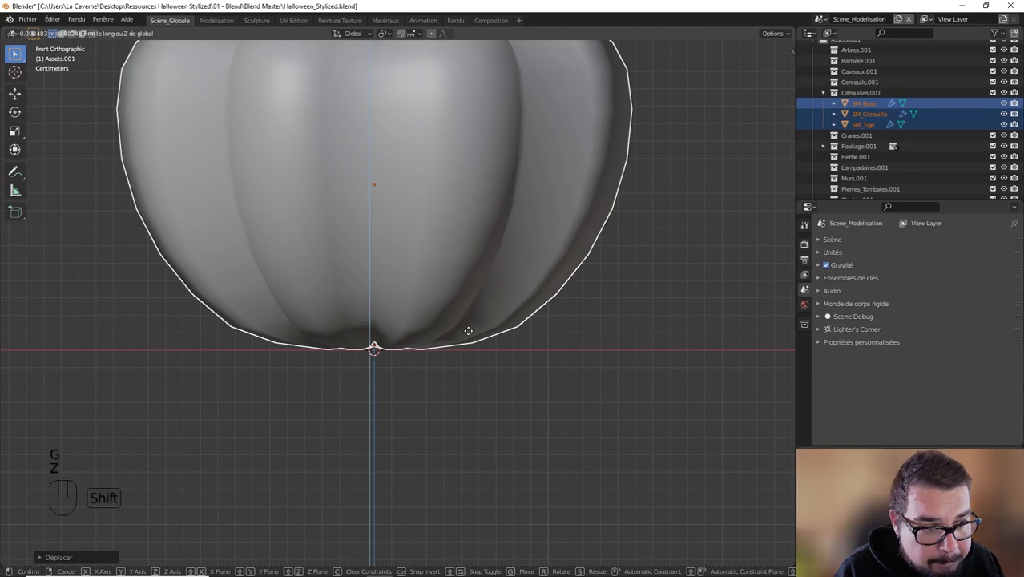
pyautogui.click(472, 327)
pyautogui.scroll(-3, 427, 248)
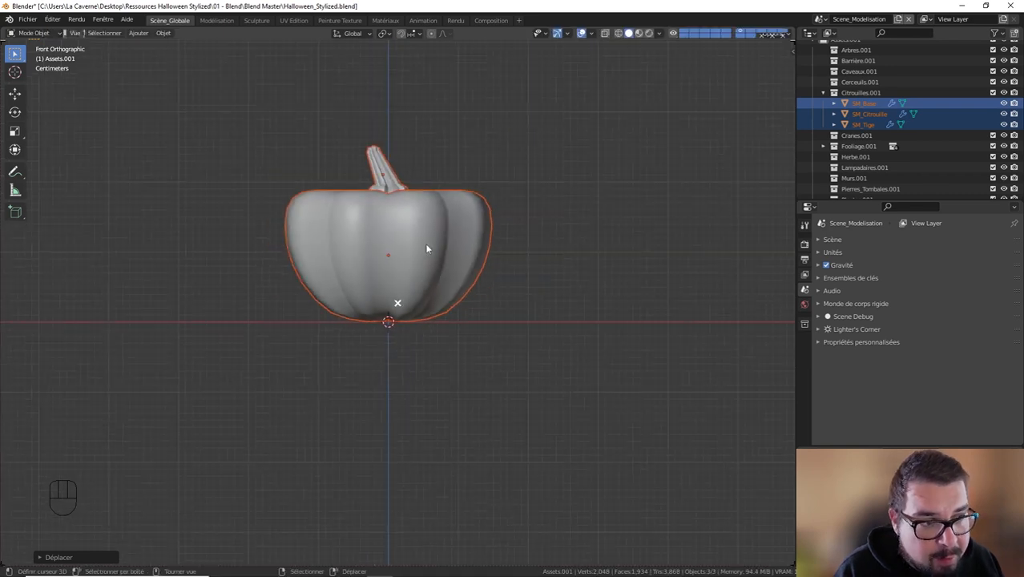
pyautogui.scroll(-2, 427, 248)
pyautogui.keyDown('shift'); pyautogui.moveTo(427, 230); pyautogui.dragTo(429, 270, button='middle'); pyautogui.keyUp('shift')
pyautogui.scroll(1, 429, 270)
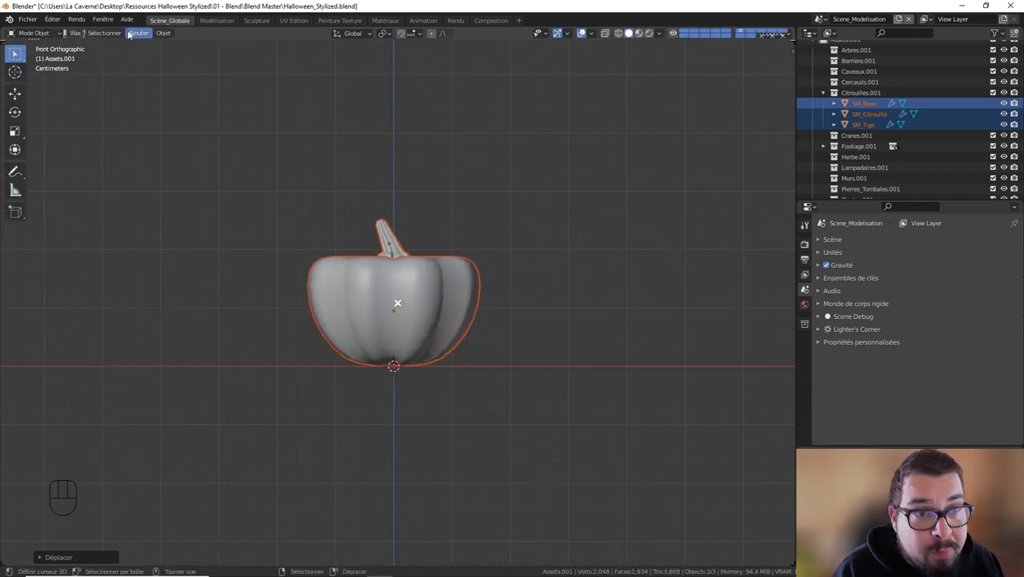
# - Export the repositioned pumpkin as FBX over the existing SM_Citrouille_UE.fbx, using the Export UE preset
pyautogui.click(32, 24)
pyautogui.moveTo(64, 175)
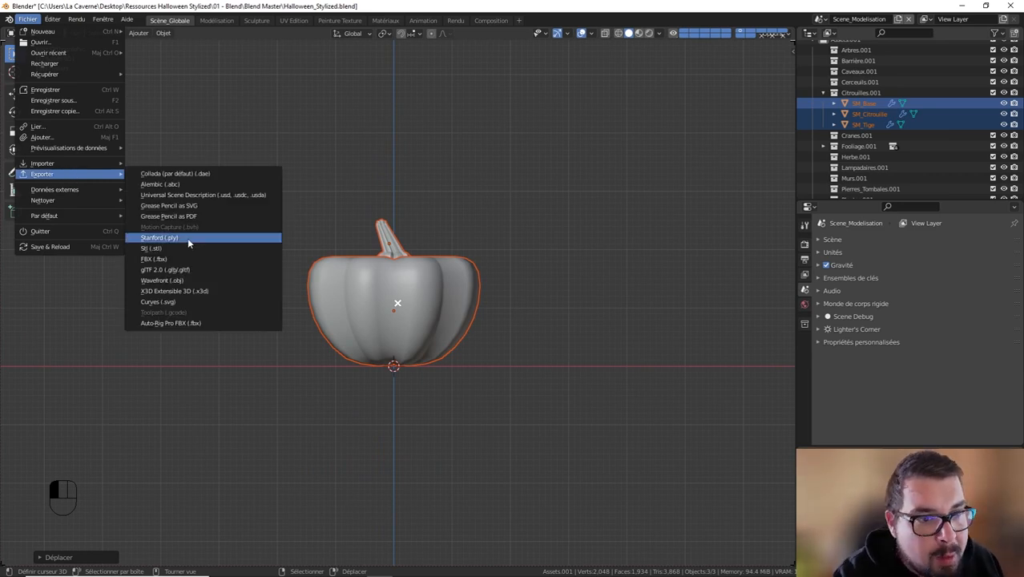
pyautogui.click(154, 258)
pyautogui.click(399, 187)
pyautogui.click(719, 166)
pyautogui.click(713, 216)
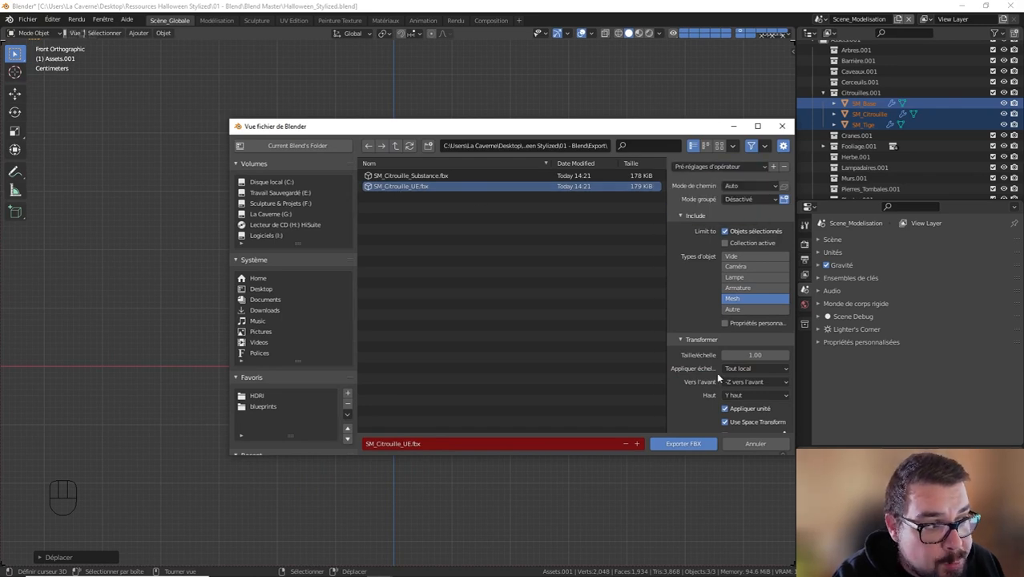
pyautogui.click(697, 444)
# - Export the repositioned pumpkin as FBX over the existing SM_Citrouille_Substance.fbx, using a saved operator preset
pyautogui.click(27, 18)
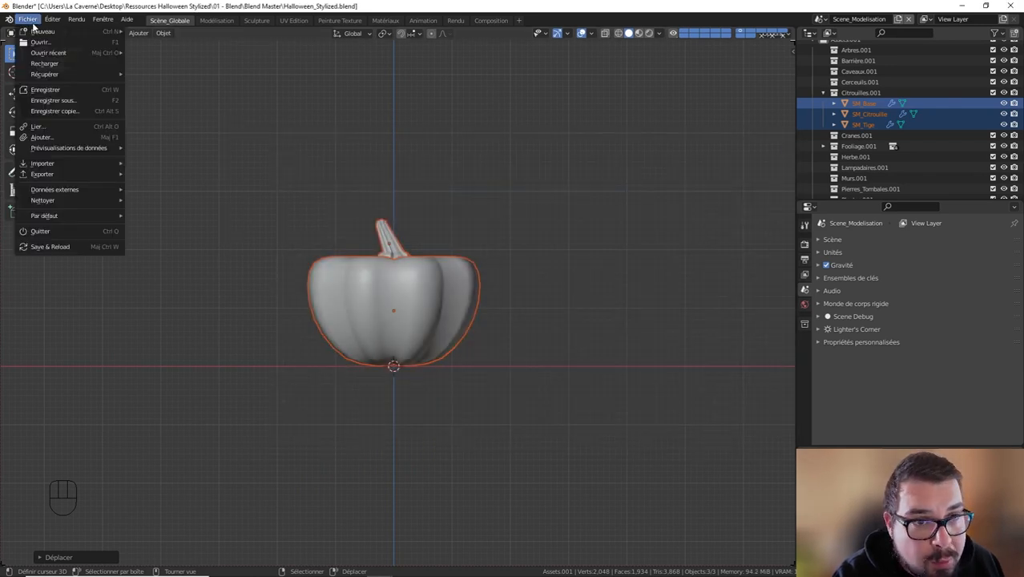
pyautogui.moveTo(79, 173)
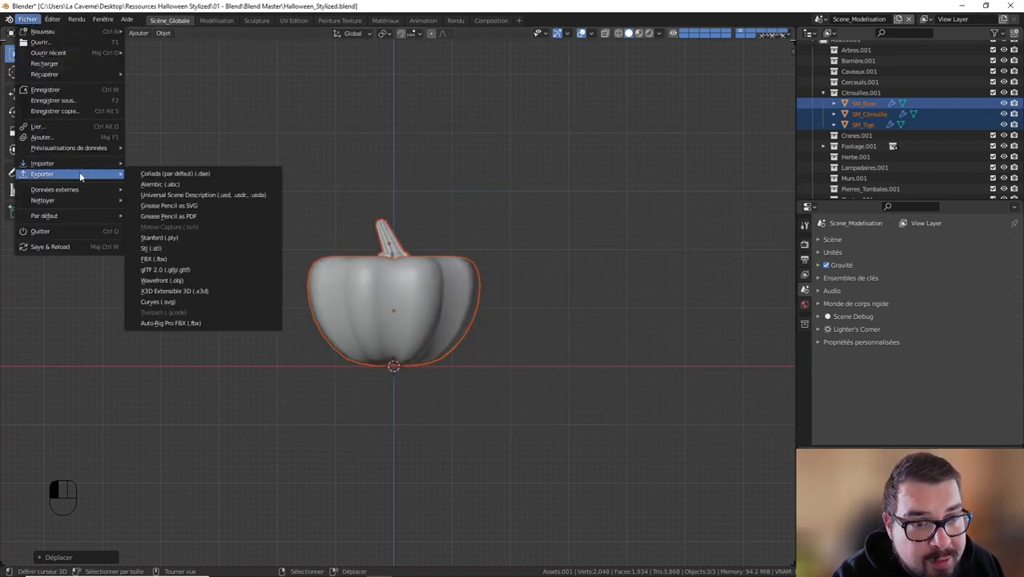
pyautogui.click(188, 259)
pyautogui.click(437, 176)
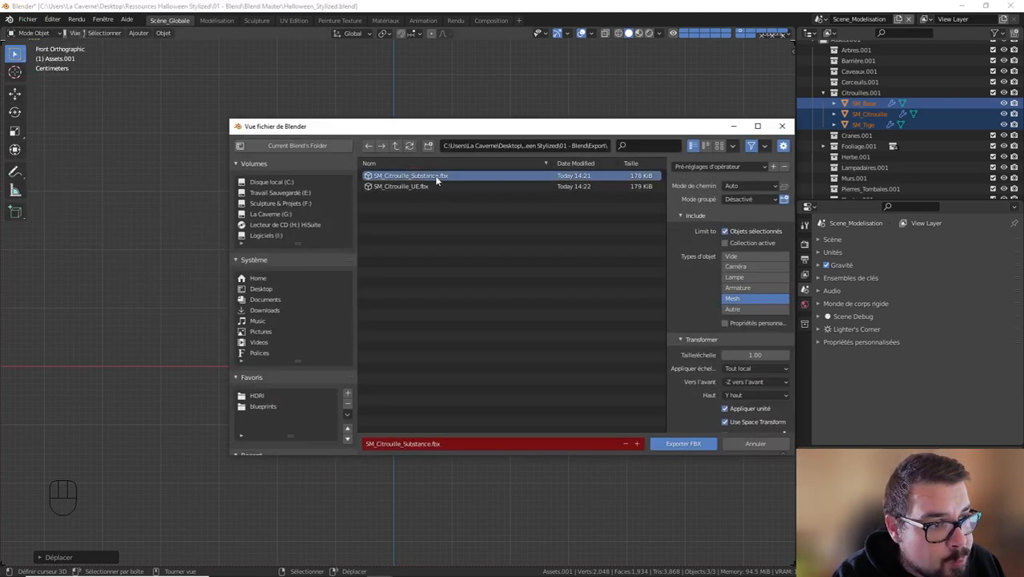
pyautogui.click(746, 167)
pyautogui.click(719, 212)
pyautogui.click(683, 444)
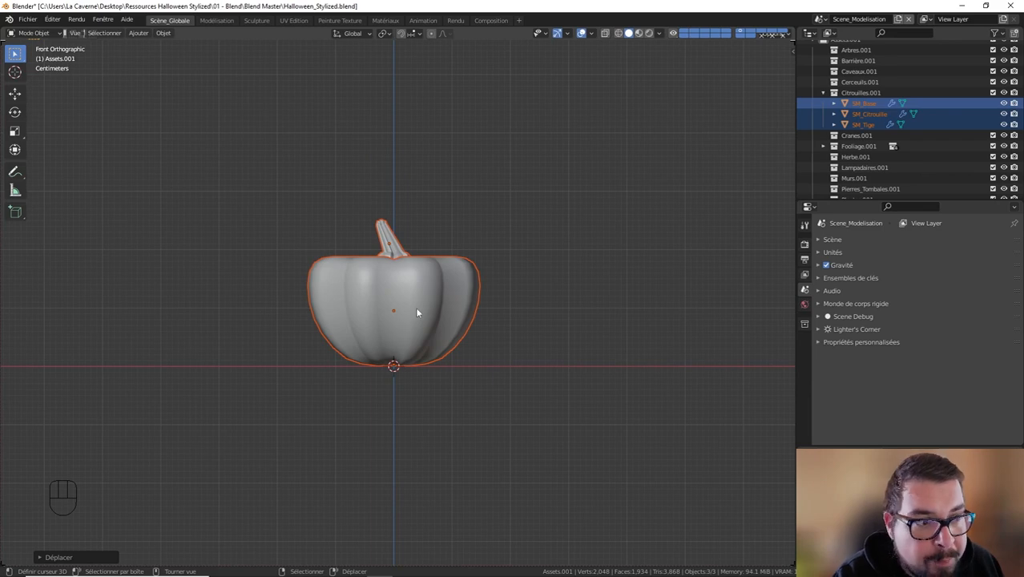
pyautogui.moveTo(411, 182); pyautogui.dragTo(425, 233, button='middle')
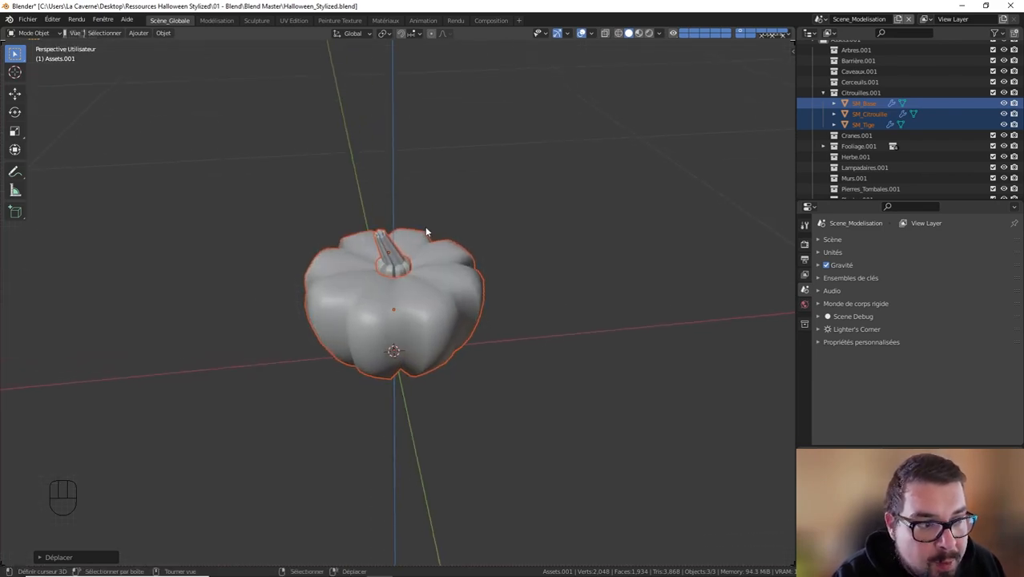